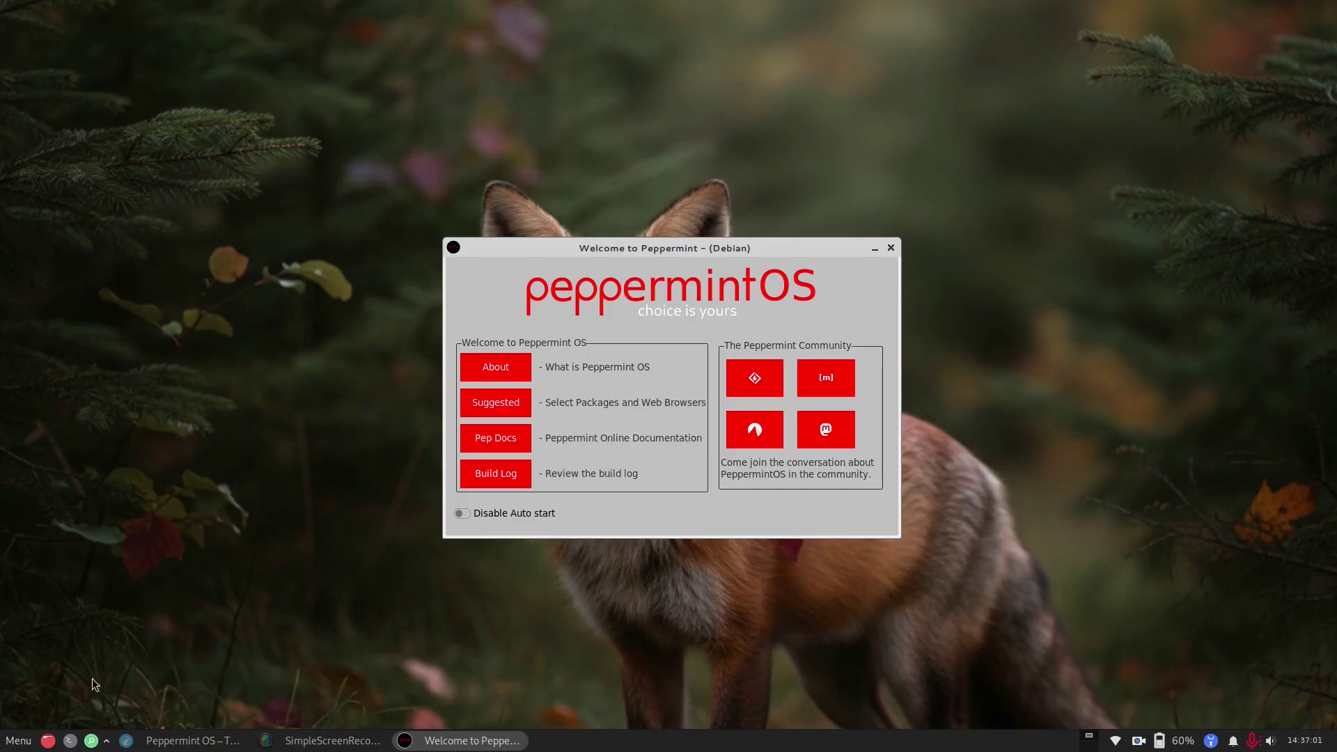
# - Bring LibreWolf forward, skim the Debian BluetoothUser wiki tab, then return to the Peppermint OS tab
pyautogui.click(193, 741)
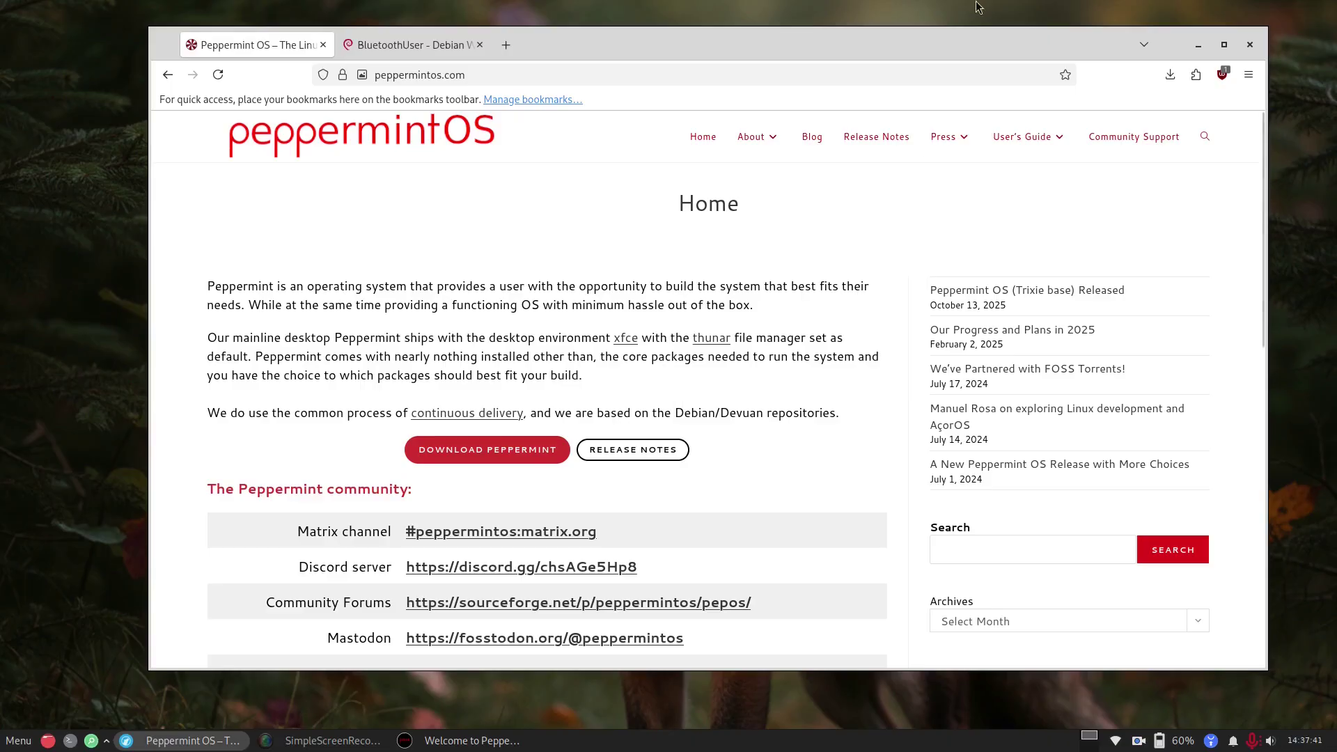
pyautogui.click(440, 49)
pyautogui.scroll(20, 928, 293)
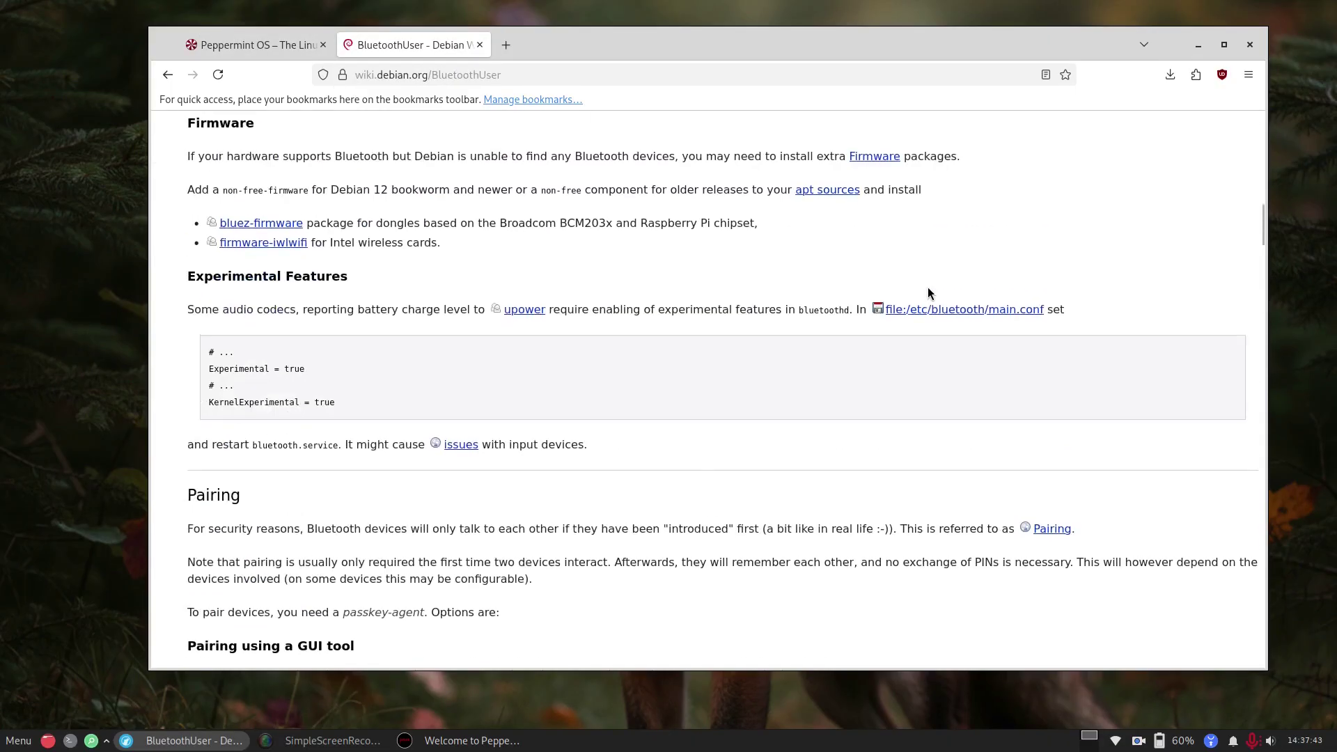
pyautogui.scroll(-20, 928, 294)
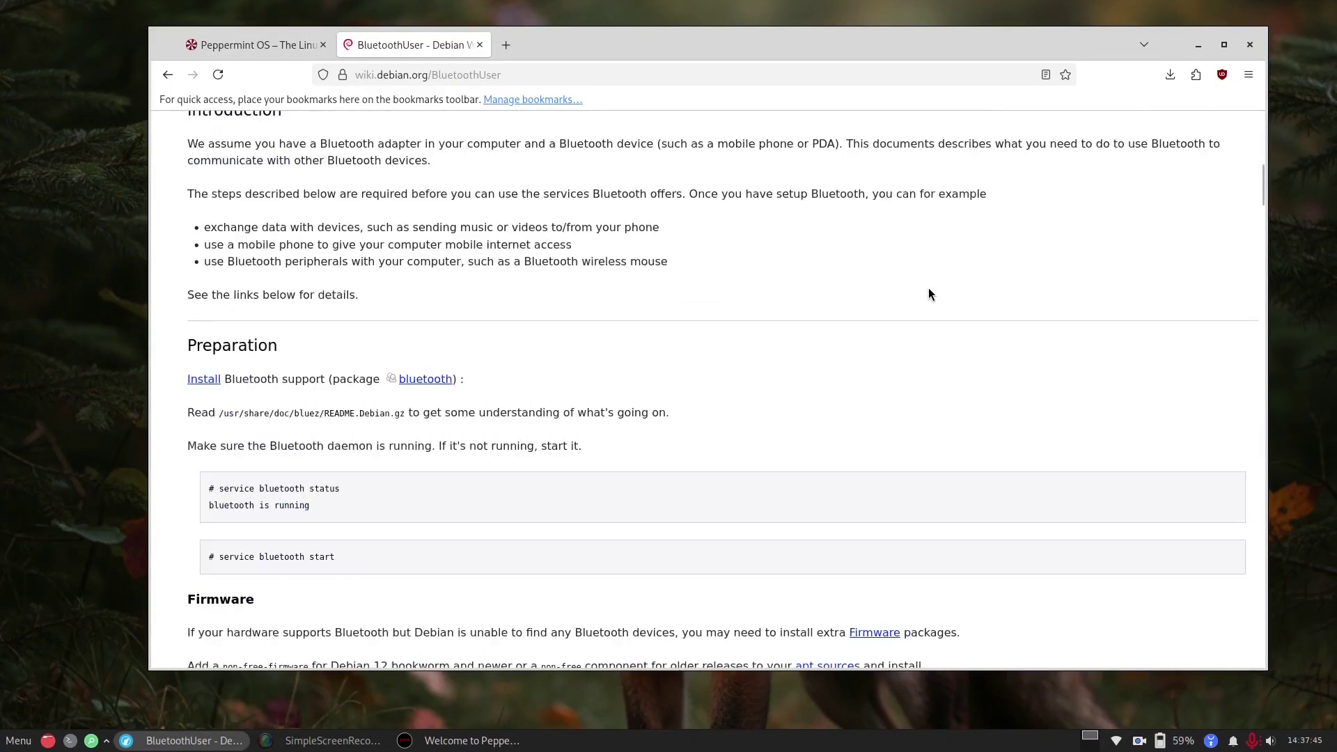
pyautogui.scroll(6, 814, 304)
pyautogui.scroll(3, 557, 289)
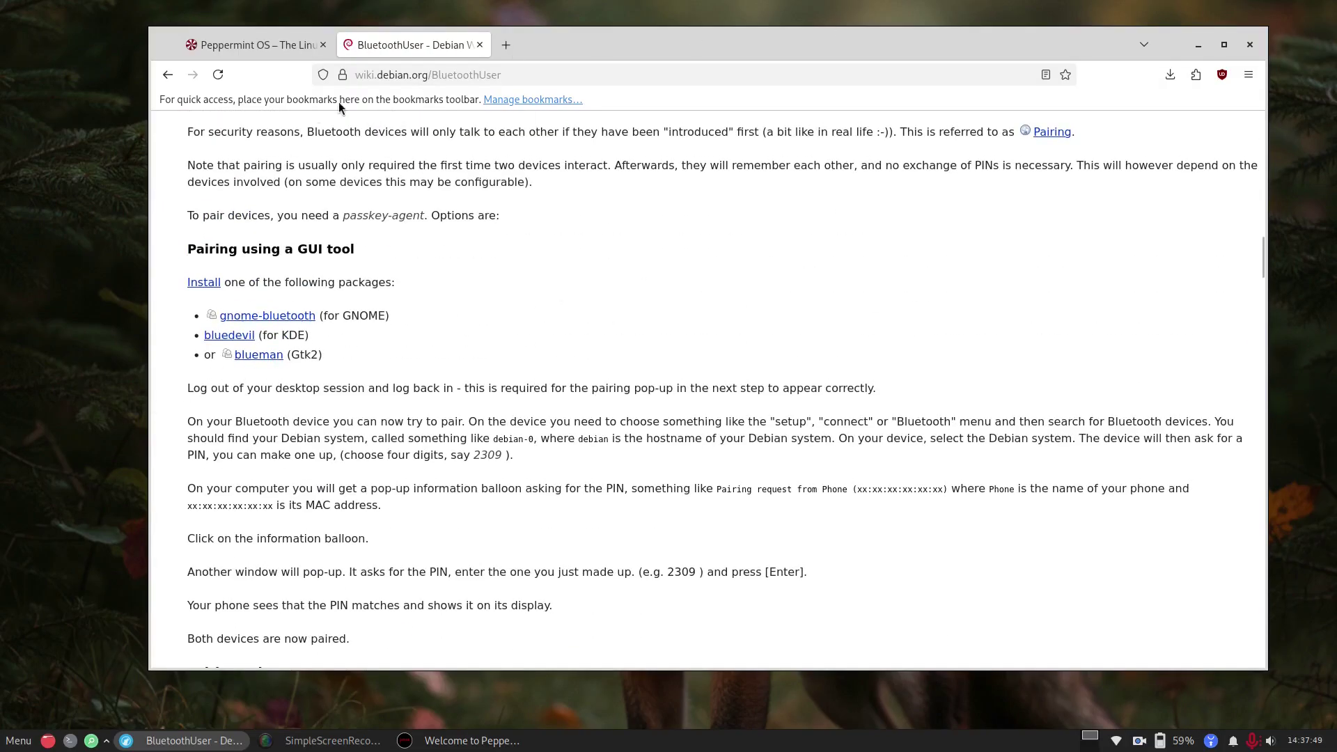
pyautogui.click(241, 49)
pyautogui.moveTo(966, 159)
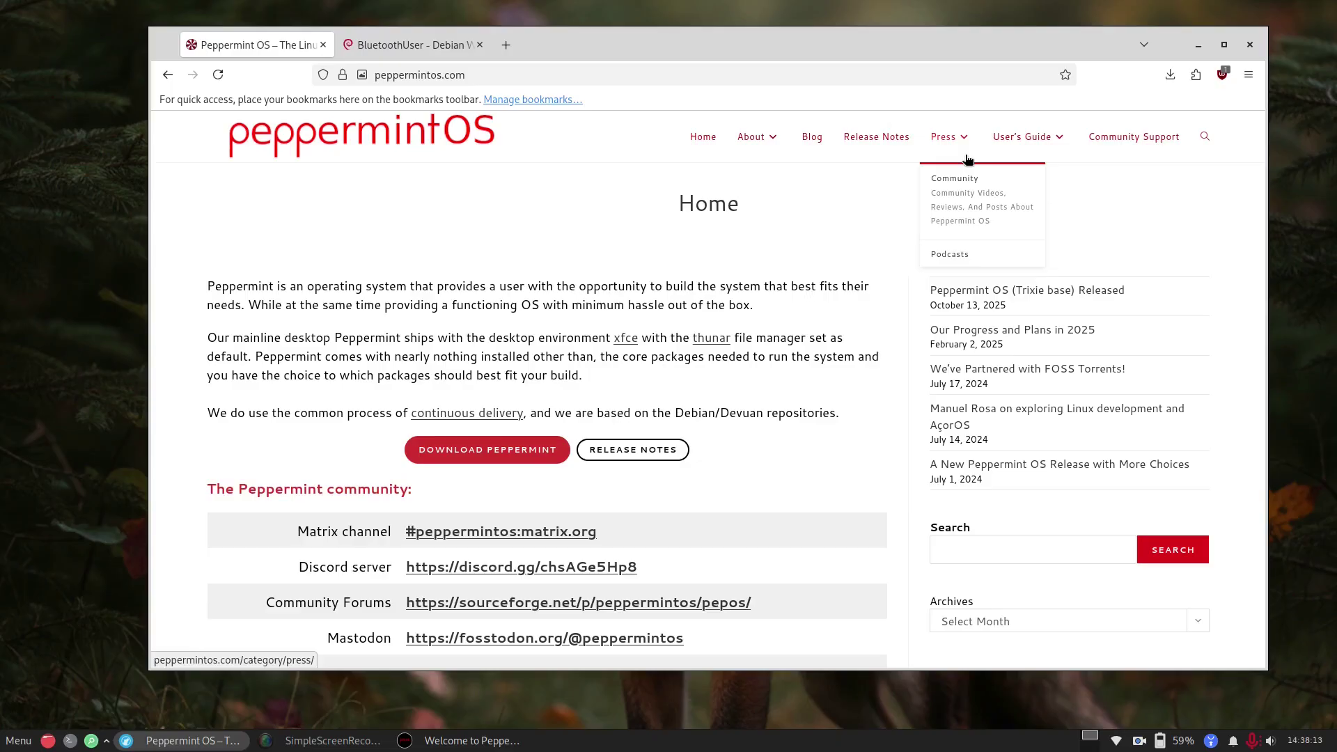
# - Minimize LibreWolf, open the Welcome window's About page ('What is Peppermint?') and scroll through it
pyautogui.click(1198, 44)
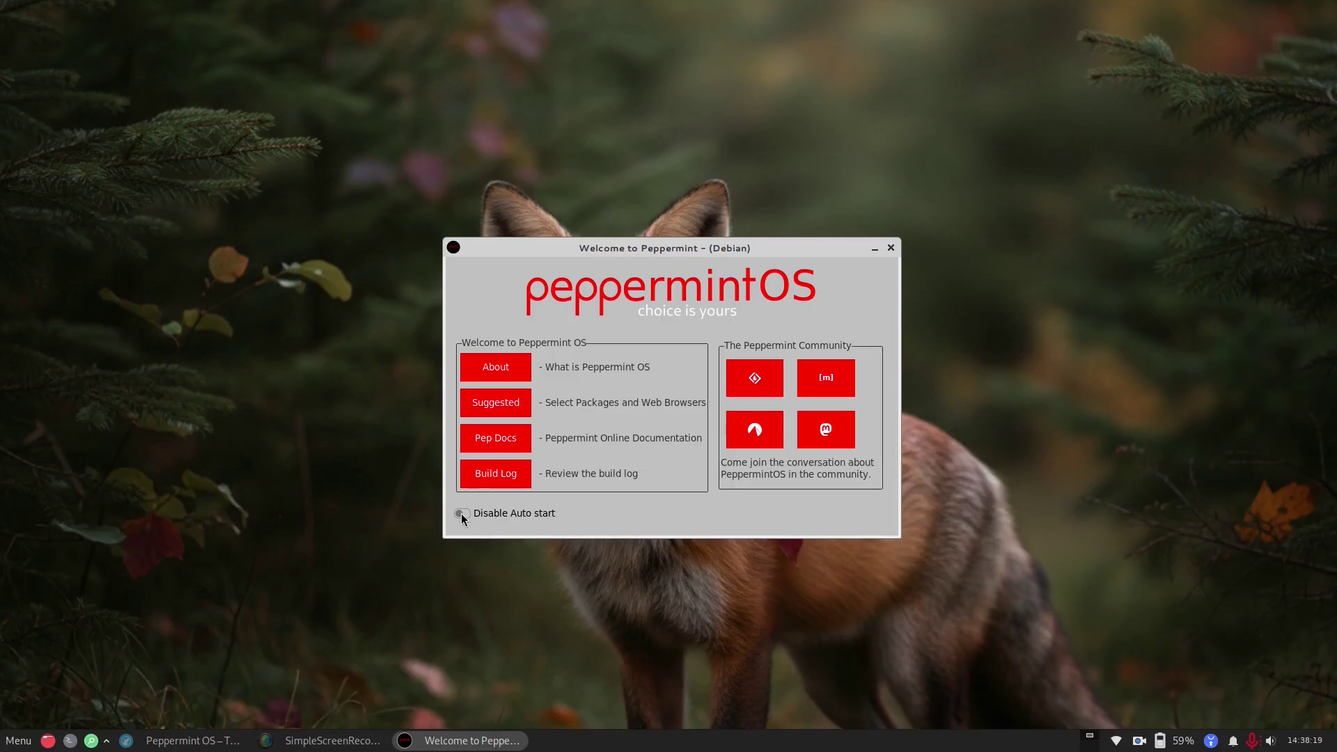
pyautogui.click(503, 369)
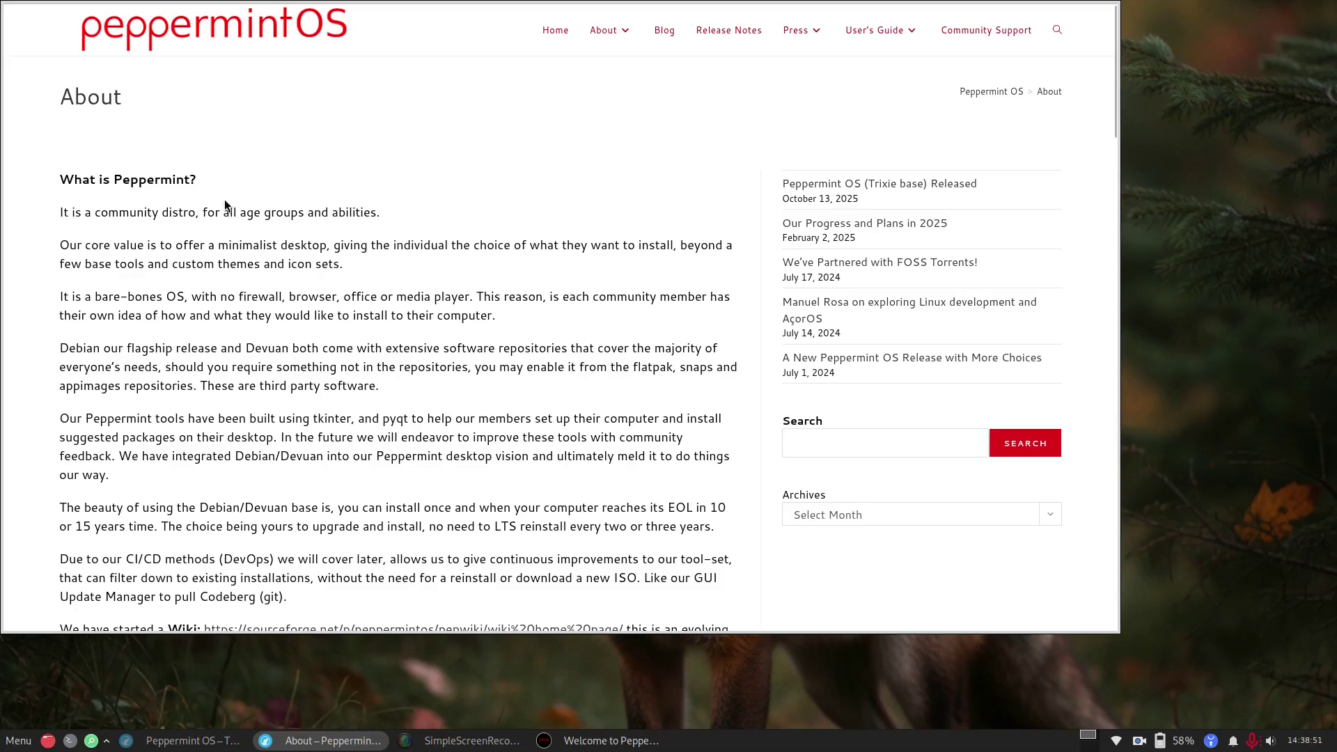
pyautogui.scroll(-7, 322, 335)
pyautogui.scroll(9, 356, 404)
# - Try launching Web Browser from a 'web' menu search, then dismiss the error and leftover Terminal
pyautogui.click(30, 738)
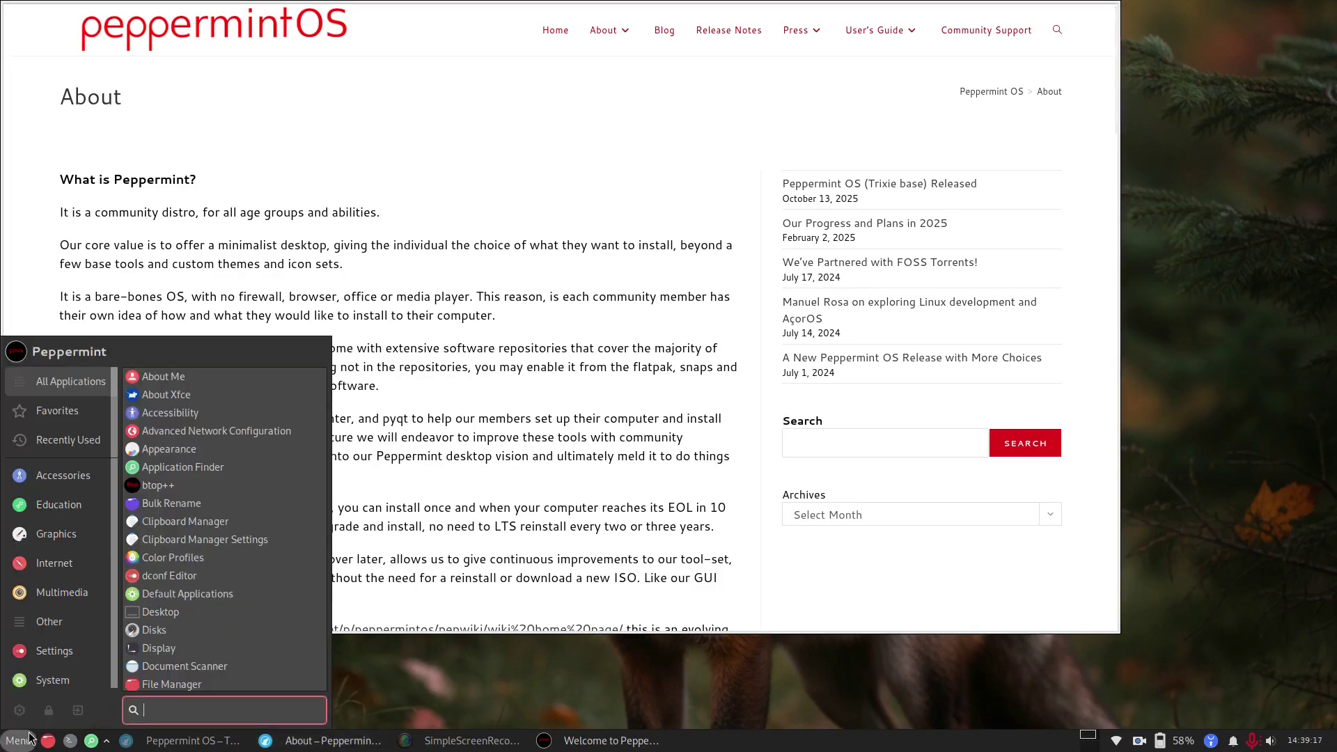
pyautogui.write('web')
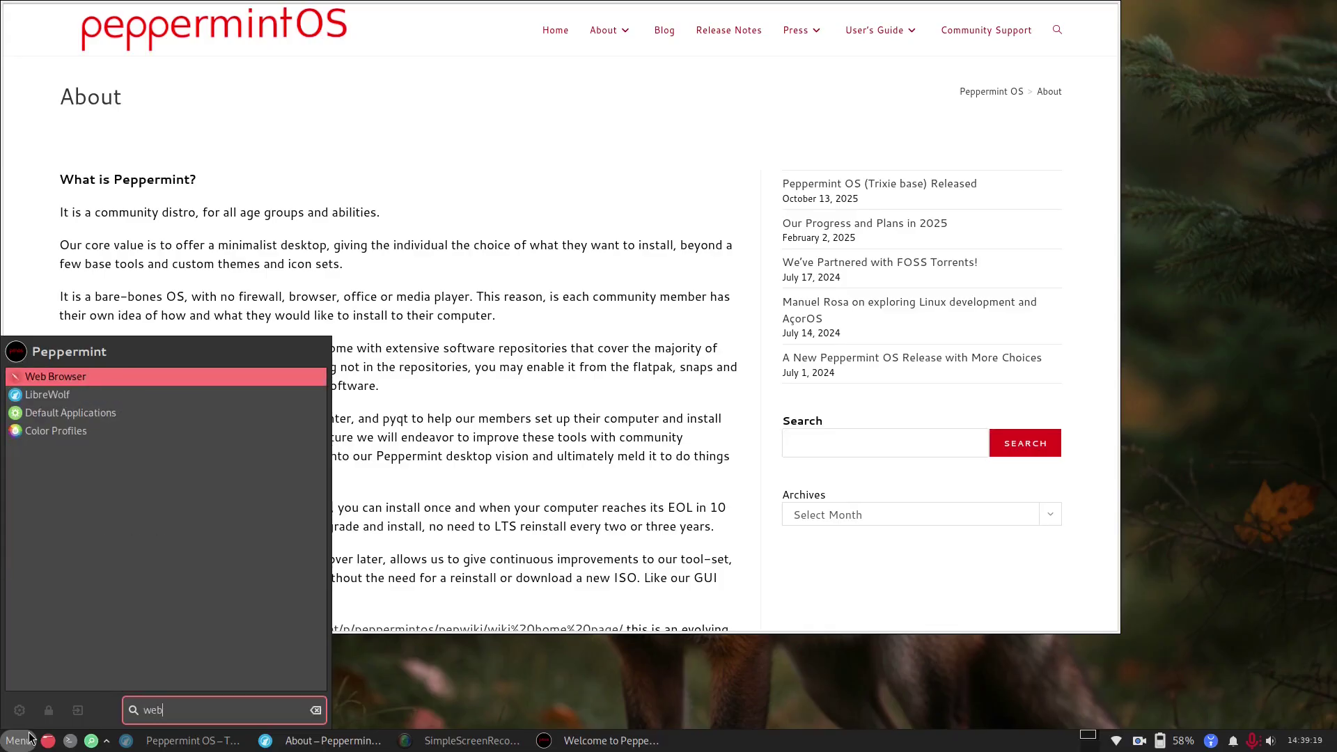
pyautogui.click(91, 376)
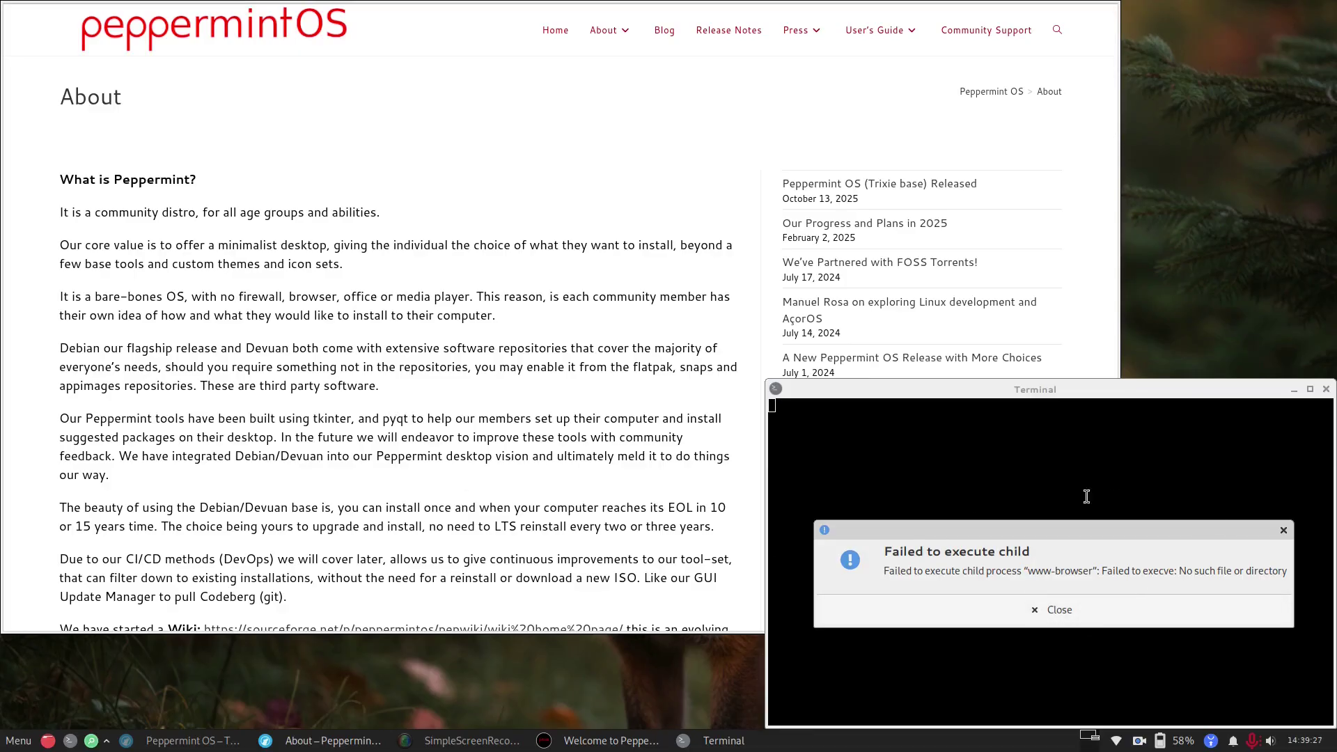
pyautogui.click(1057, 609)
pyautogui.click(1326, 389)
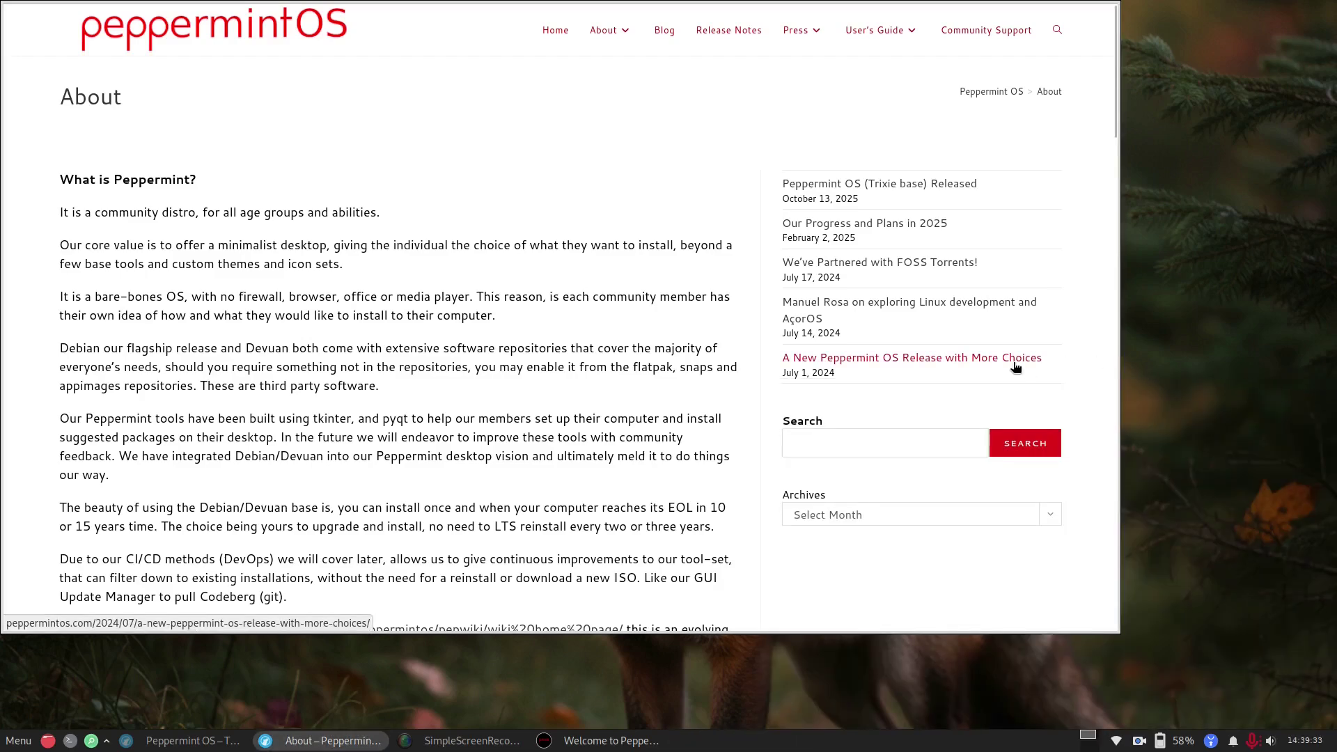
# - Launch LibreWolf from the Whisker Menu's Internet category
pyautogui.click(19, 740)
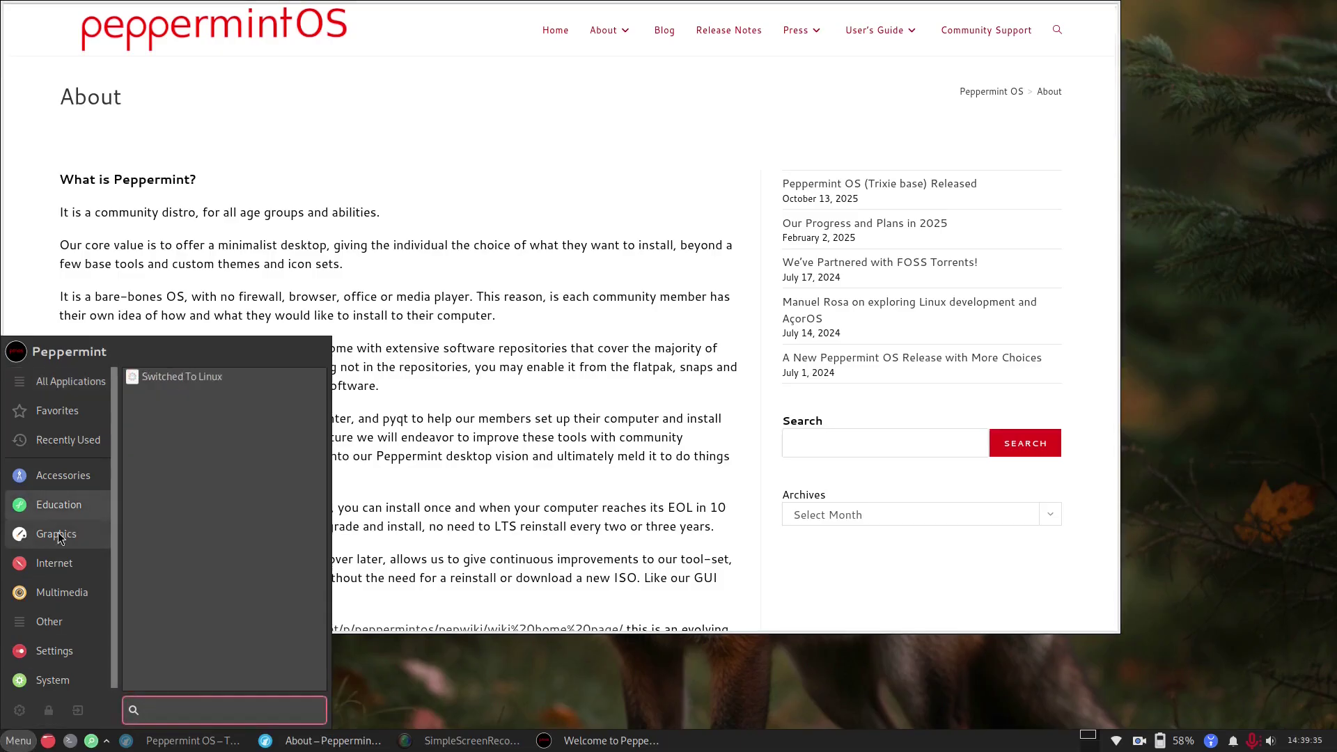
pyautogui.click(55, 562)
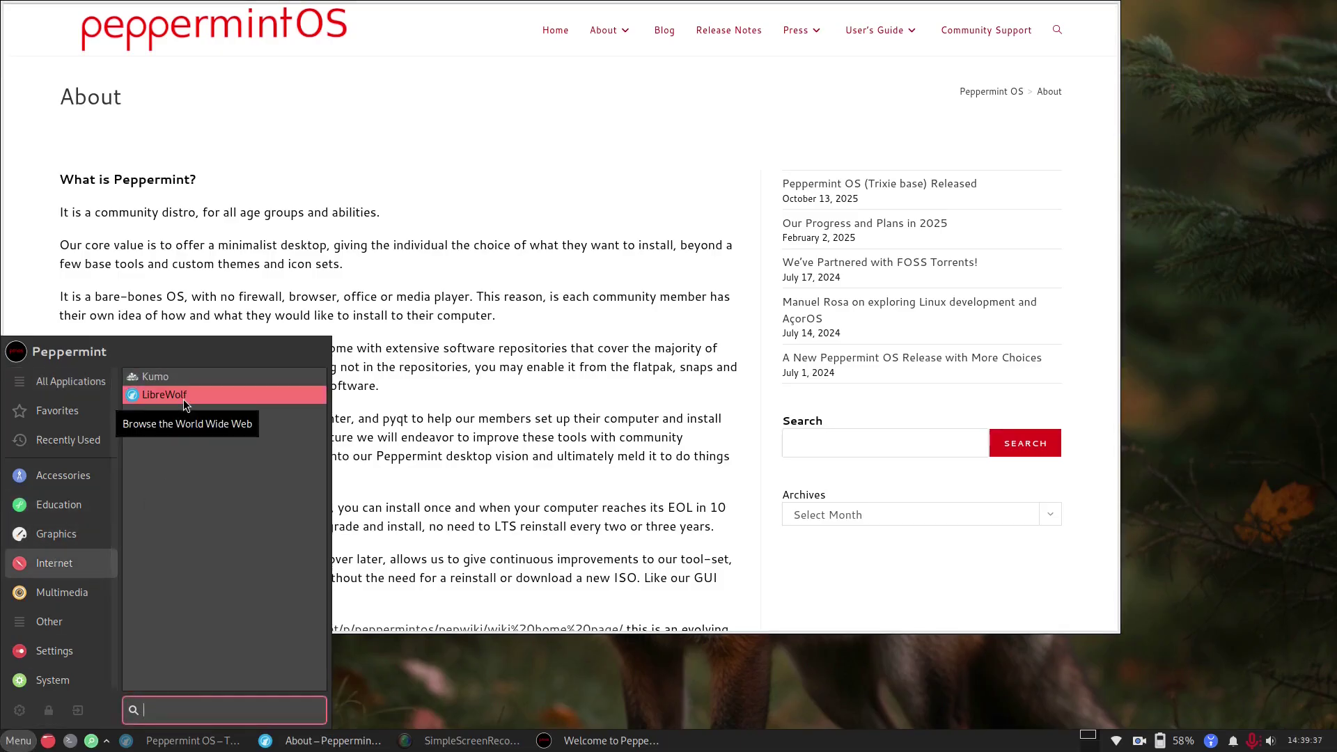
pyautogui.click(1059, 567)
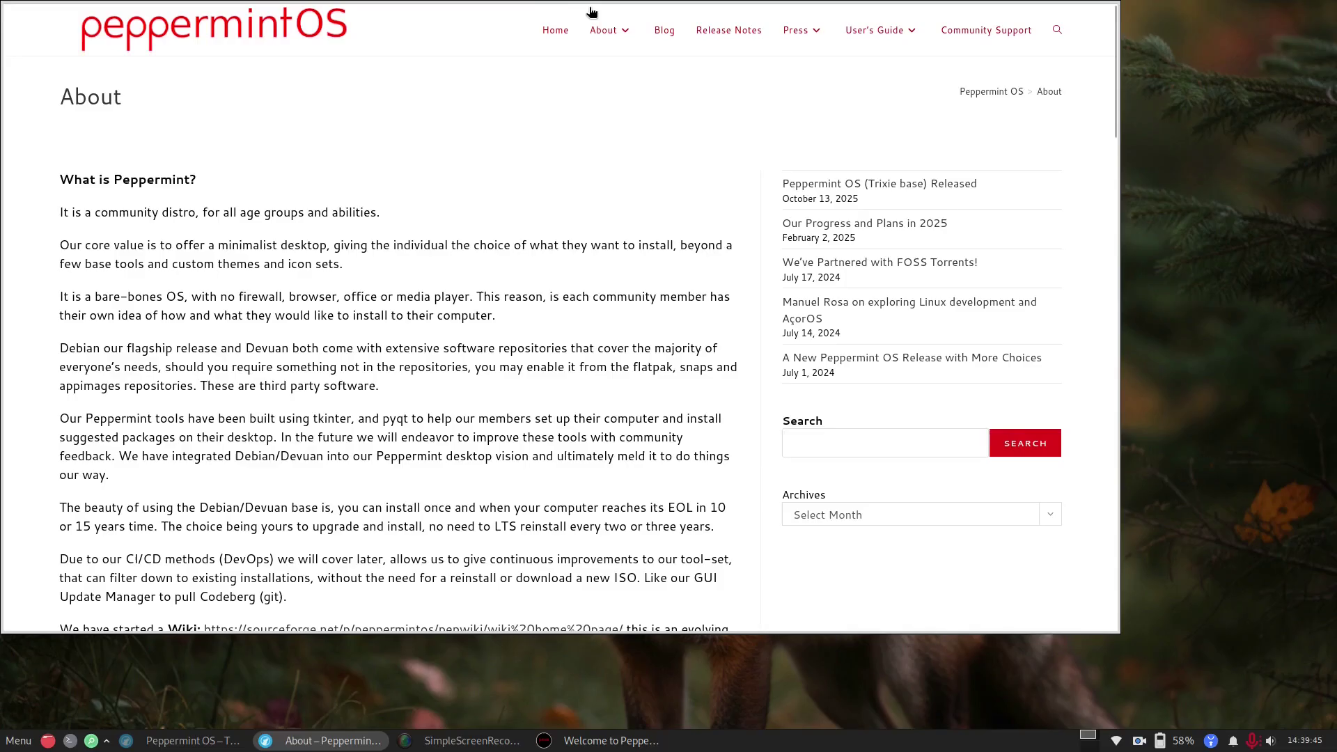
pyautogui.moveTo(536, 4)
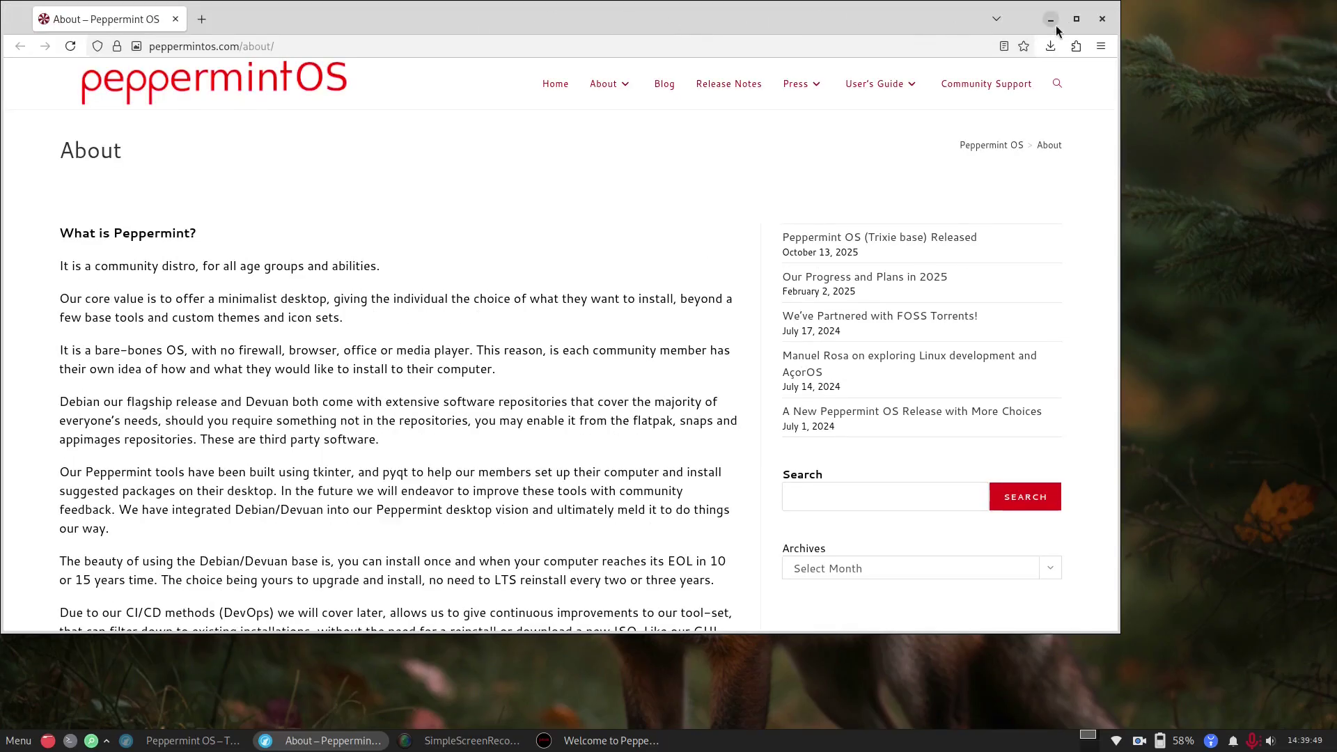
# - Close the browser, open Suggested Packages, and enable Brave and Tor Browser with the sudo password
pyautogui.click(1103, 19)
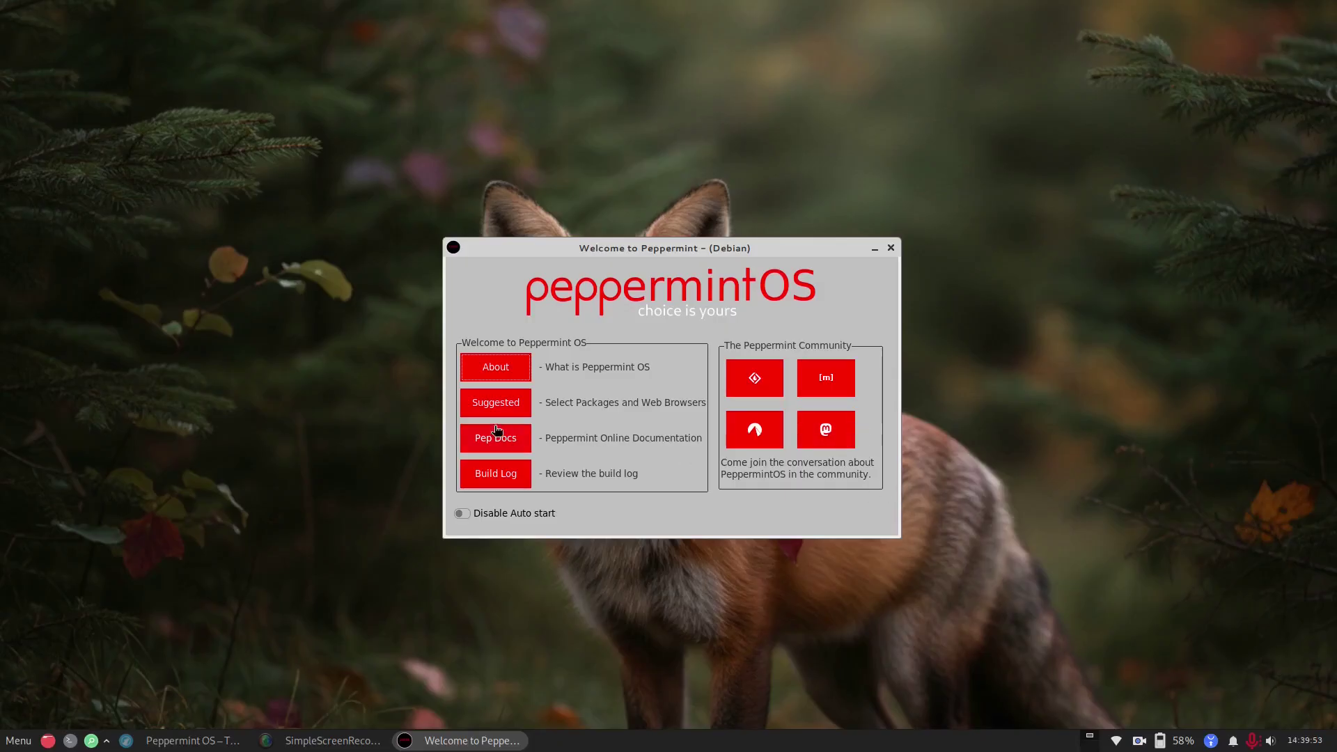
pyautogui.click(492, 403)
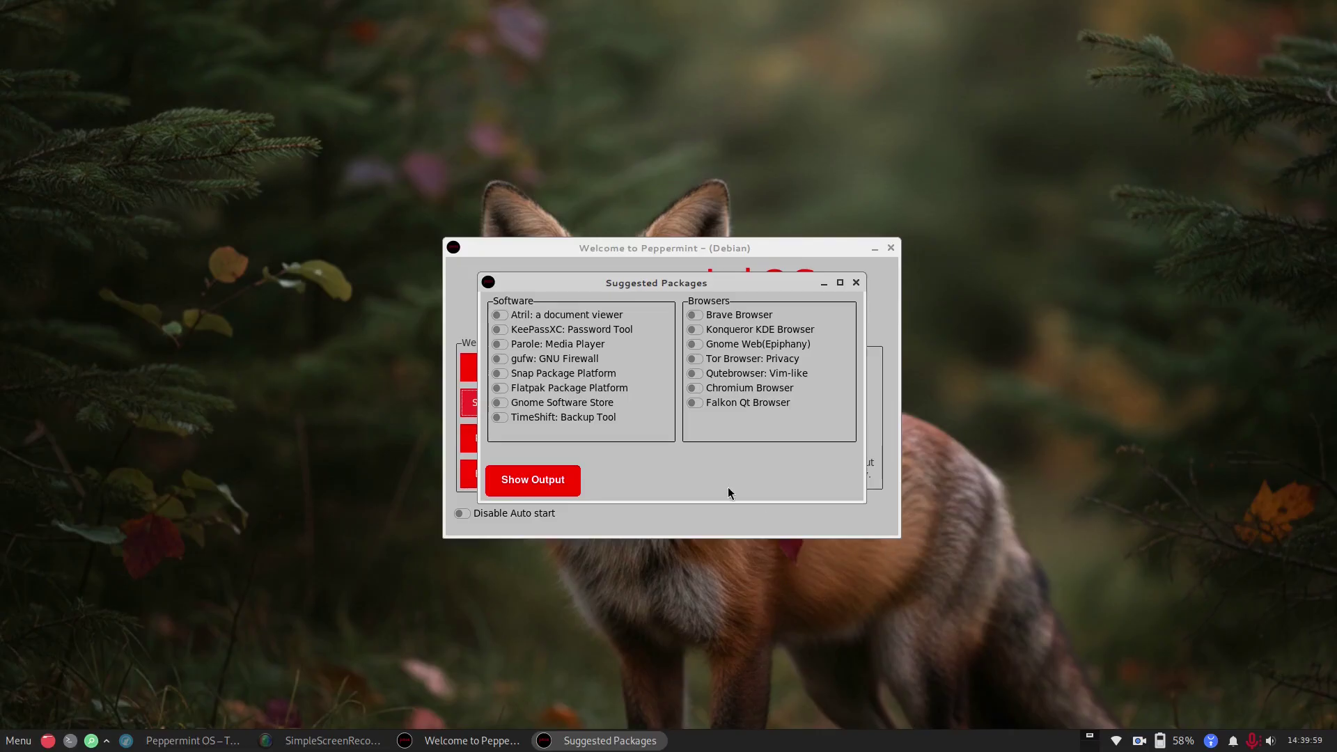
pyautogui.click(694, 315)
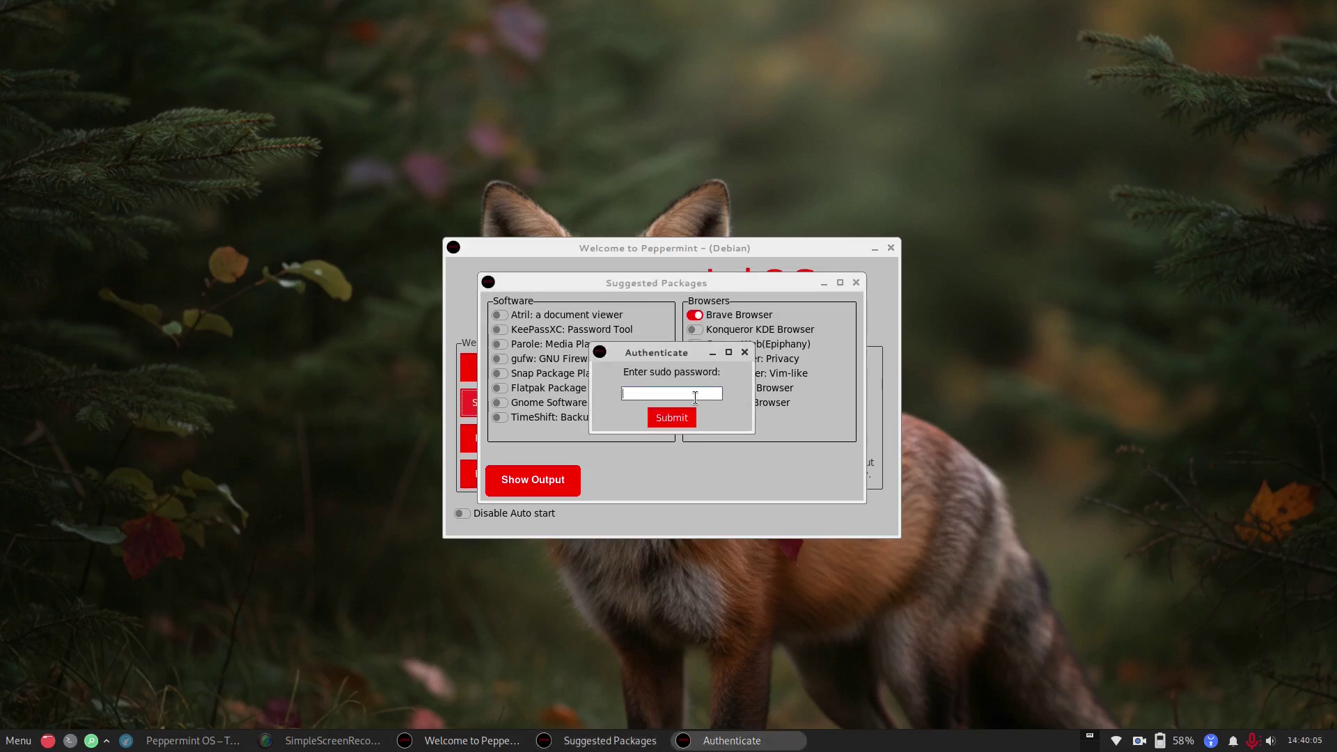
pyautogui.write('*********')
pyautogui.click(684, 418)
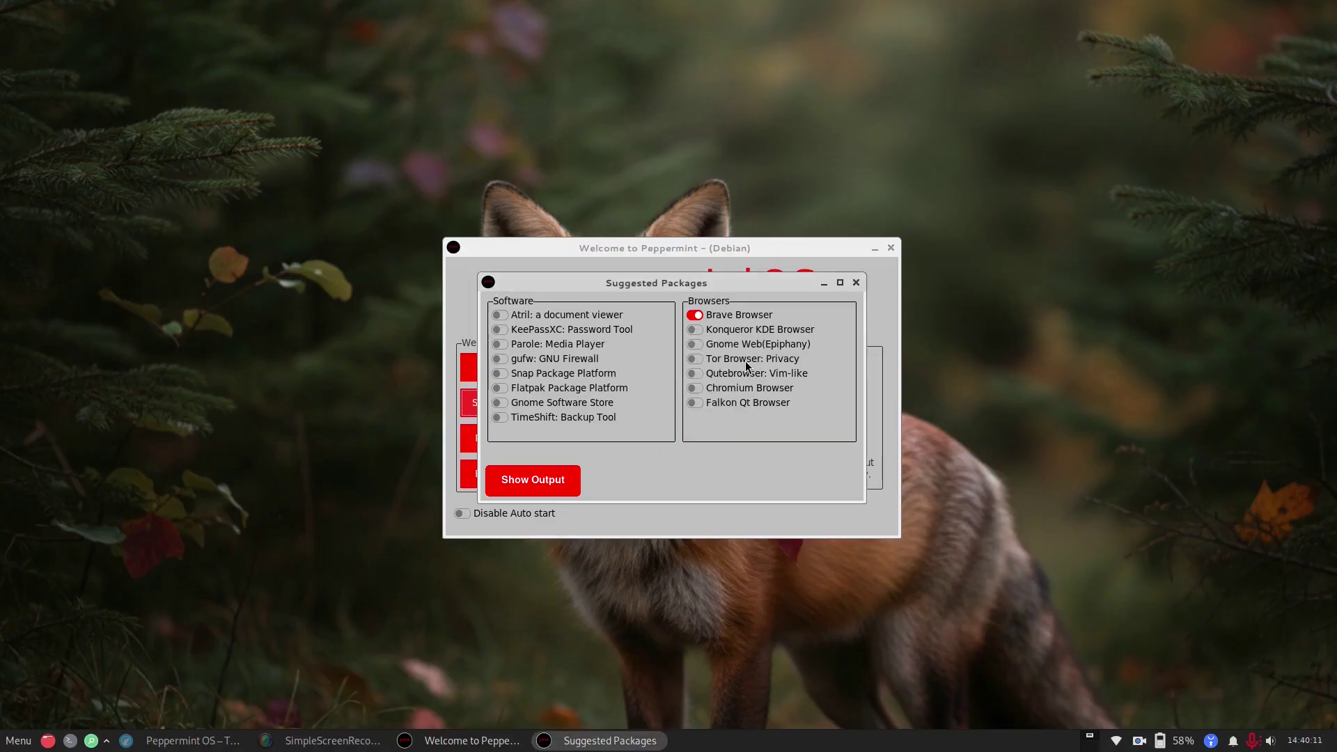
pyautogui.click(693, 359)
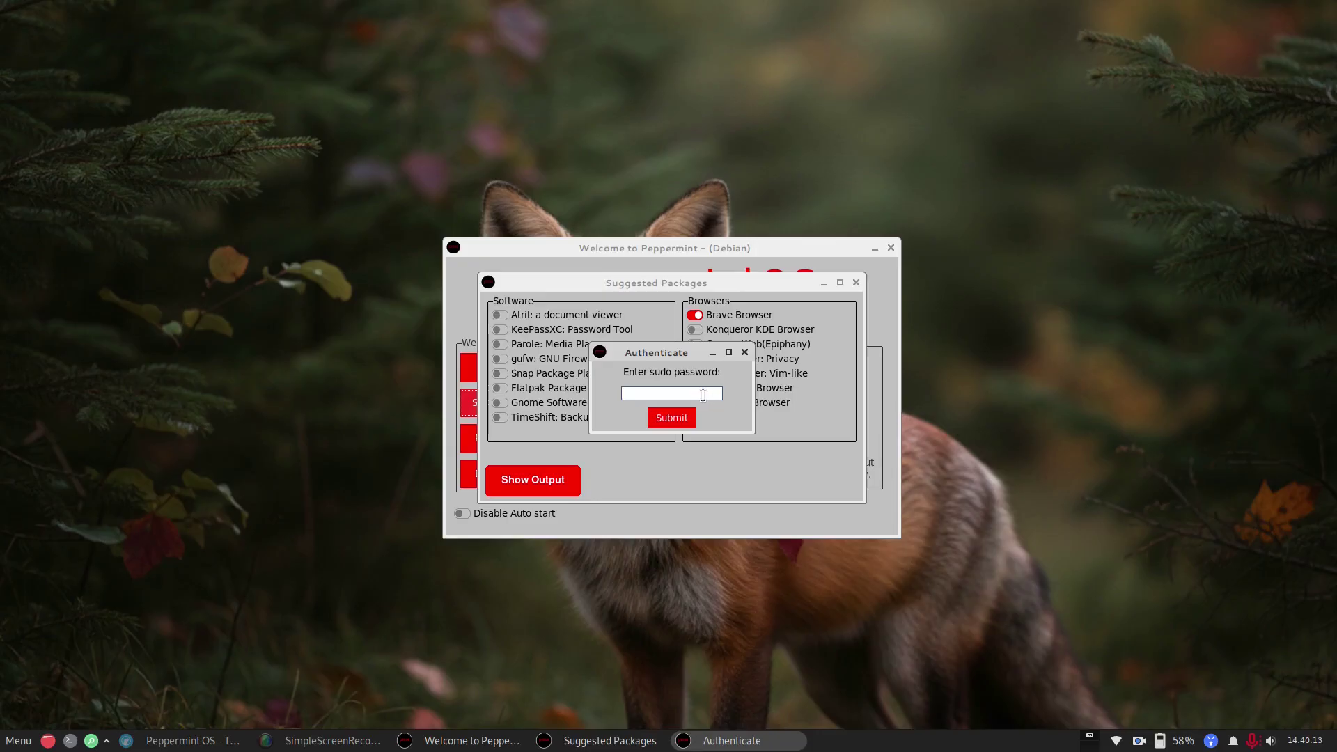
pyautogui.write('******')
pyautogui.press('Return')
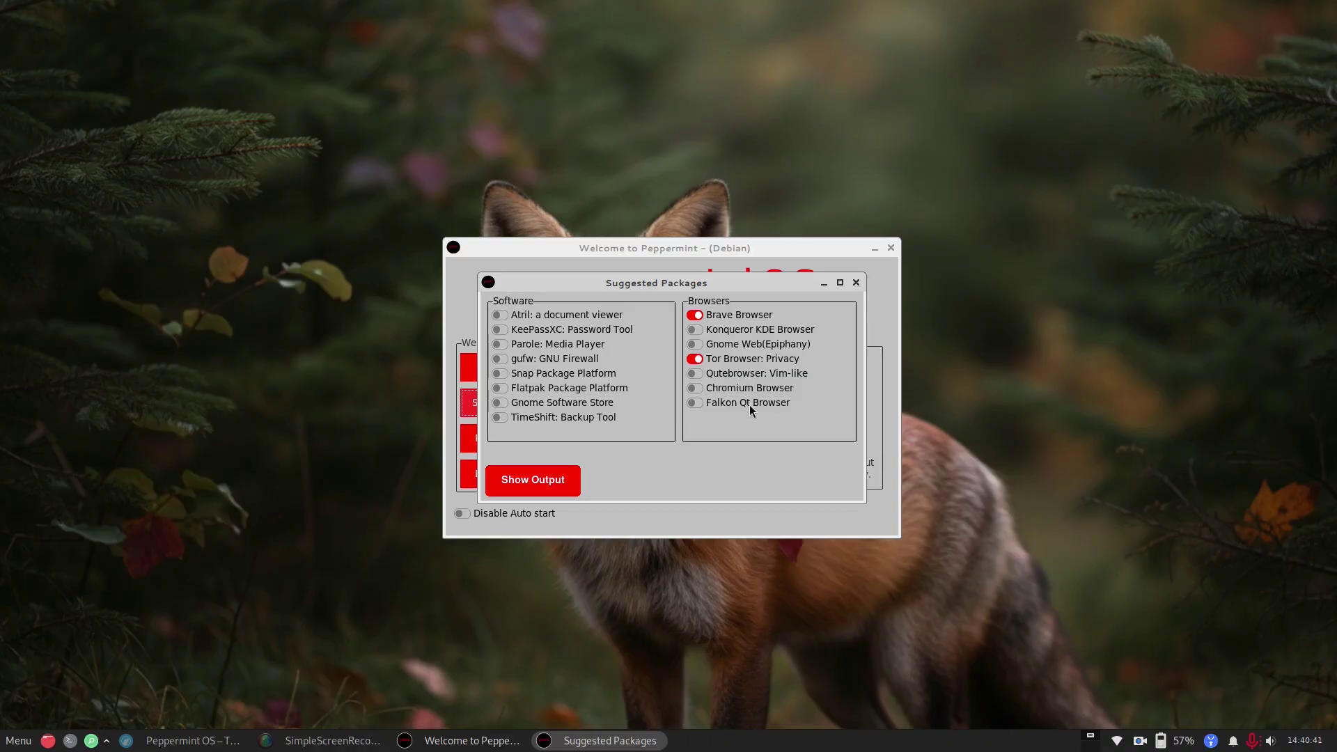
# - Enable Chromium Browser and KeePassXC, authenticating each with the sudo password
pyautogui.click(698, 390)
pyautogui.write('*****')
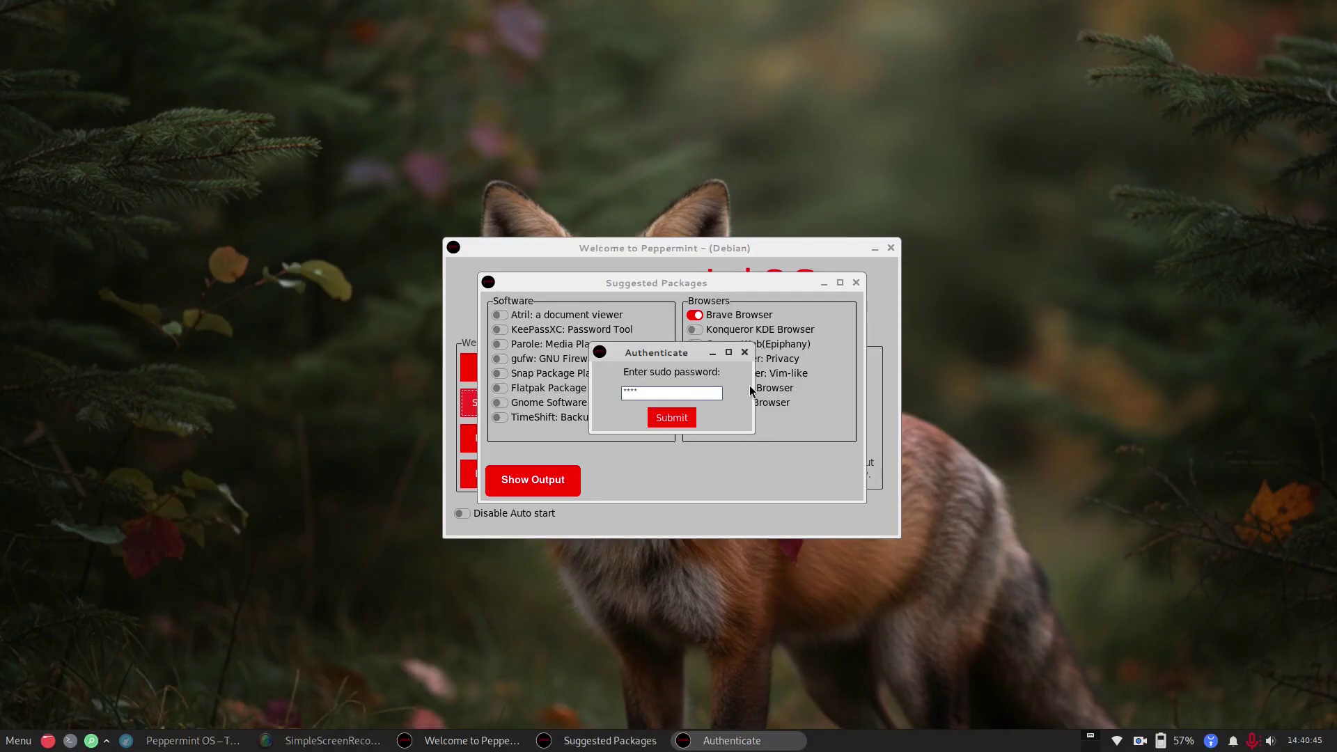
pyautogui.write('***')
pyautogui.press('Return')
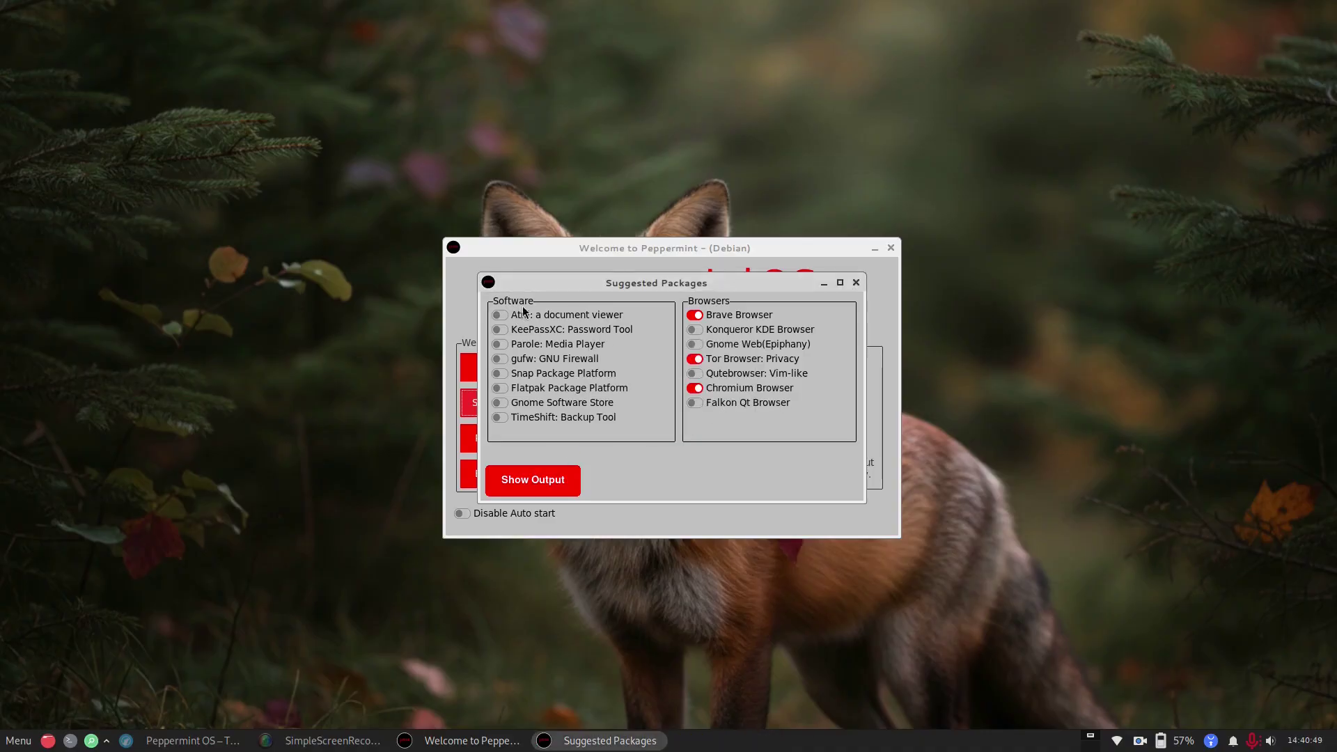
pyautogui.click(502, 331)
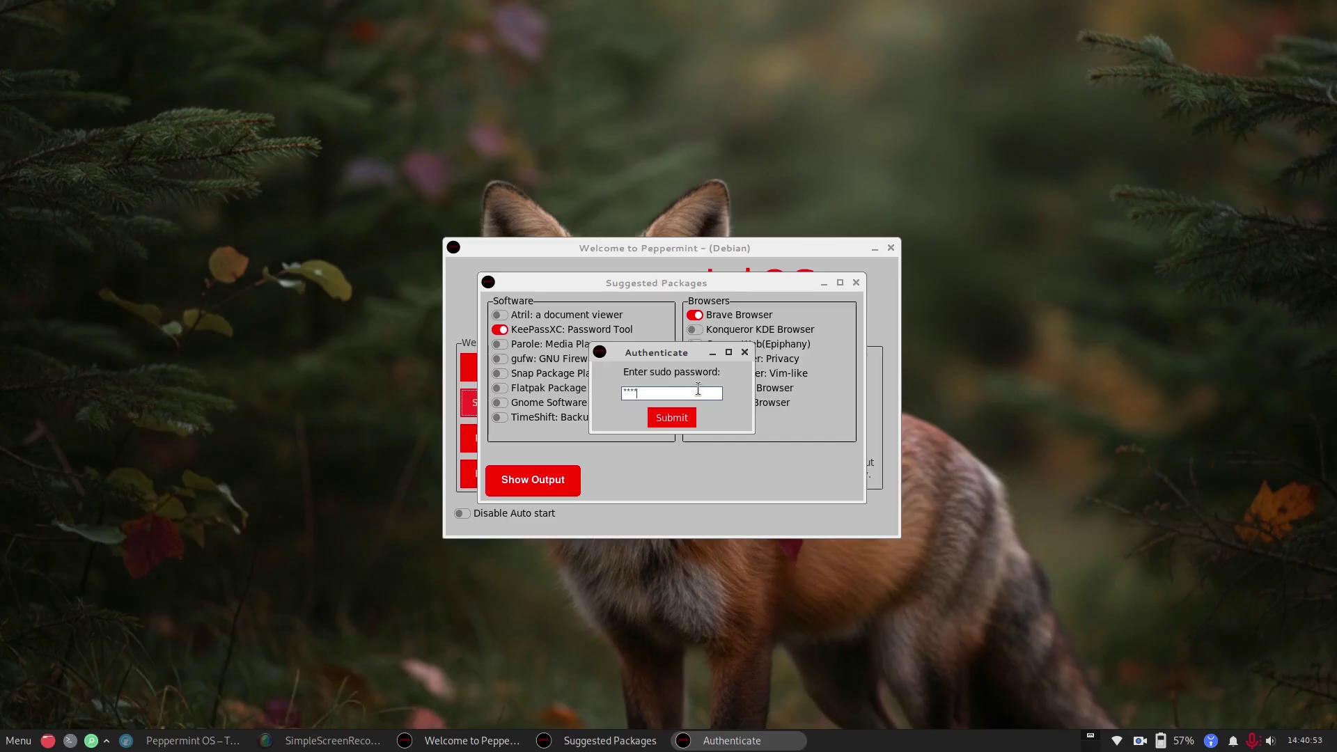
pyautogui.write('****')
pyautogui.press('Return')
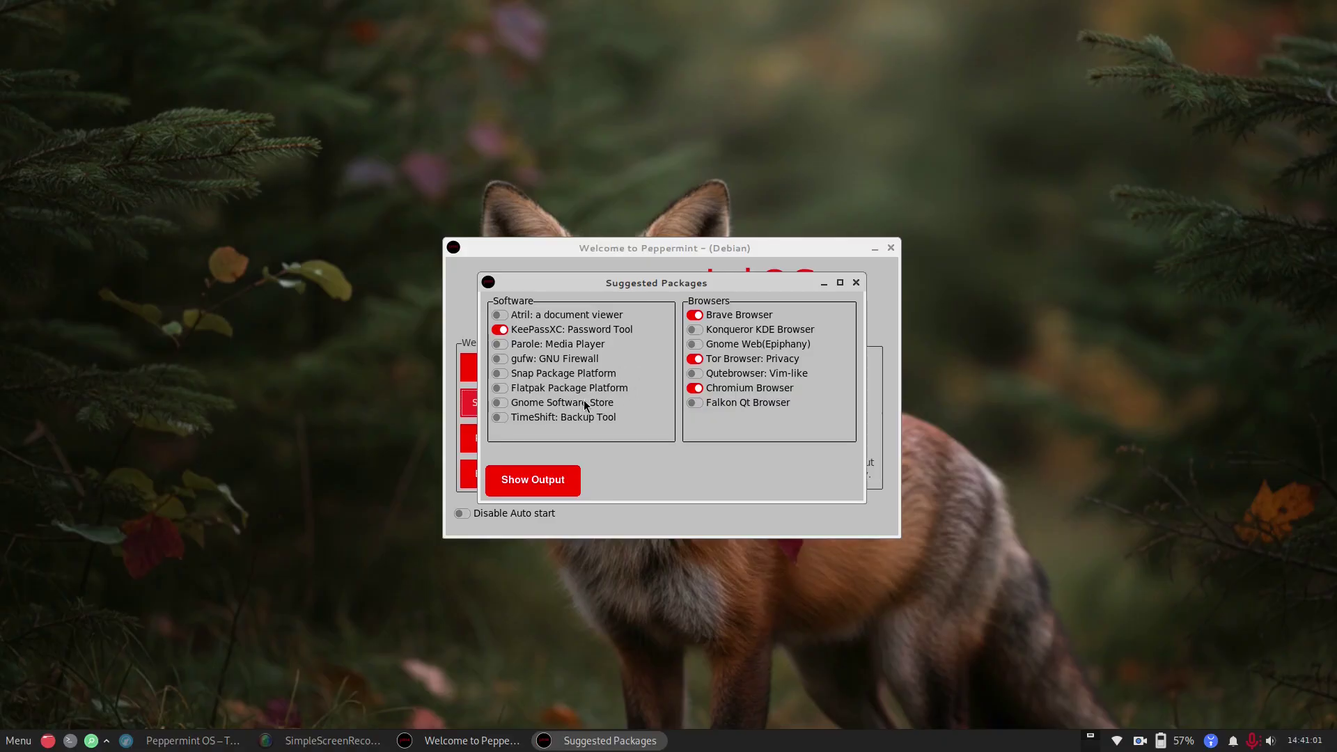
# - Launch Synaptic via a 'soft' menu search with the admin password, then dismiss the exclusive-lock error
pyautogui.click(11, 742)
pyautogui.write('soft')
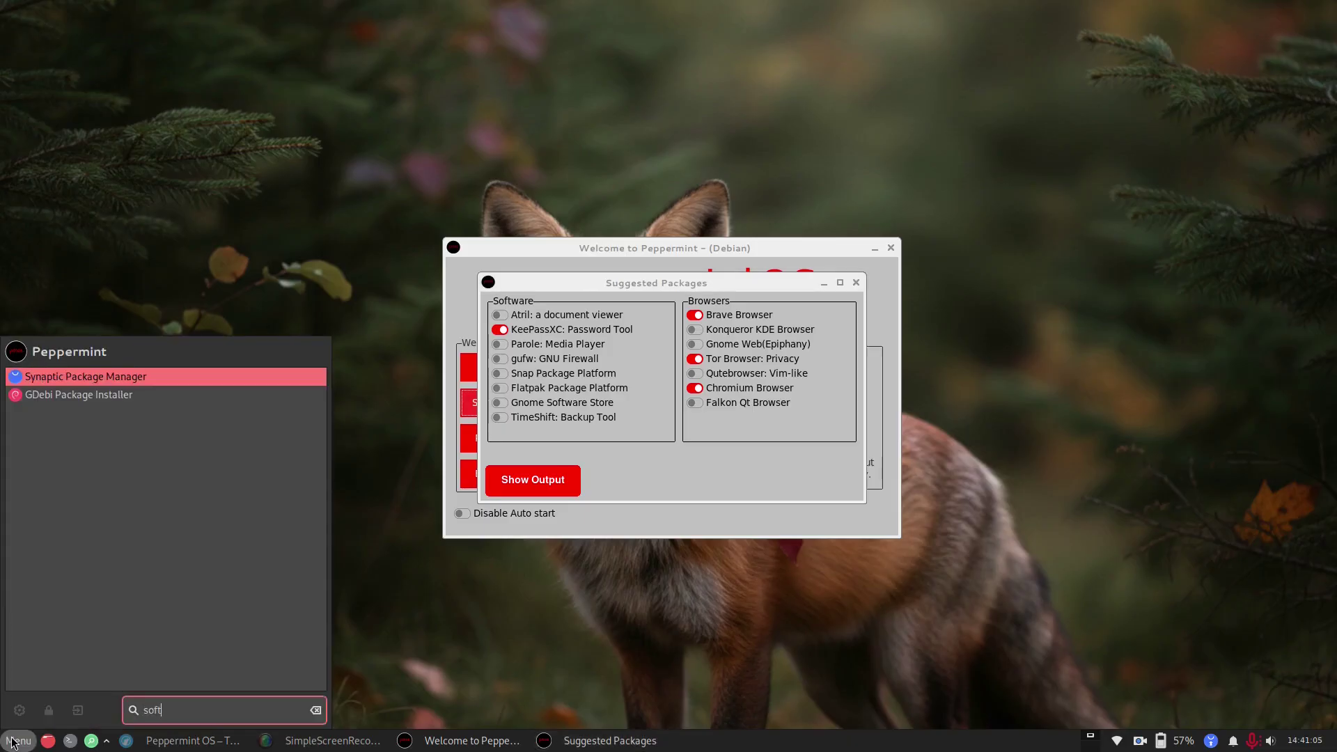
pyautogui.click(183, 379)
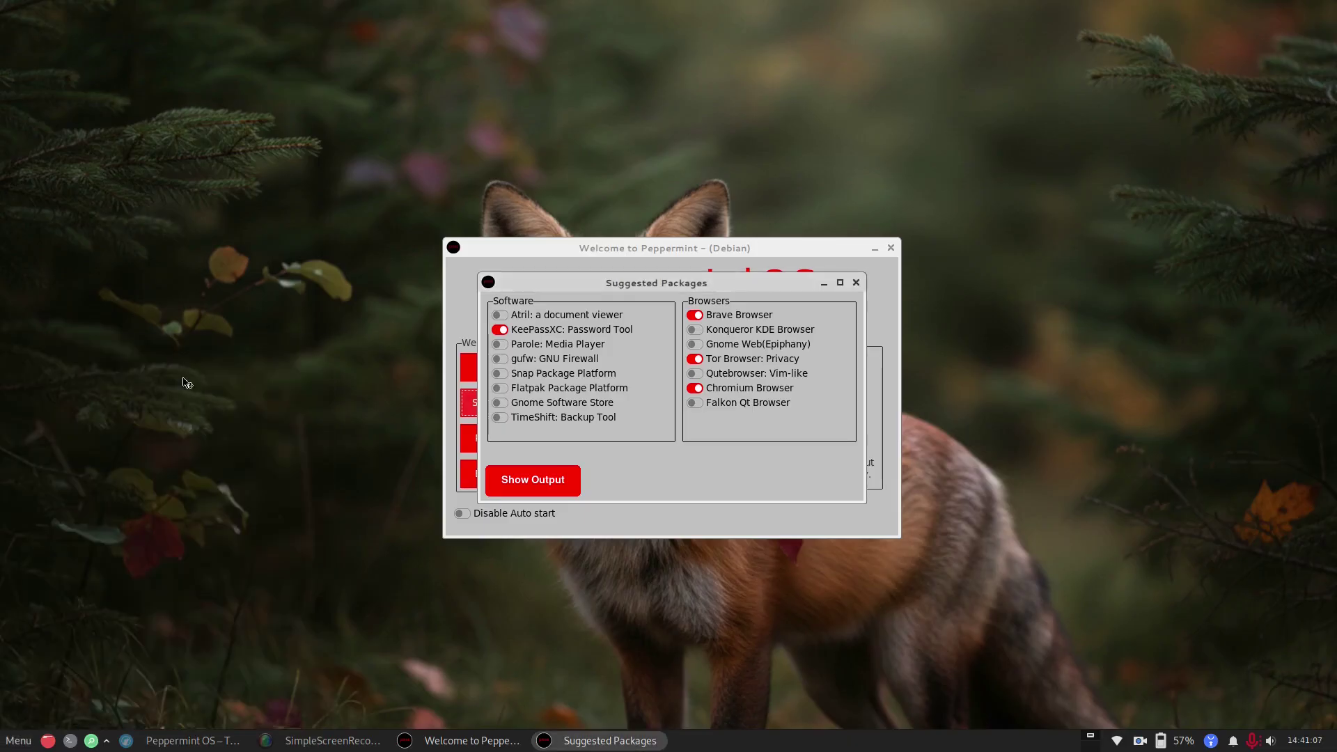
pyautogui.write('***')
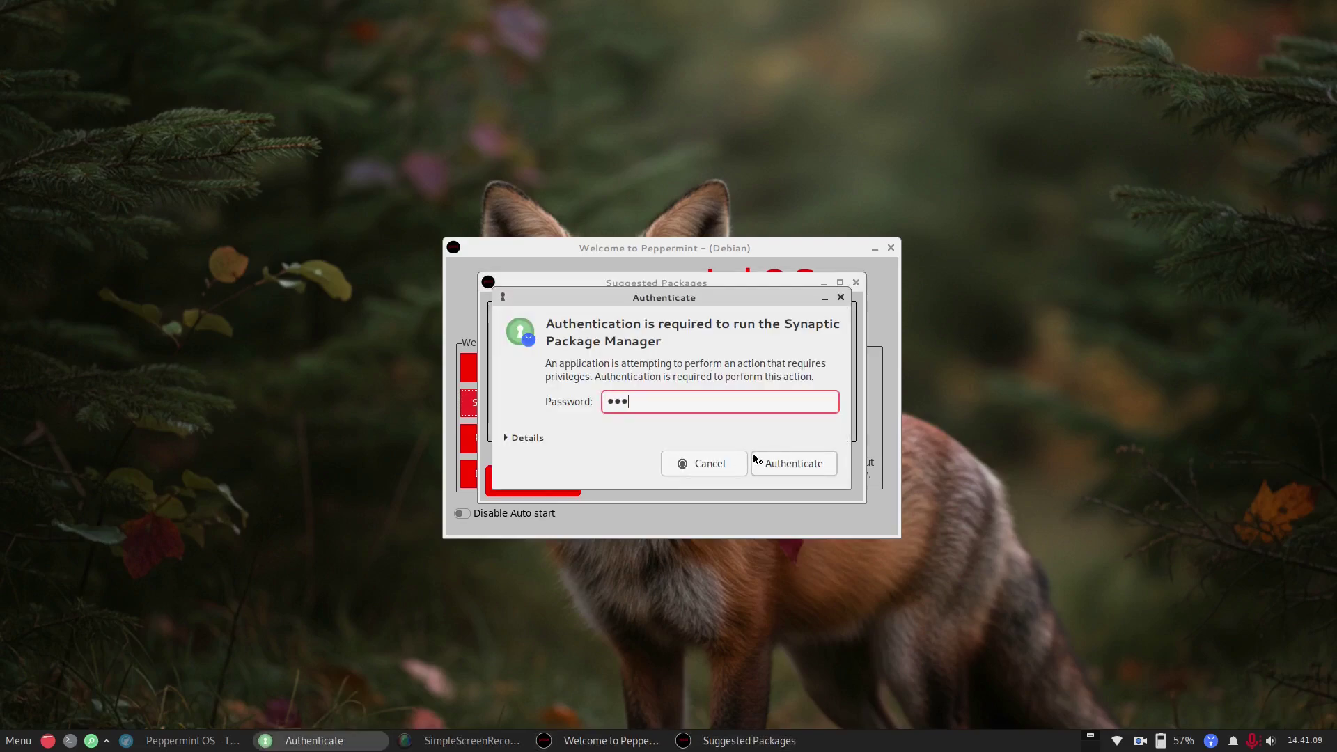
pyautogui.write('*****')
pyautogui.press('Return')
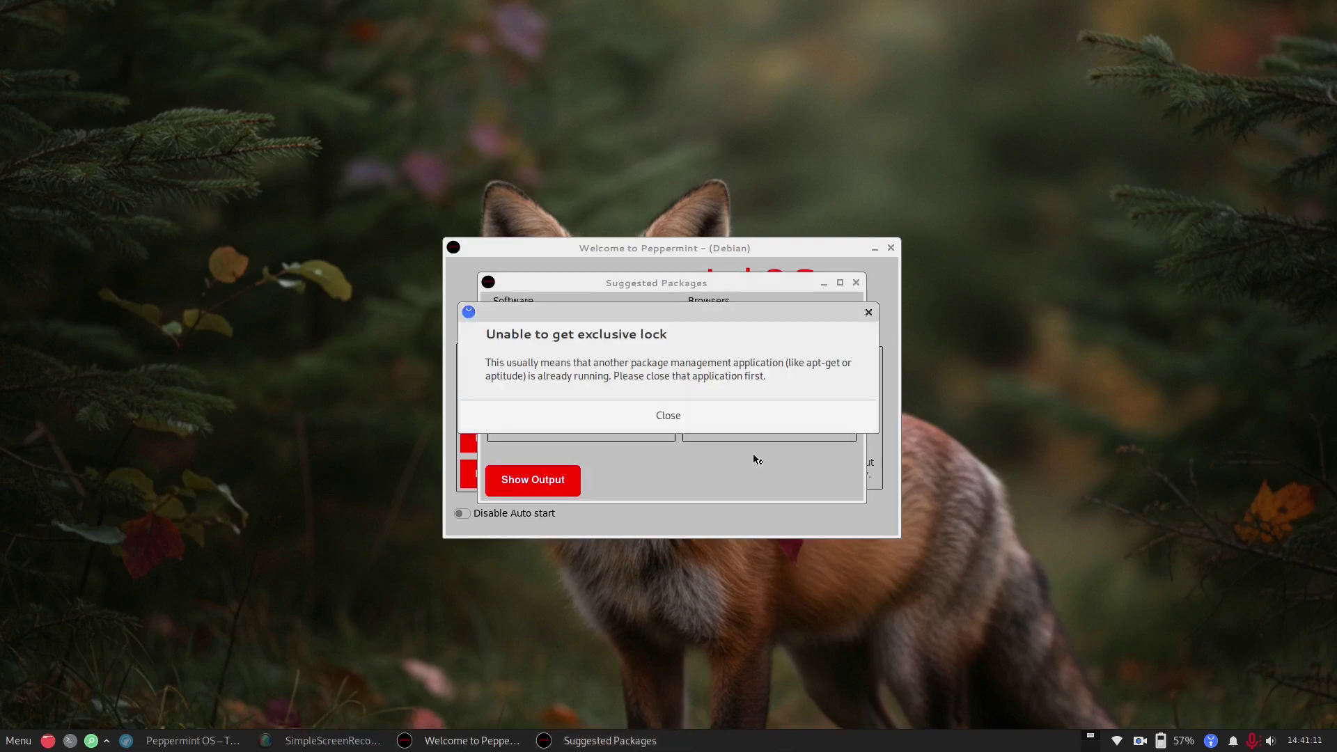
pyautogui.click(779, 428)
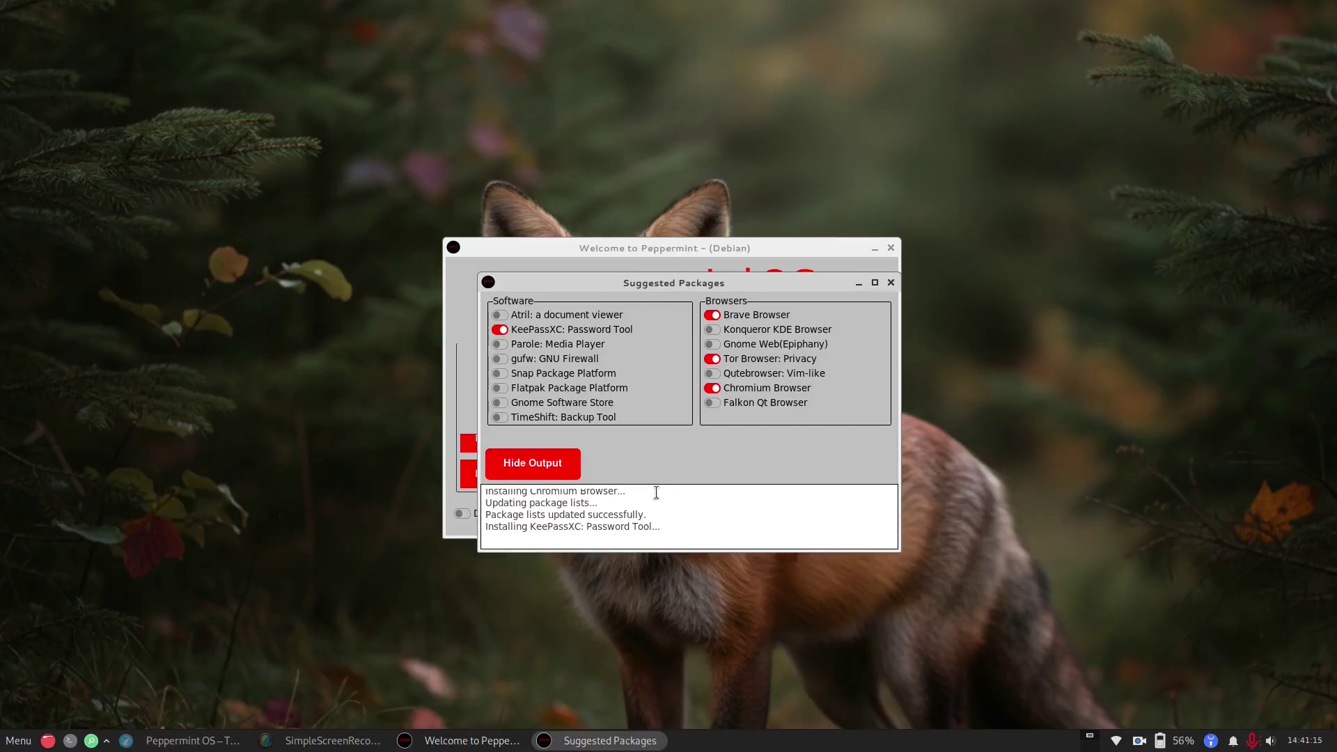
# - Toggle the Suggested Packages install output log, then move the Welcome window further right
pyautogui.click(546, 472)
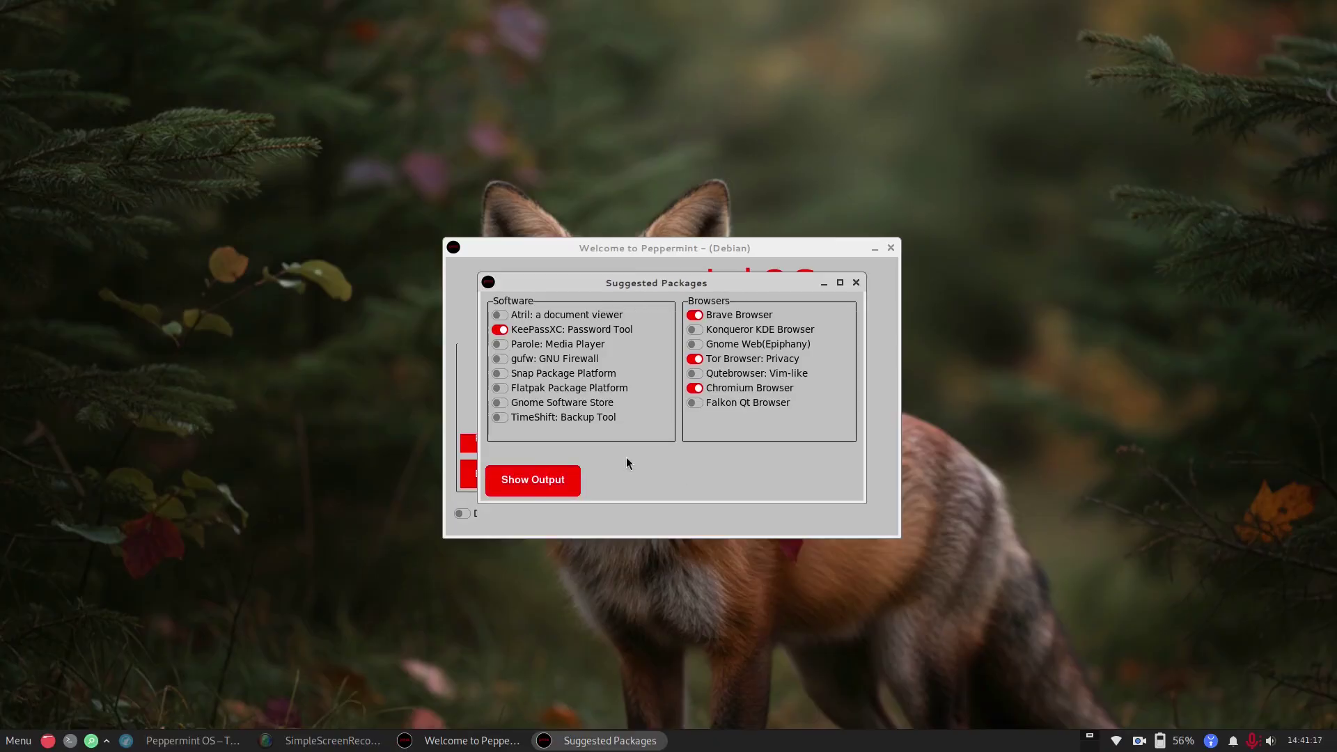
pyautogui.click(897, 454)
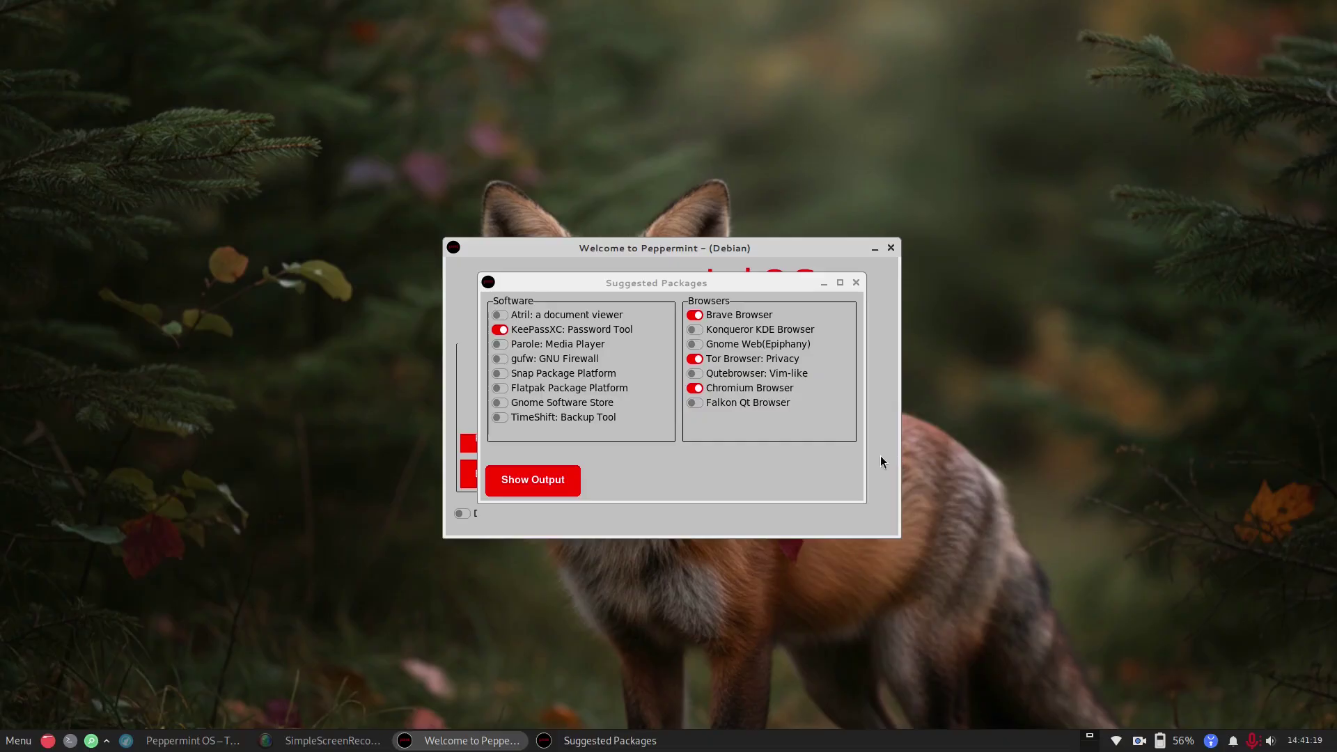
pyautogui.click(516, 472)
pyautogui.click(547, 475)
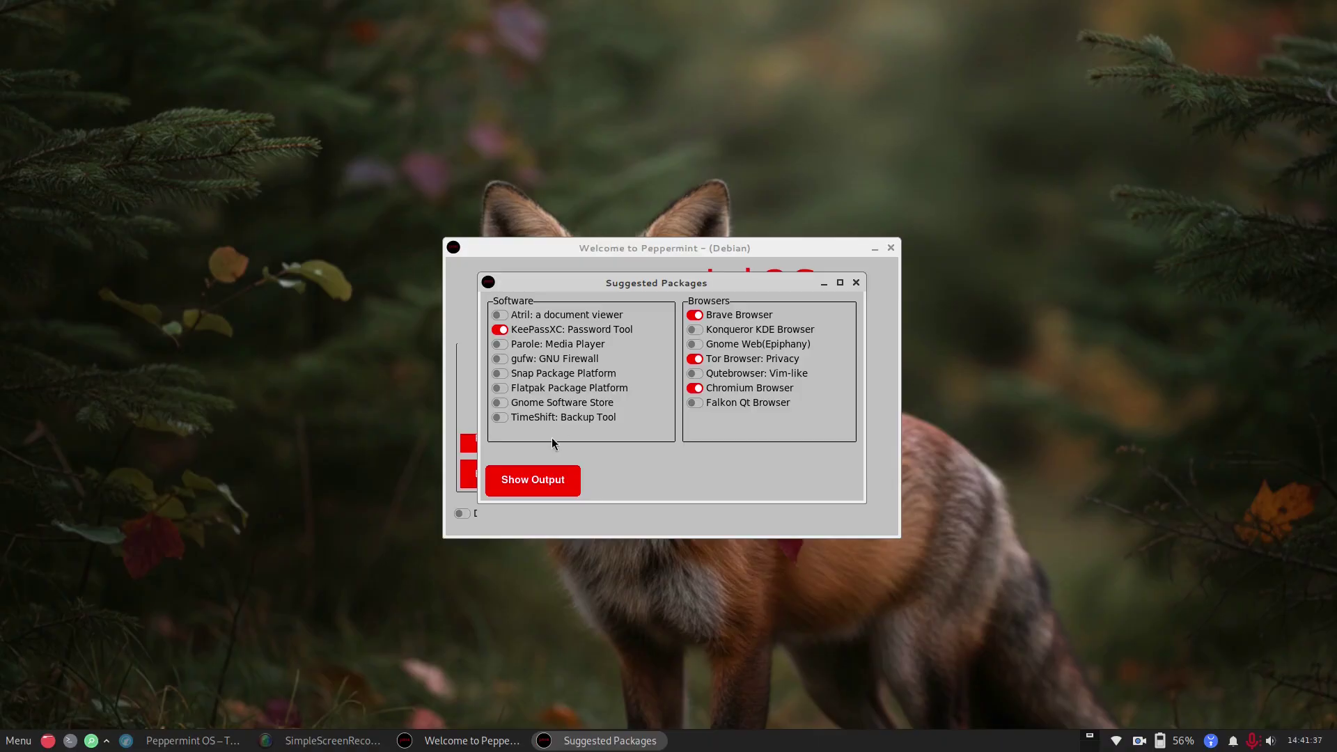
pyautogui.click(543, 473)
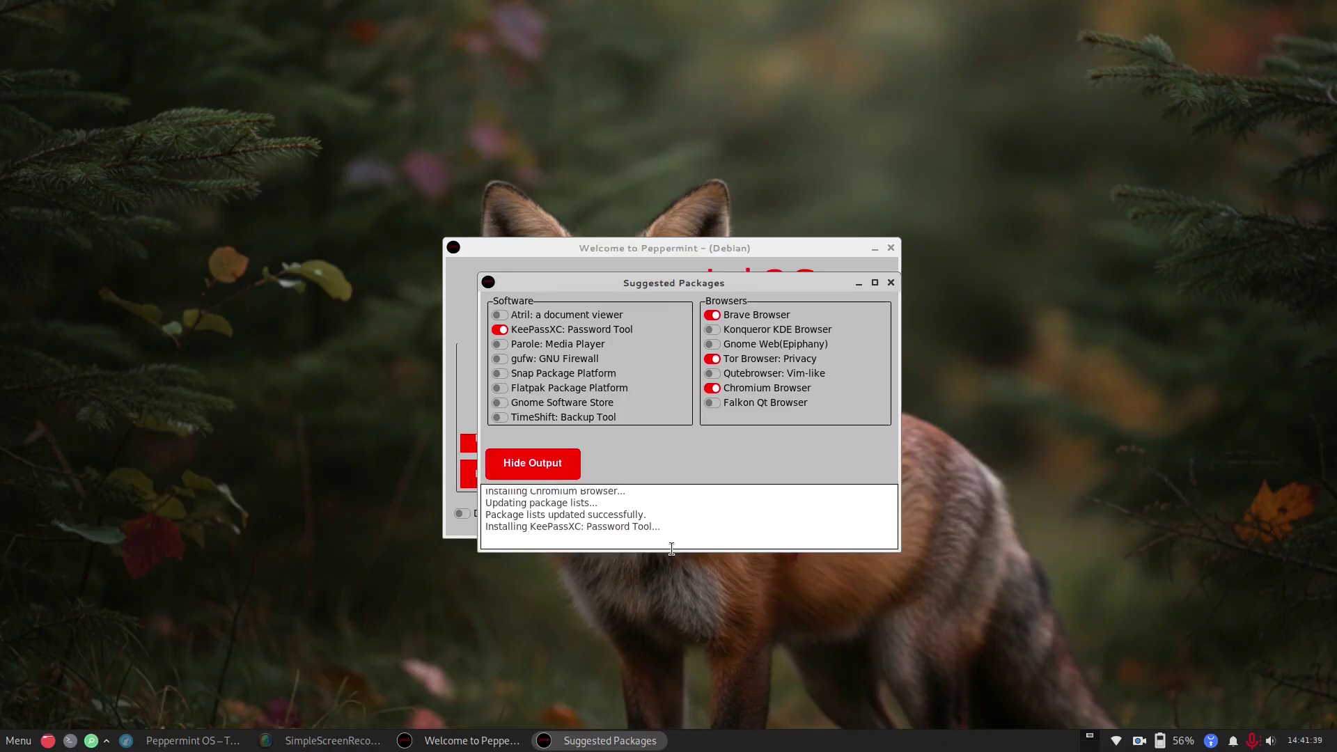
pyautogui.click(515, 461)
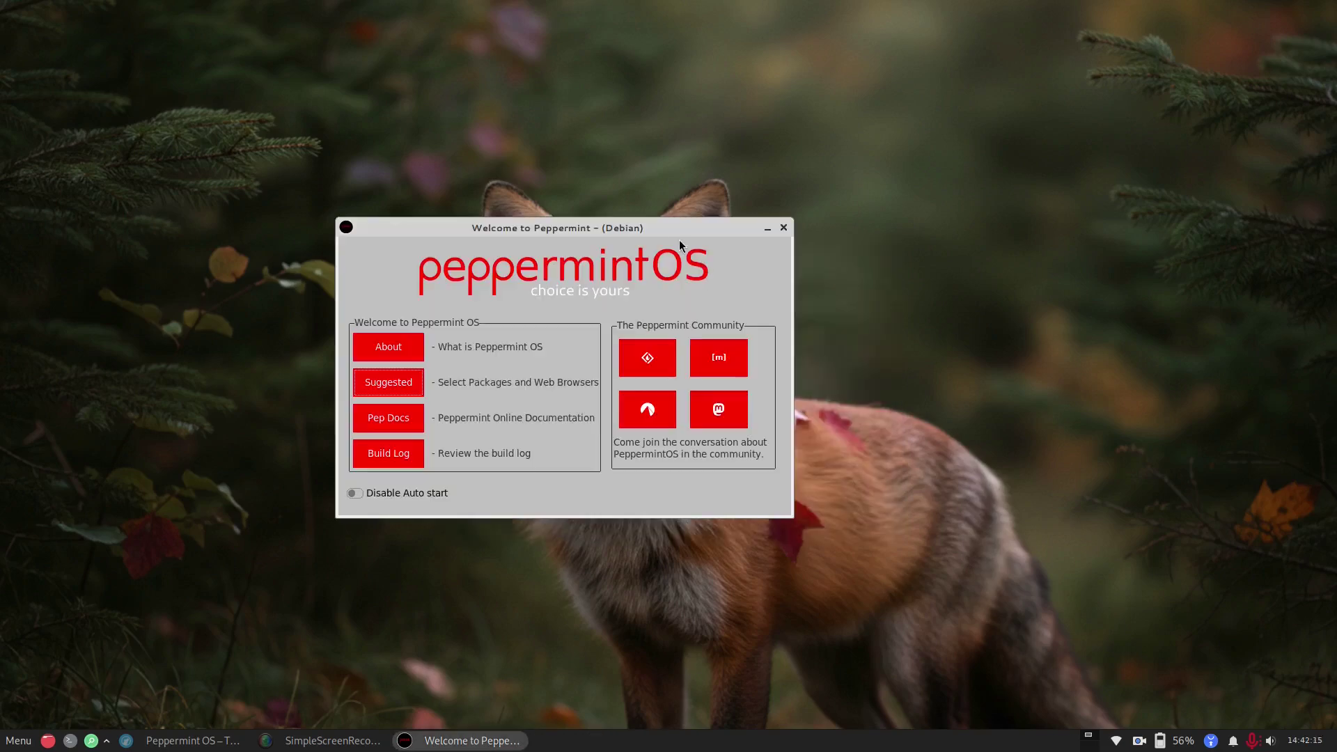
pyautogui.moveTo(679, 240); pyautogui.dragTo(835, 232)
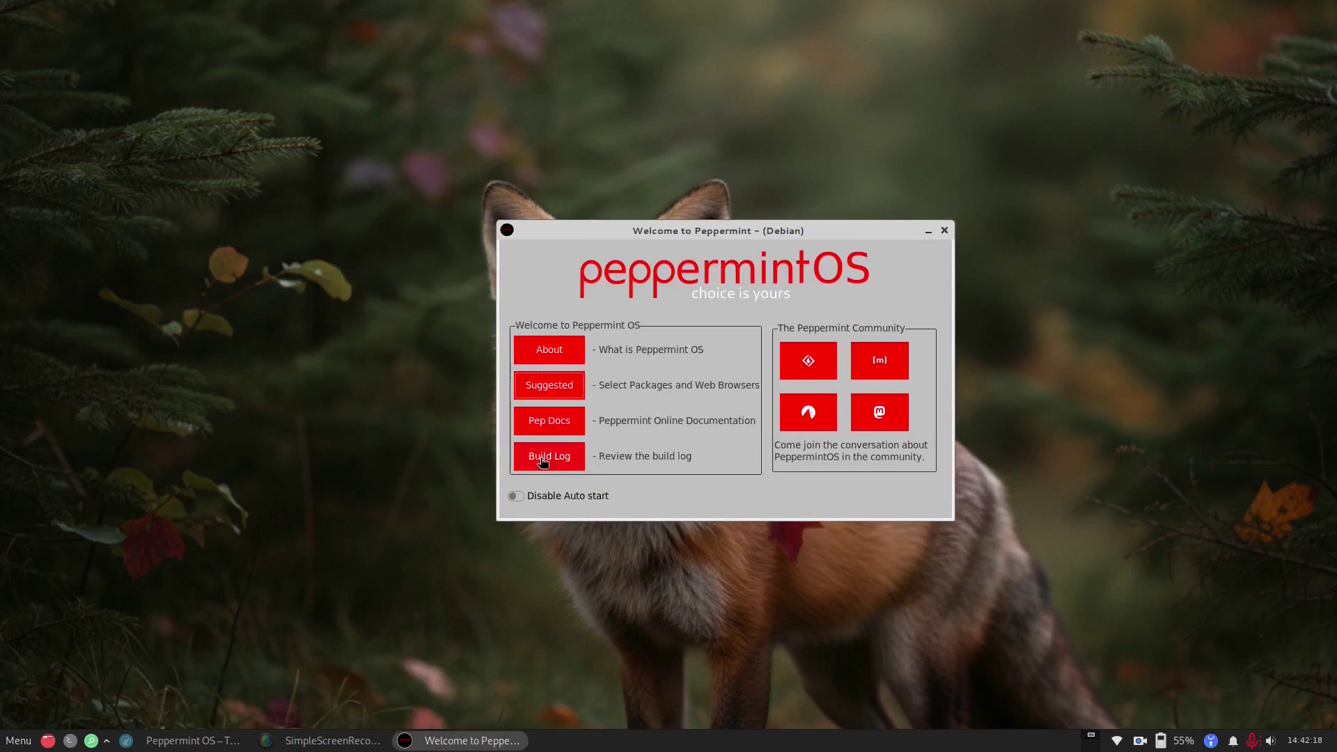
# - Disable Welcome auto start, close it, and run the tray update maintenance with the sudo password
pyautogui.click(515, 496)
pyautogui.click(945, 231)
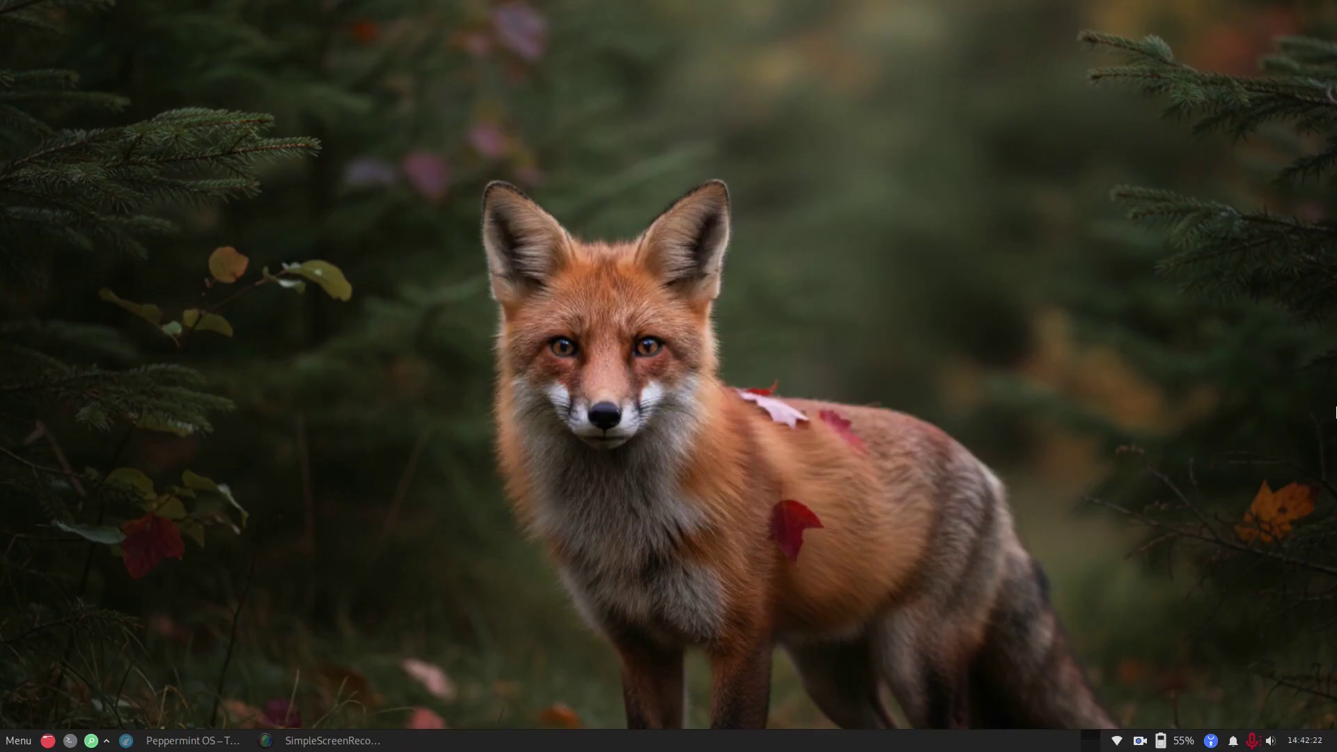
pyautogui.click(1212, 741)
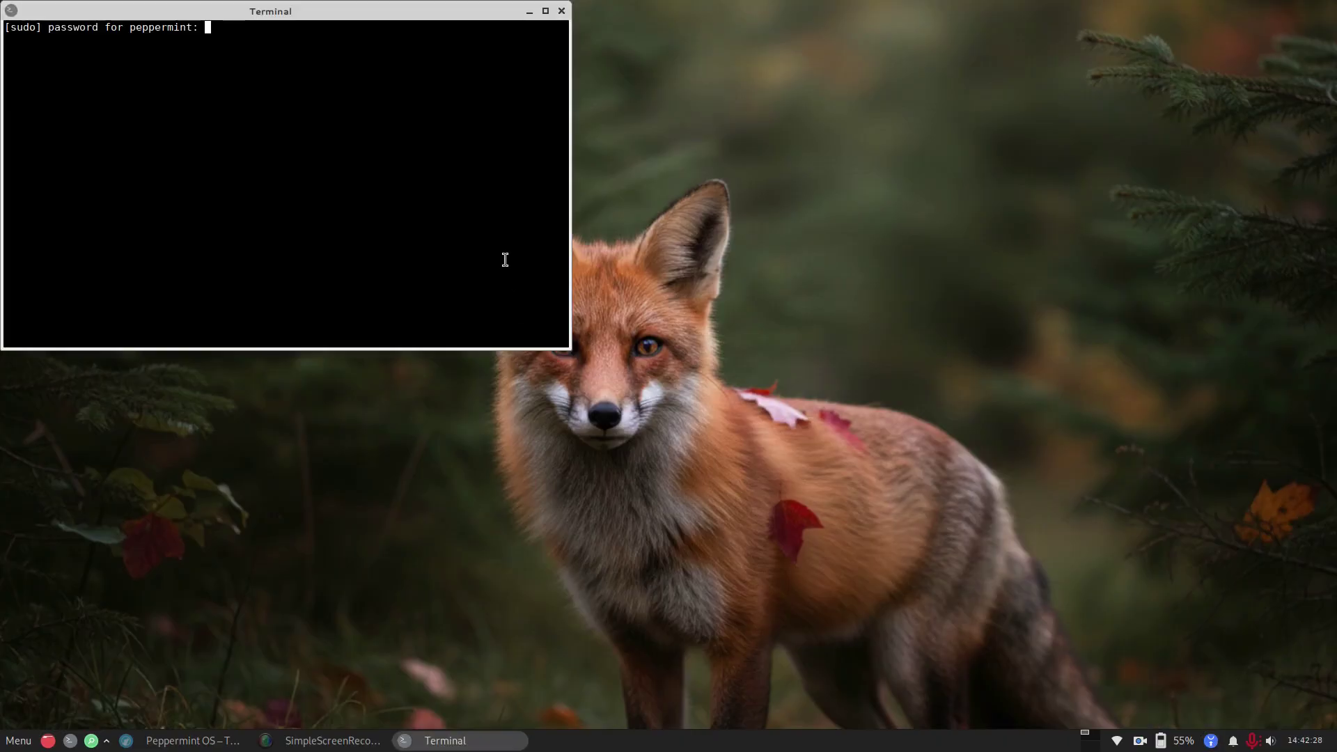
pyautogui.press('Return')
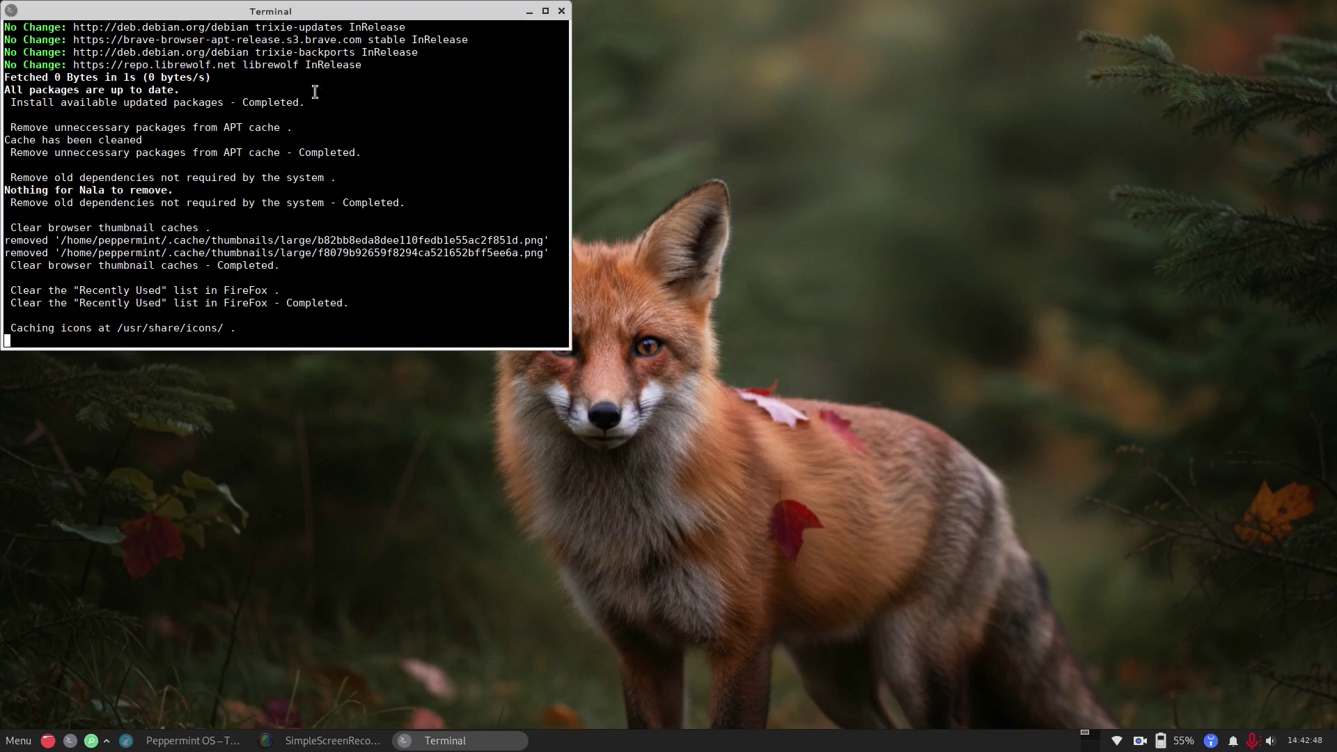
pyautogui.moveTo(331, 13); pyautogui.dragTo(1048, 122)
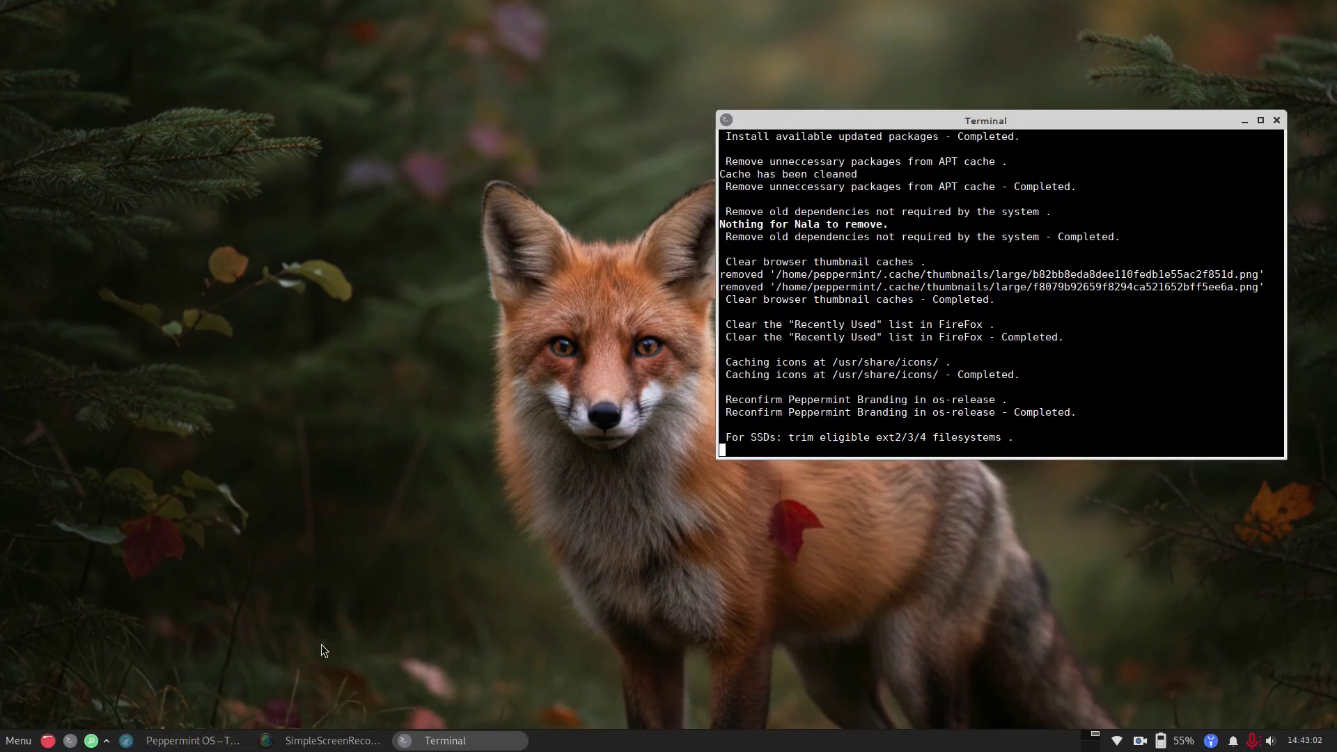
# - Open Suggested Packages via a 'sugg' search and install Flatpak Package Platform with the sudo password
pyautogui.click(19, 740)
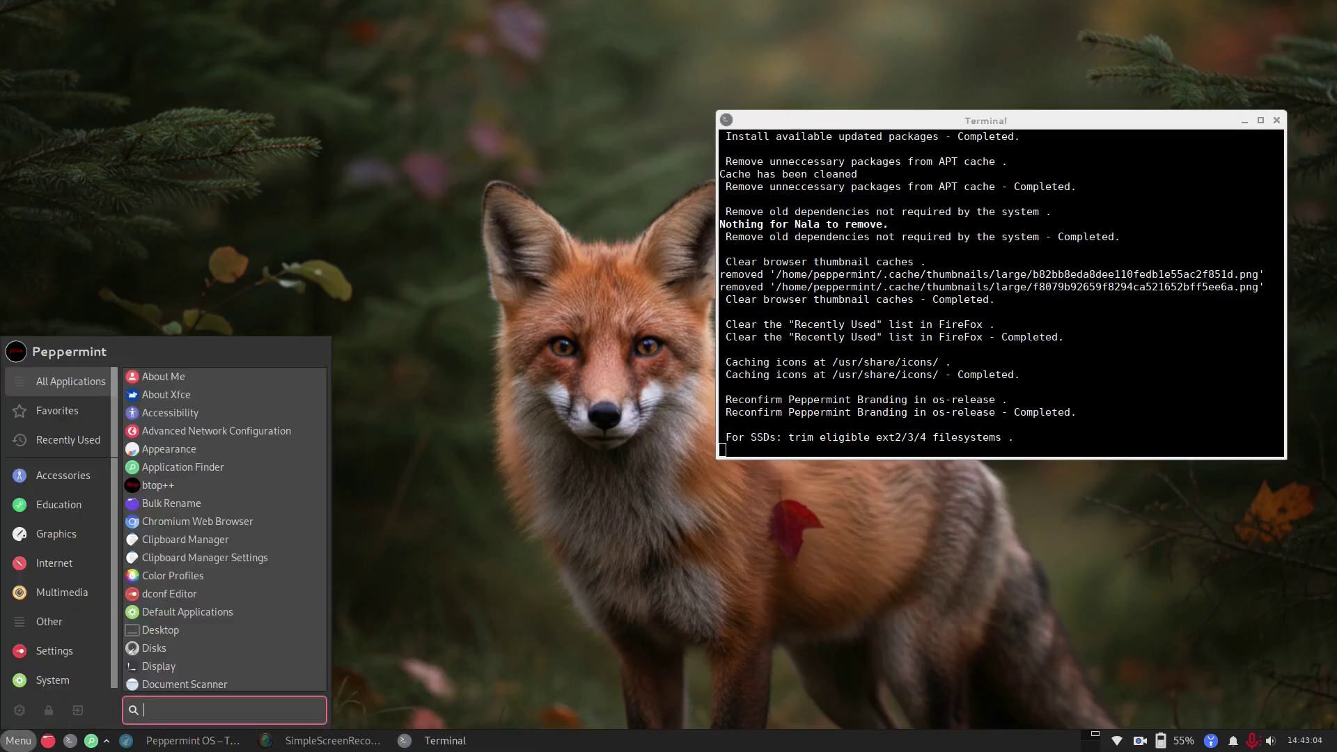
pyautogui.write('sugg')
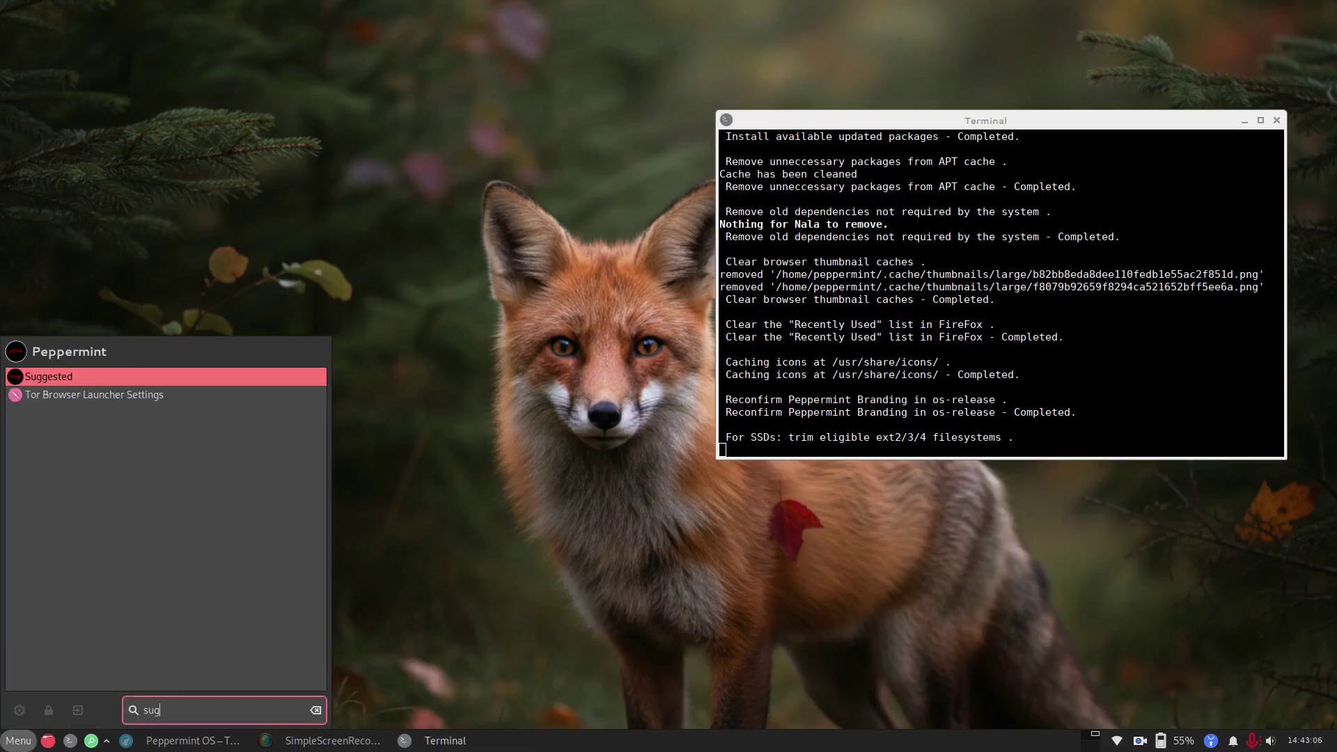
pyautogui.click(62, 376)
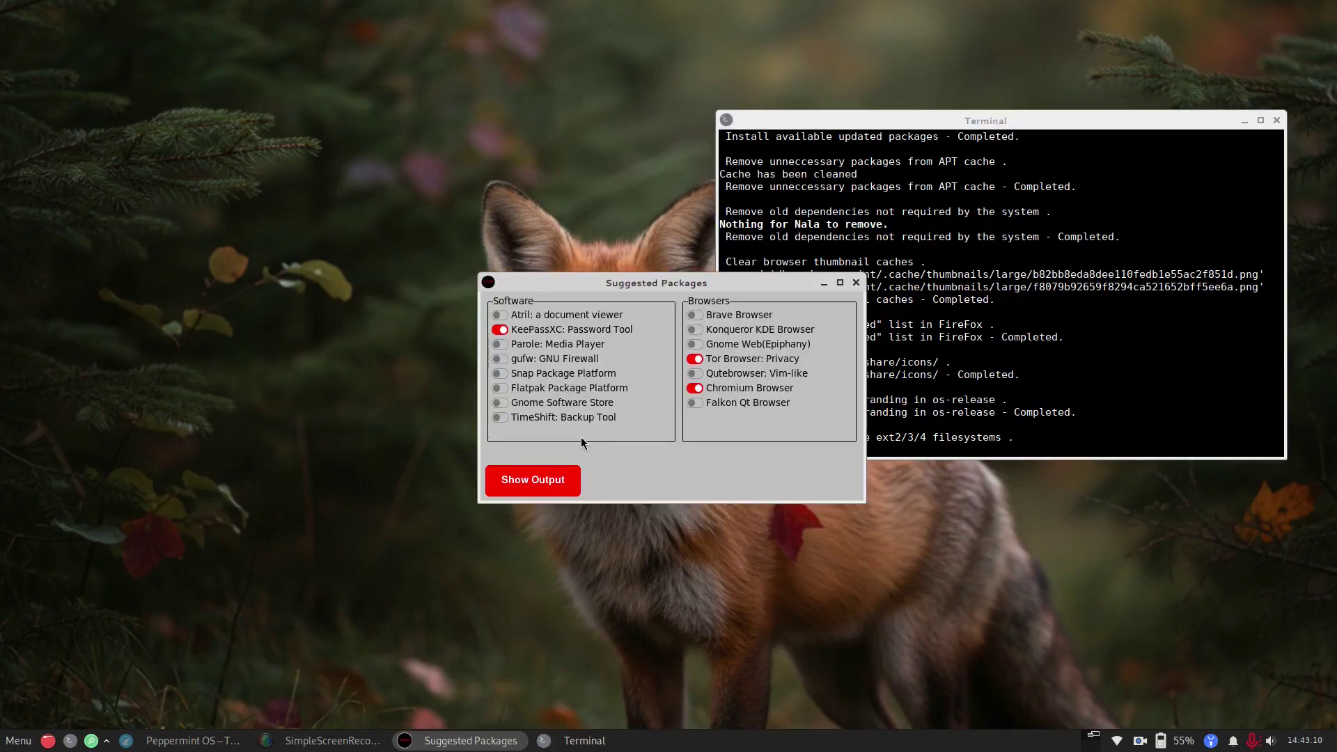
pyautogui.click(499, 387)
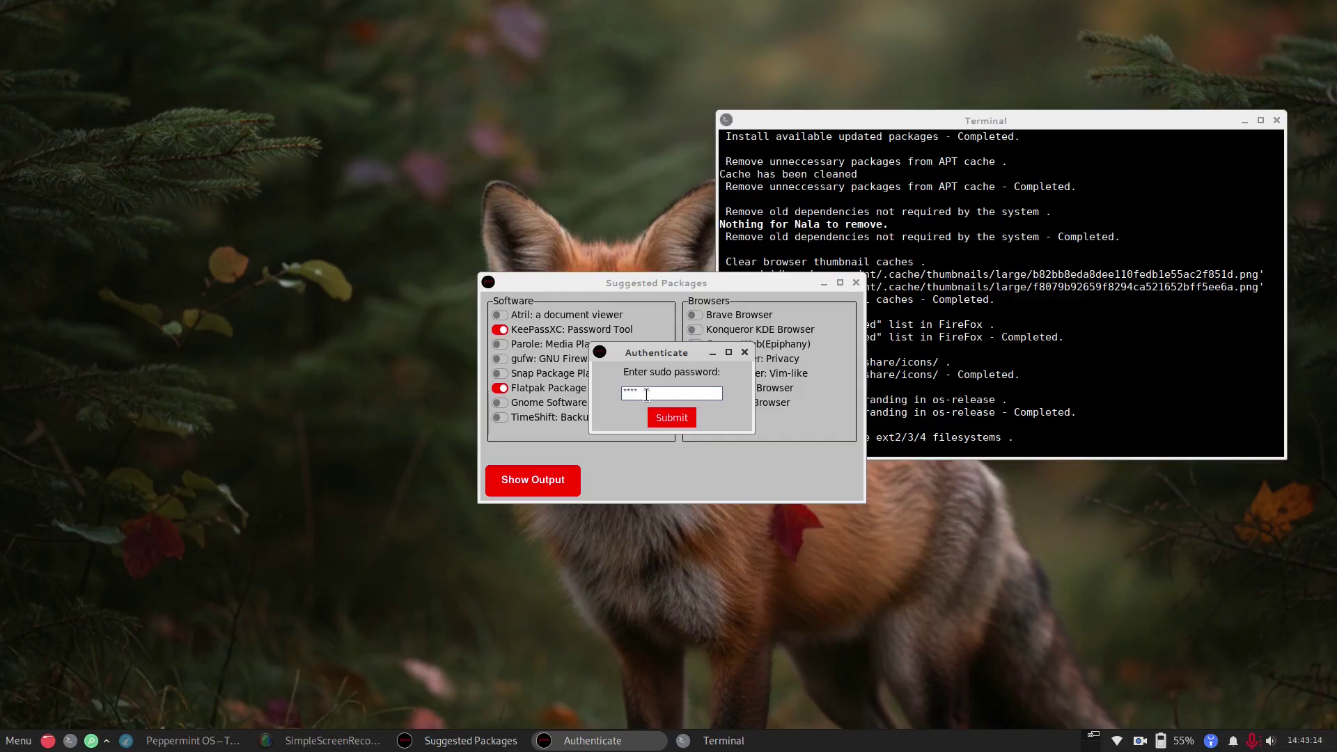
pyautogui.write('********')
pyautogui.click(682, 423)
# - Install Gnome Software Store, show the output log, then close Suggested Packages
pyautogui.click(499, 403)
pyautogui.write('*********')
pyautogui.press('Return')
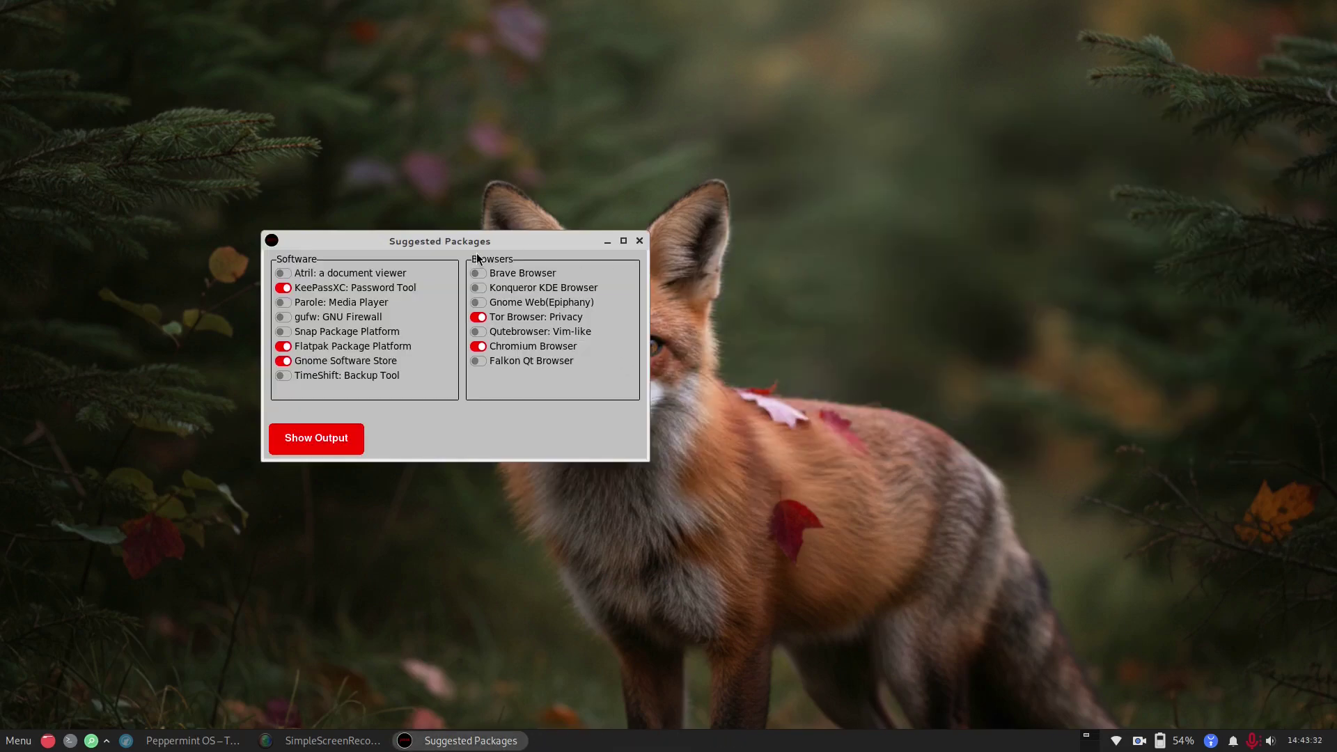
pyautogui.moveTo(477, 240); pyautogui.dragTo(758, 213)
pyautogui.click(607, 417)
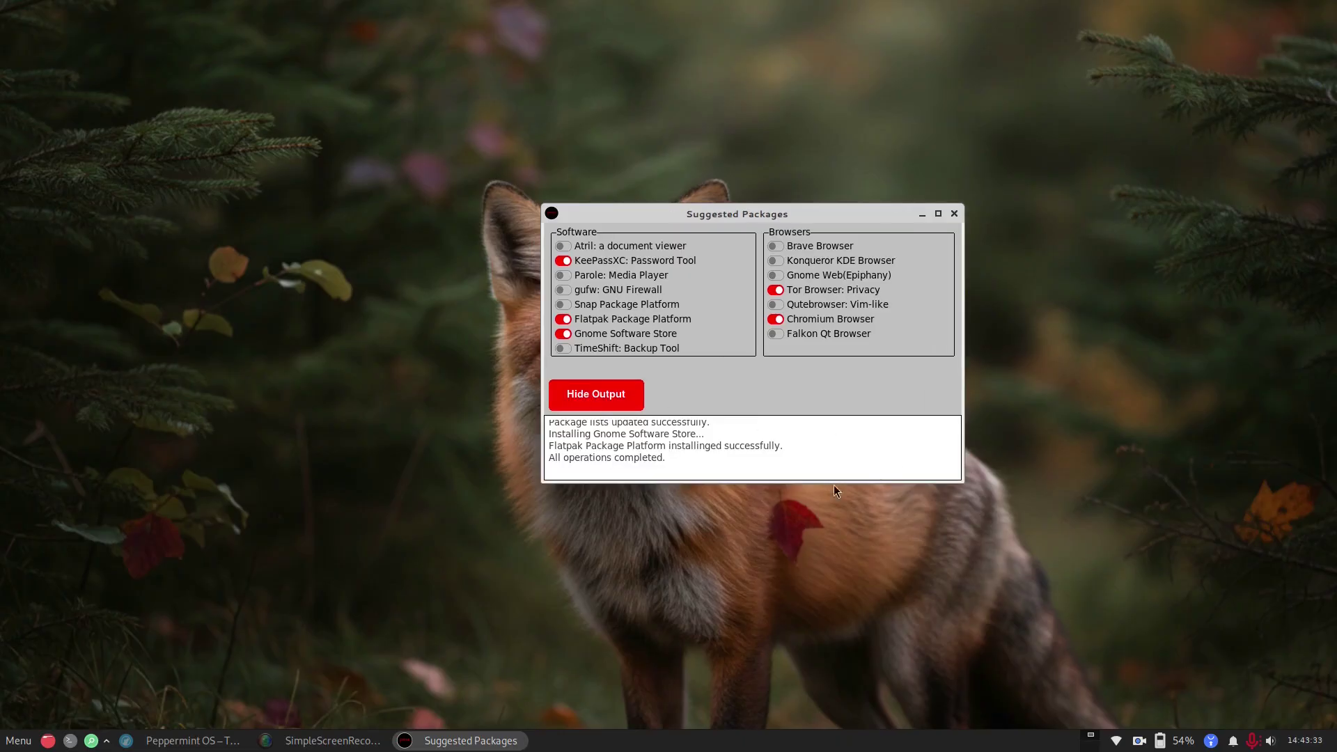
pyautogui.click(954, 213)
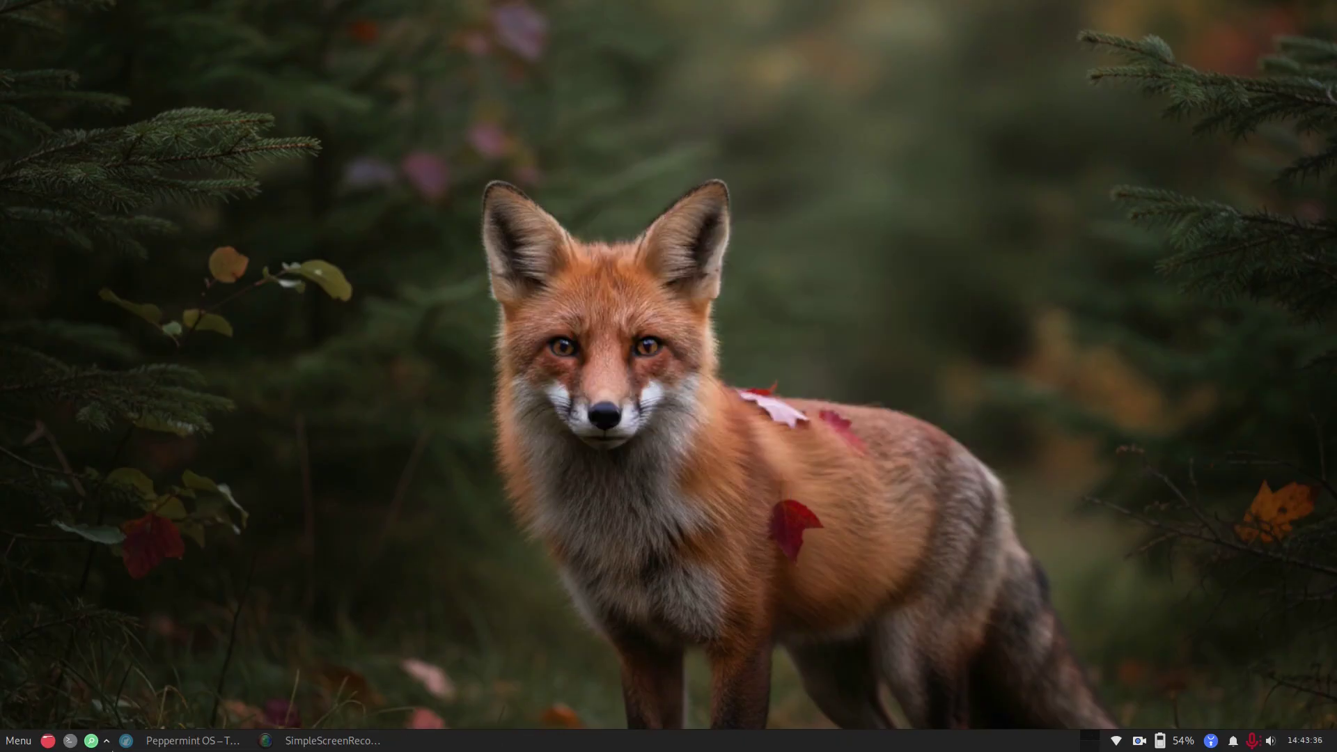
# - Search the application launcher for 'gno' and 'soft', then close it
pyautogui.press('super')
pyautogui.write('gno')
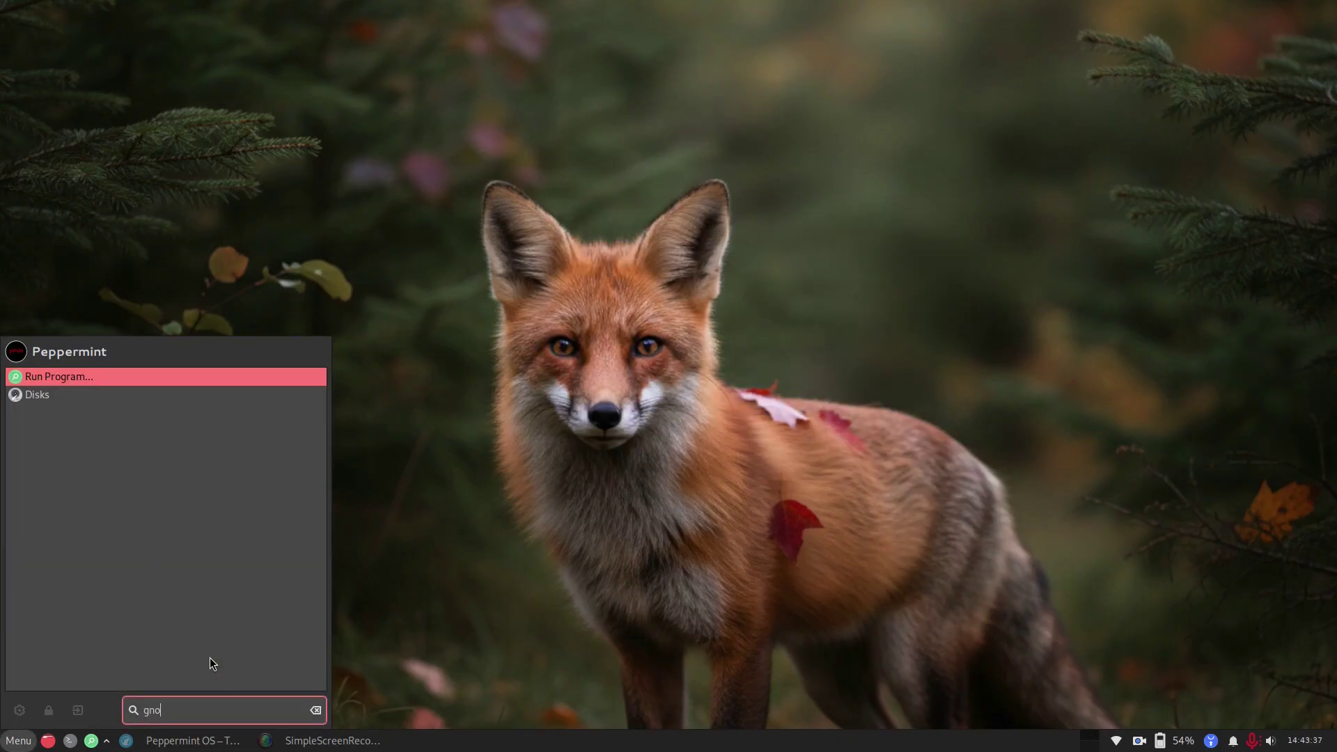
pyautogui.press('BackSpace')
pyautogui.press('BackSpace')
pyautogui.press('BackSpace')
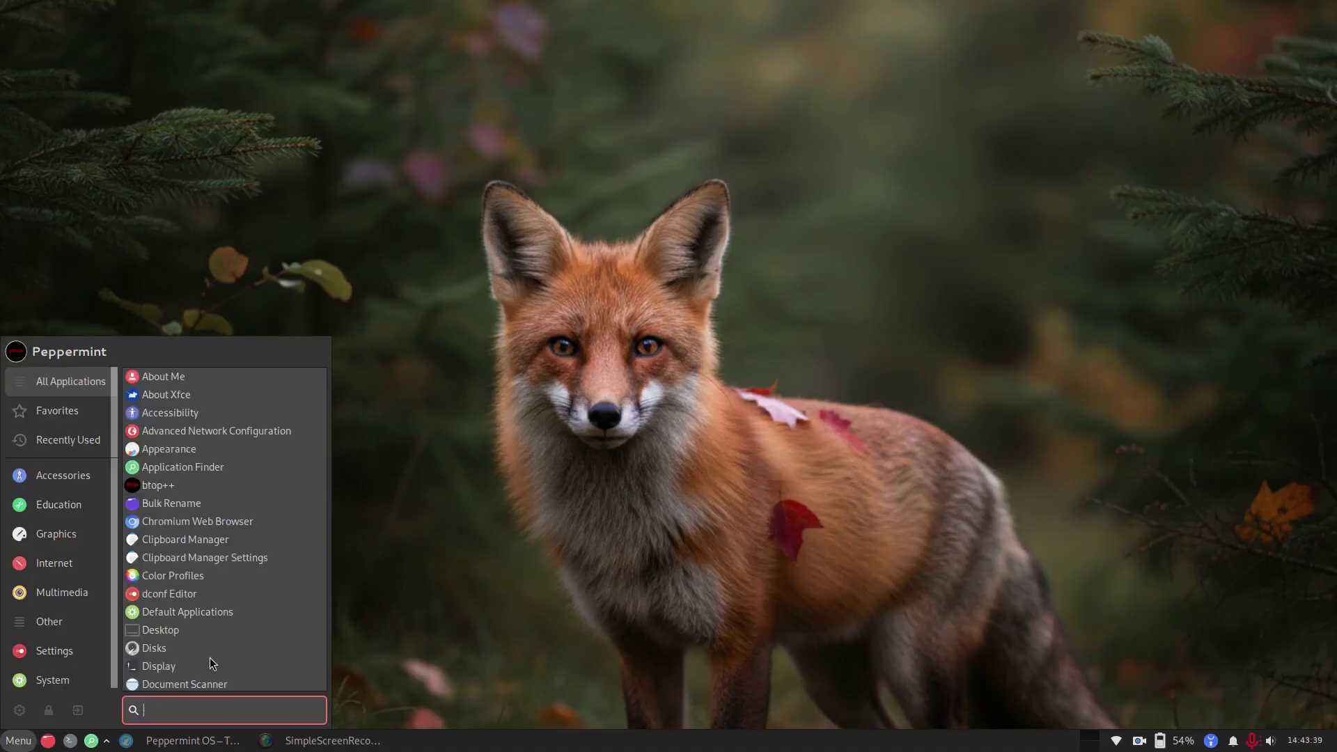
pyautogui.write('soft')
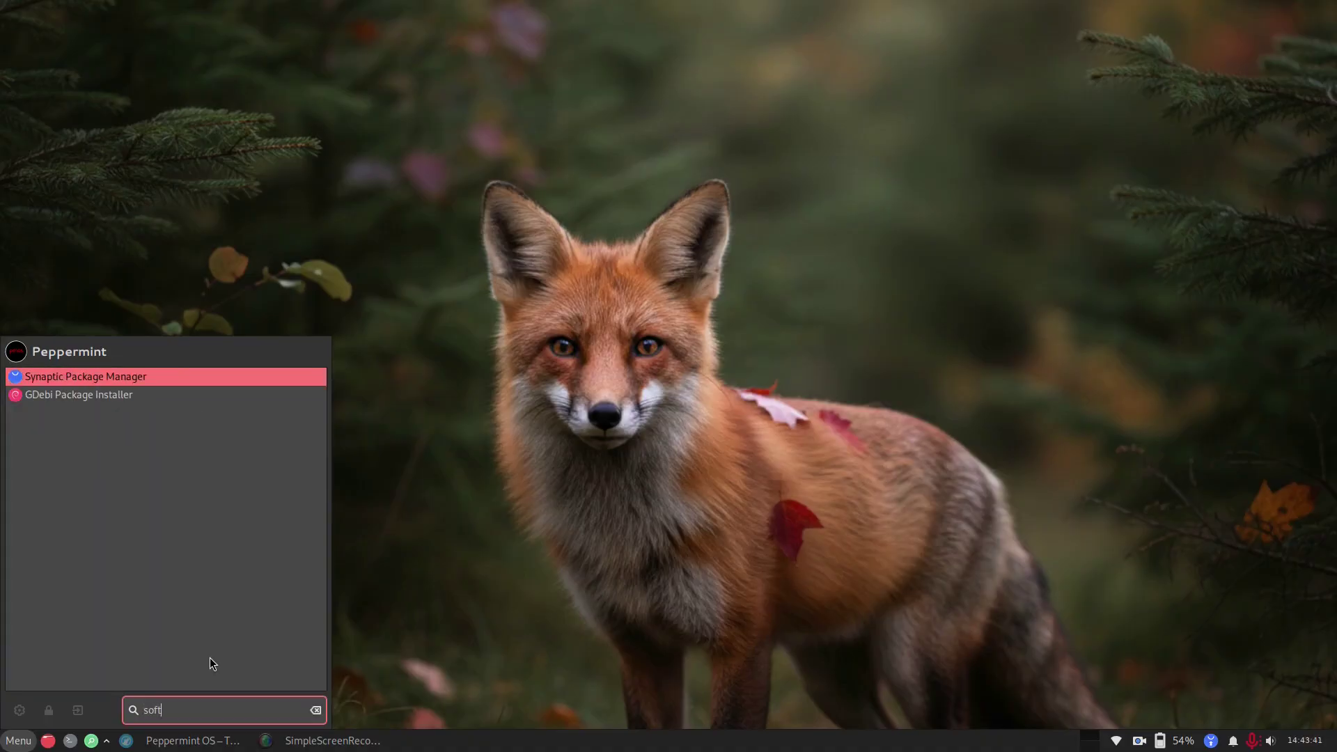
pyautogui.press('BackSpace')
pyautogui.press('BackSpace')
pyautogui.press('BackSpace')
pyautogui.press('BackSpace')
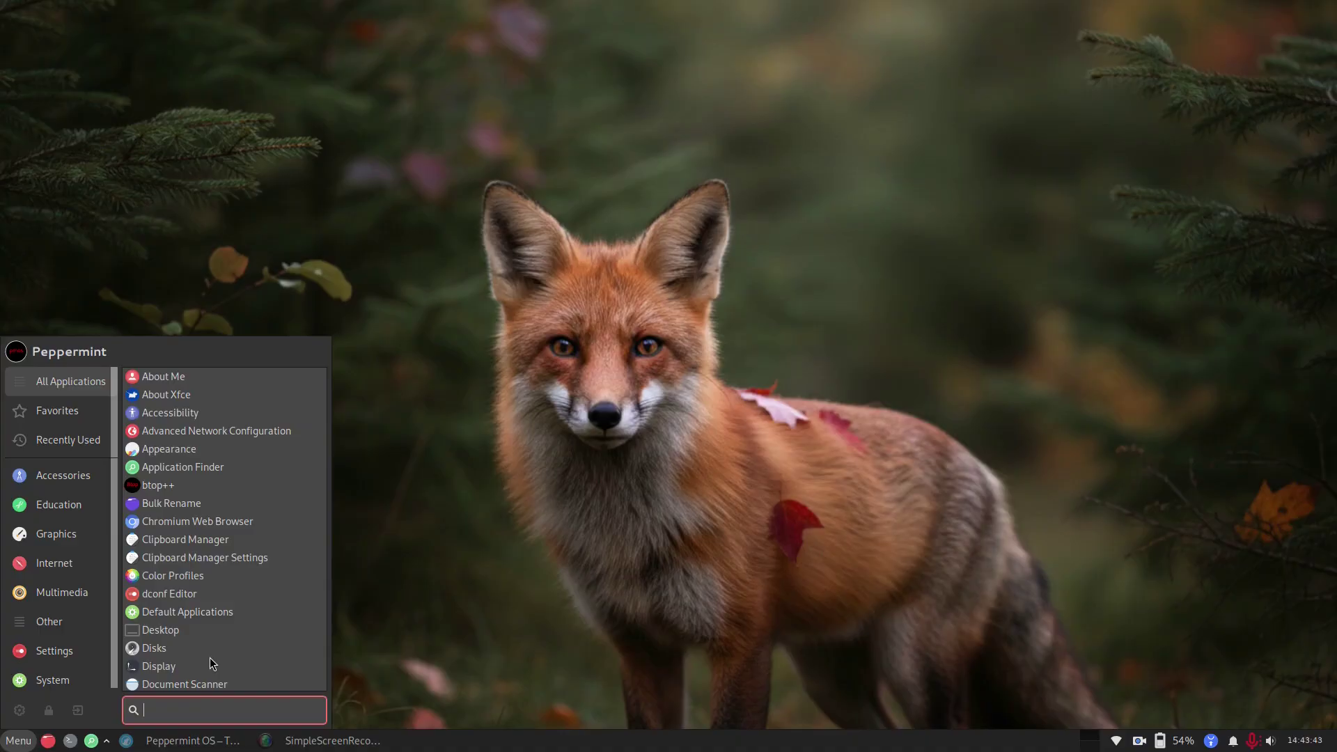
pyautogui.write('soft')
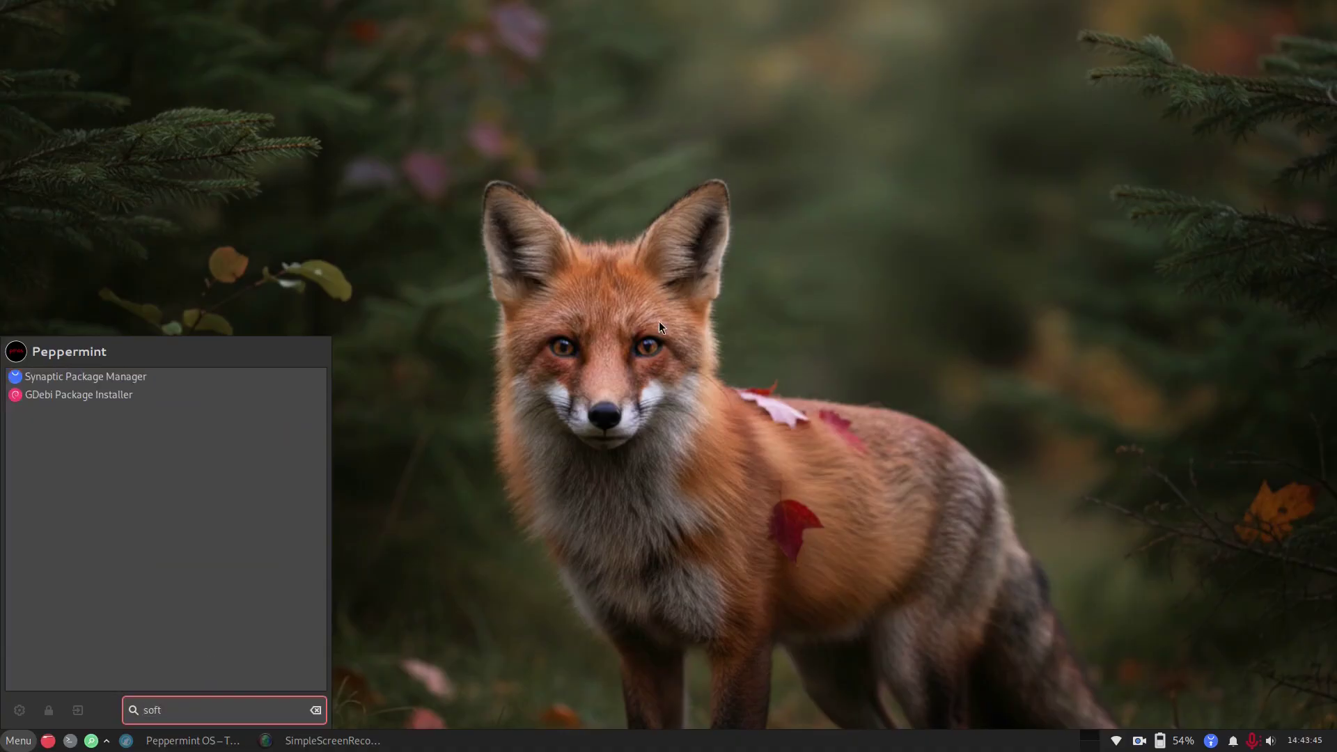
pyautogui.click(454, 474)
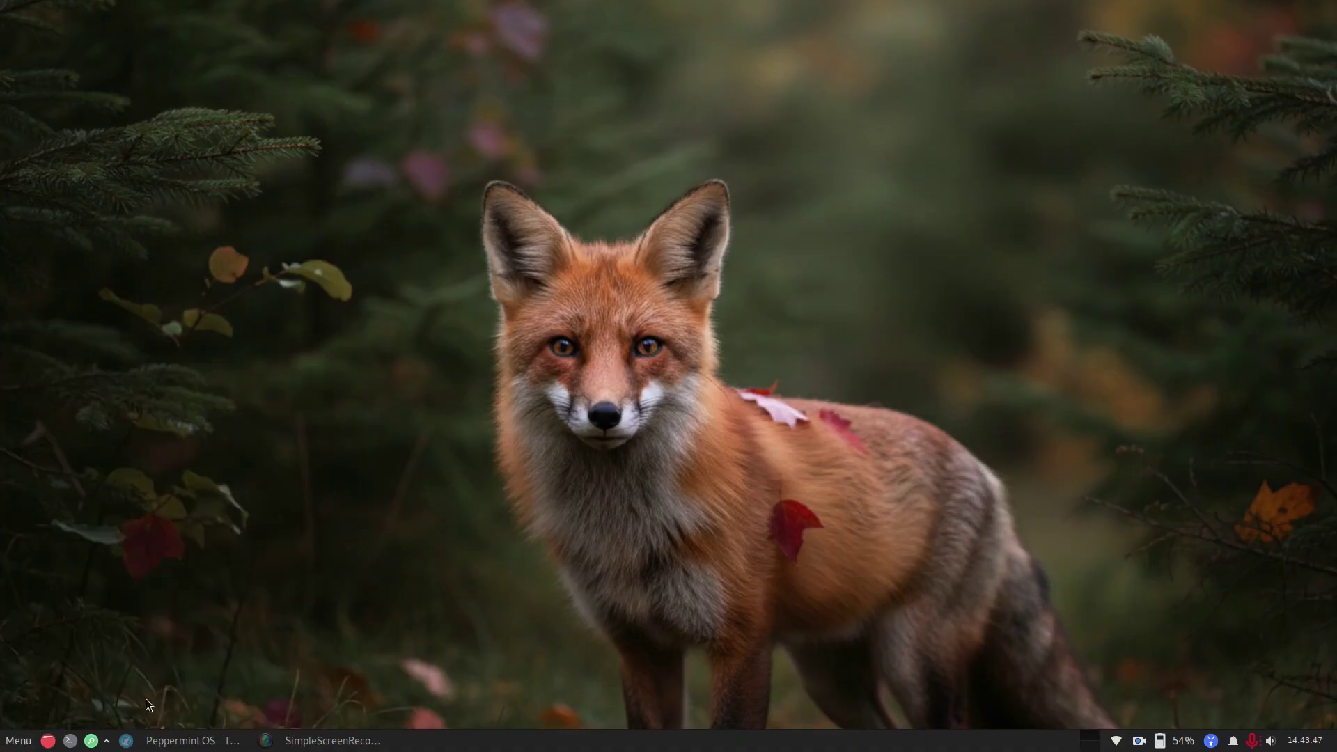
# - Open and close a terminal, then browse down the All Applications list in the menu
pyautogui.click(71, 741)
pyautogui.click(562, 11)
pyautogui.click(18, 741)
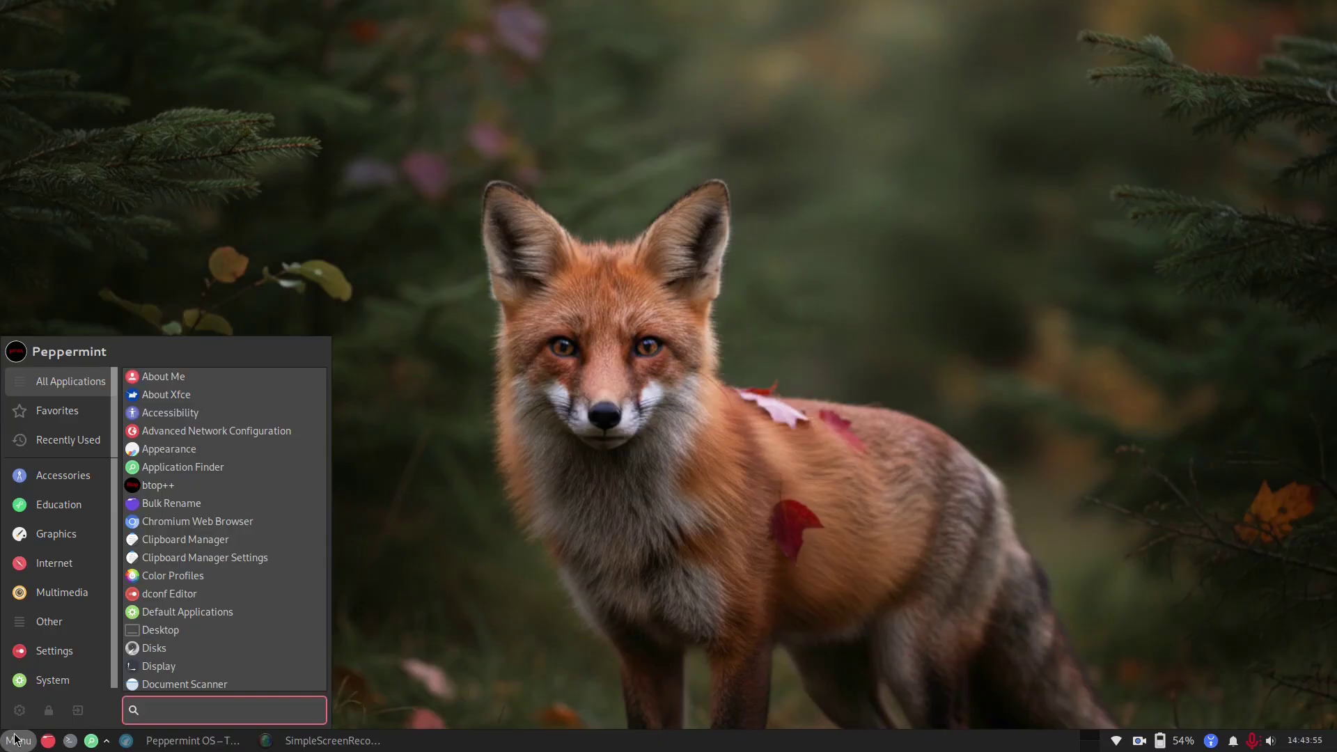
pyautogui.scroll(-6, 249, 539)
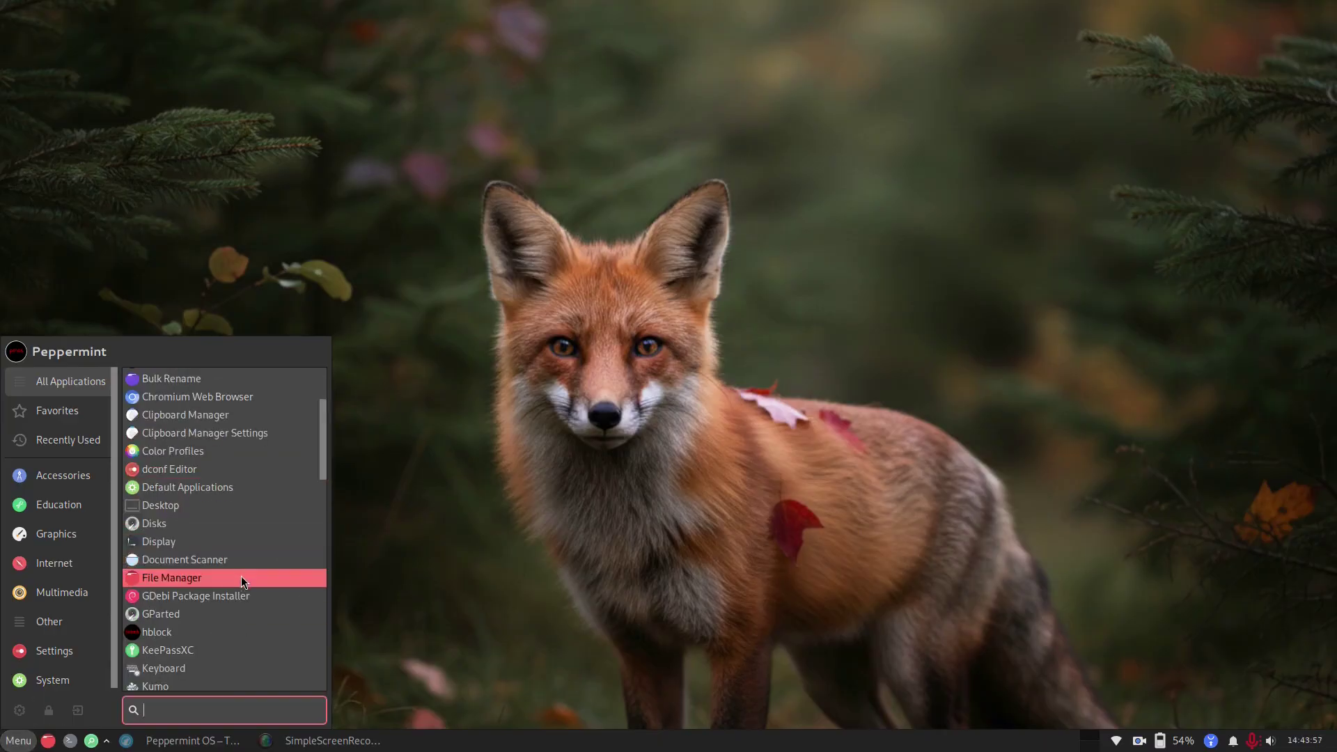
pyautogui.scroll(-5, 235, 616)
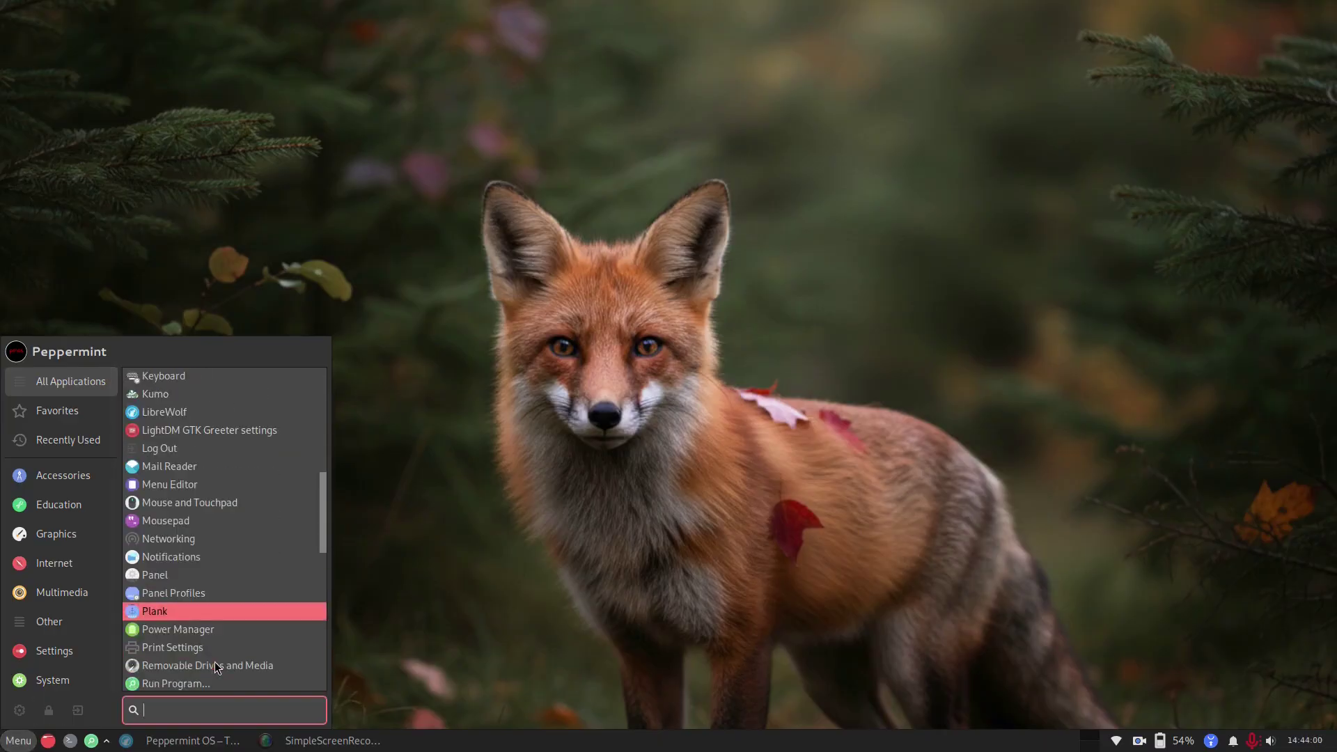
# - Run gnome-software from the terminal and move the Software window up and left
pyautogui.click(534, 593)
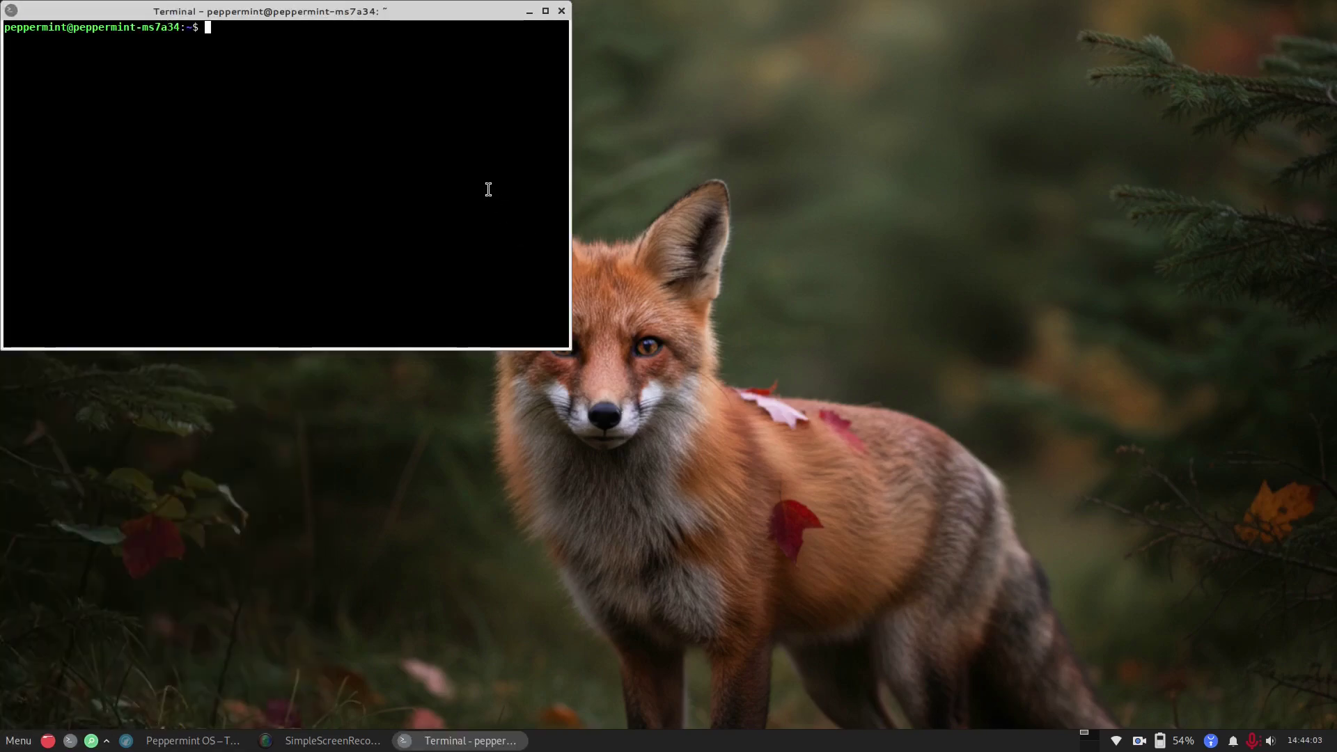
pyautogui.write('nome-softw')
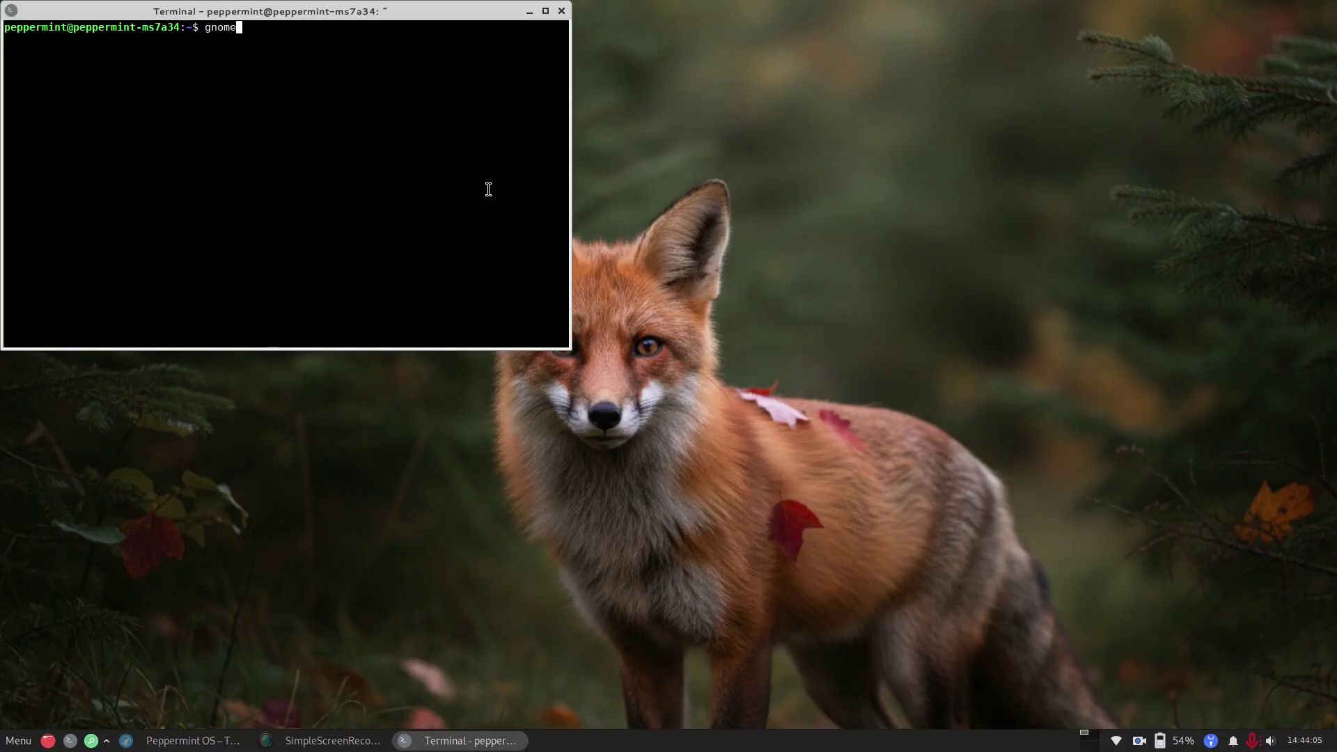
pyautogui.write('are')
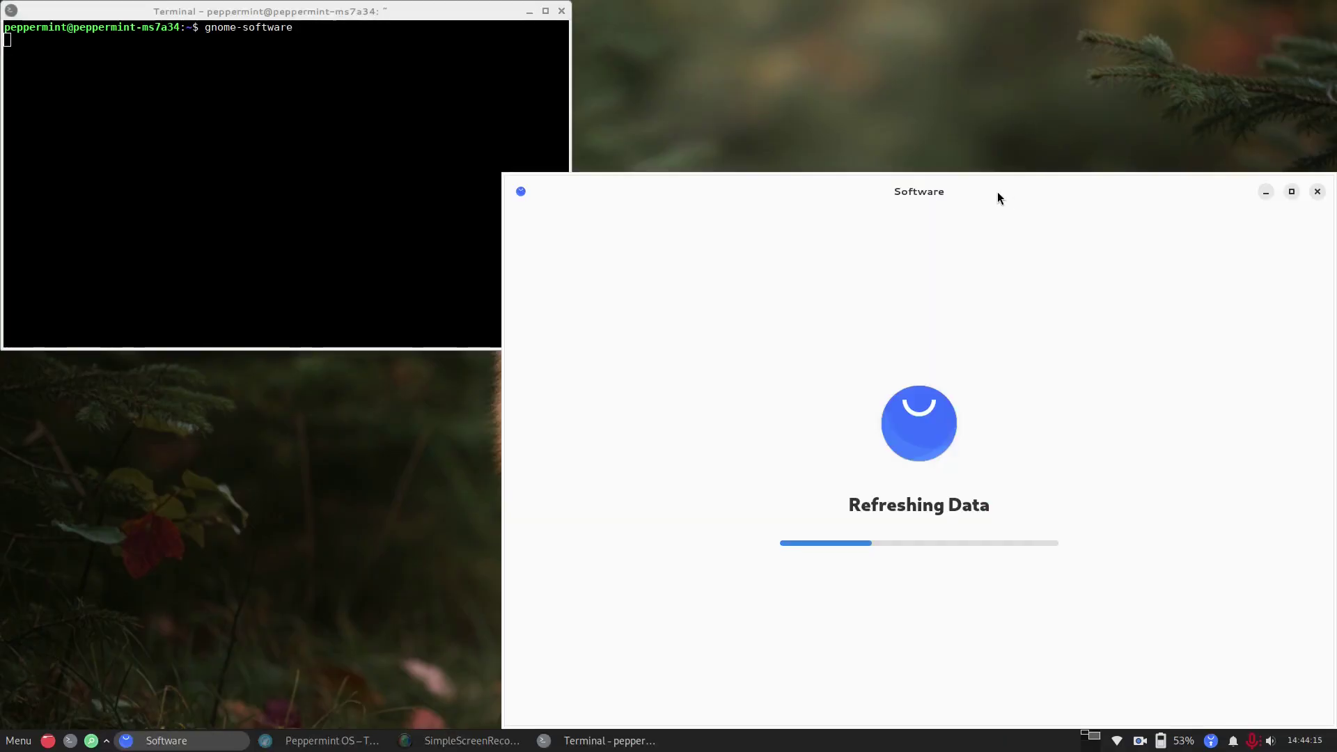
pyautogui.moveTo(998, 191); pyautogui.dragTo(933, 138)
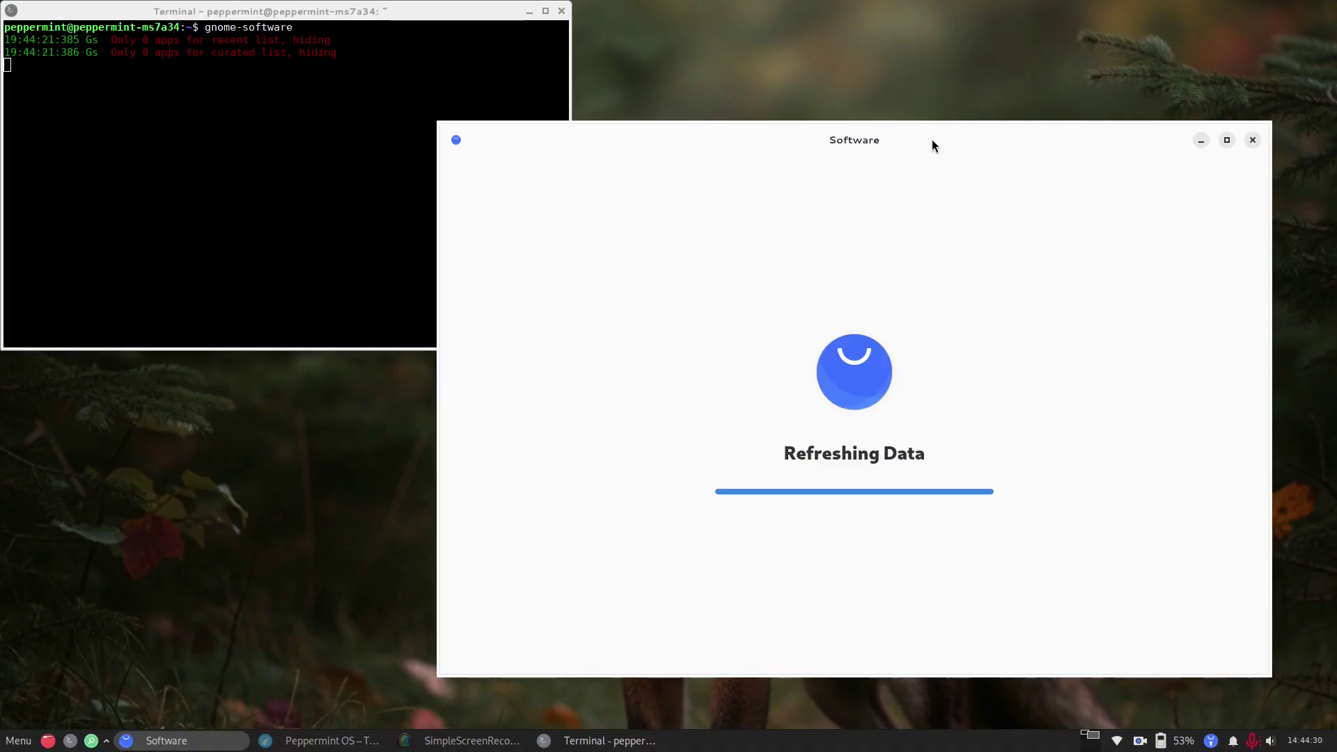
# - View the Software Repositories list from the ⋮ menu, then close it
pyautogui.click(1173, 140)
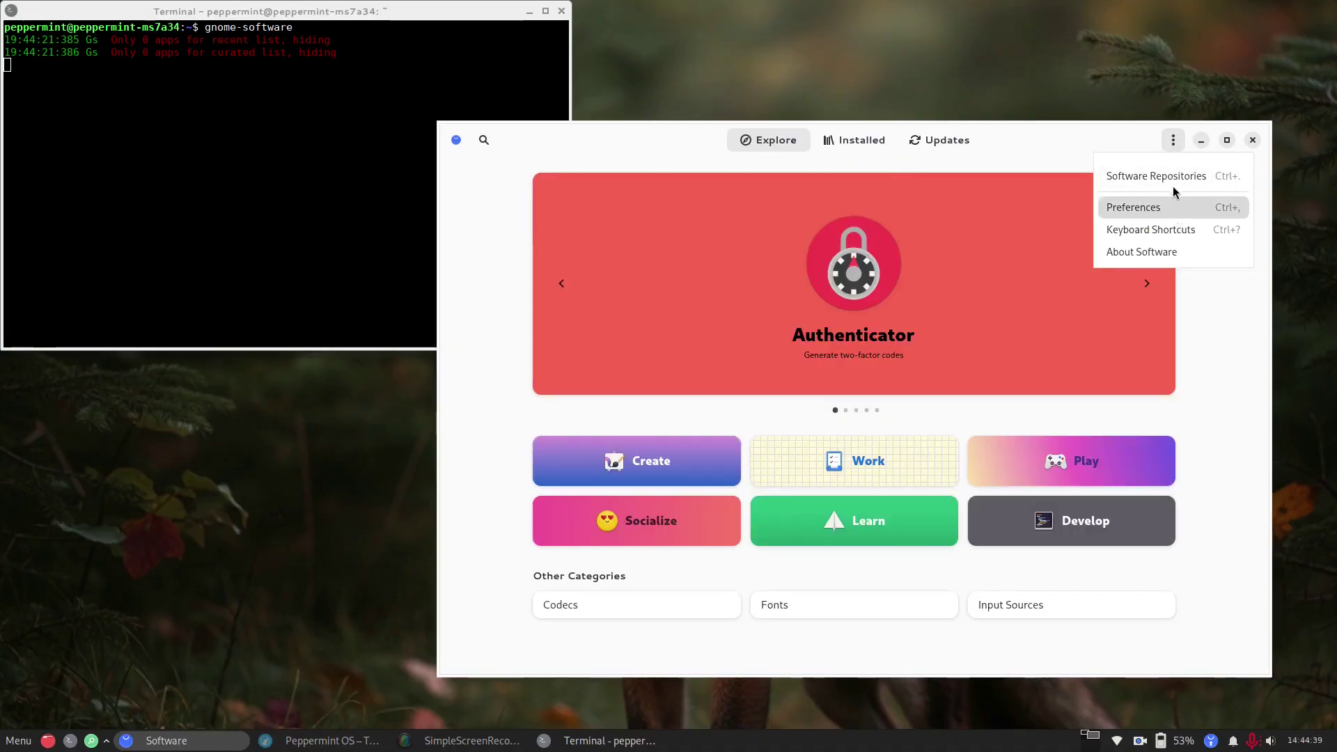
pyautogui.click(1176, 172)
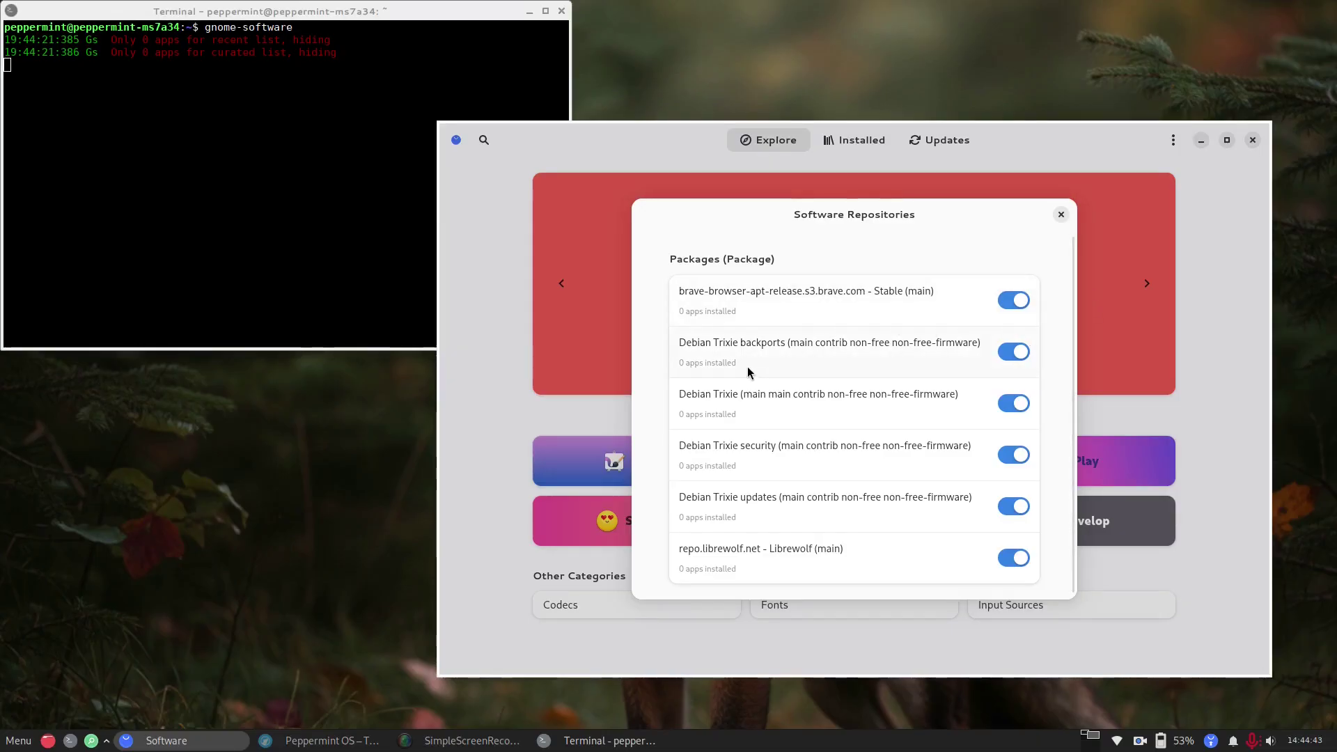
pyautogui.scroll(-1, 825, 490)
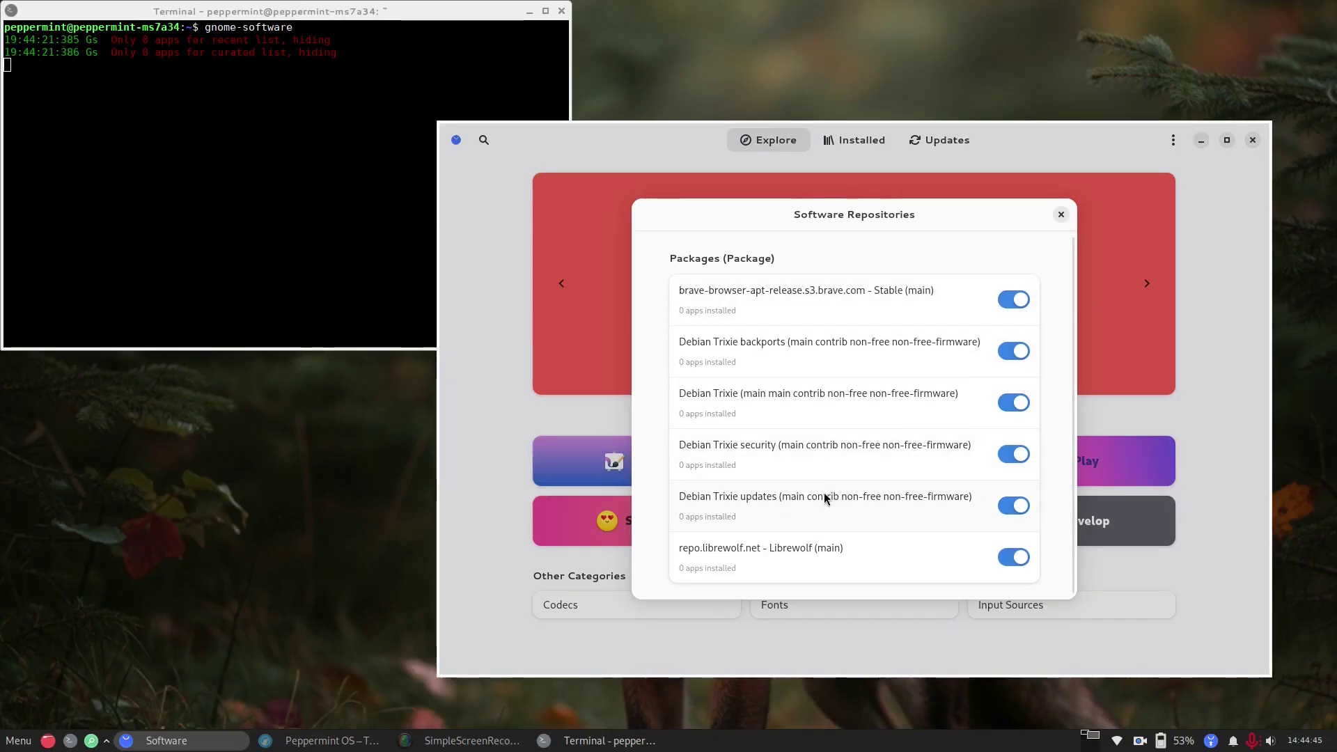
pyautogui.click(1060, 215)
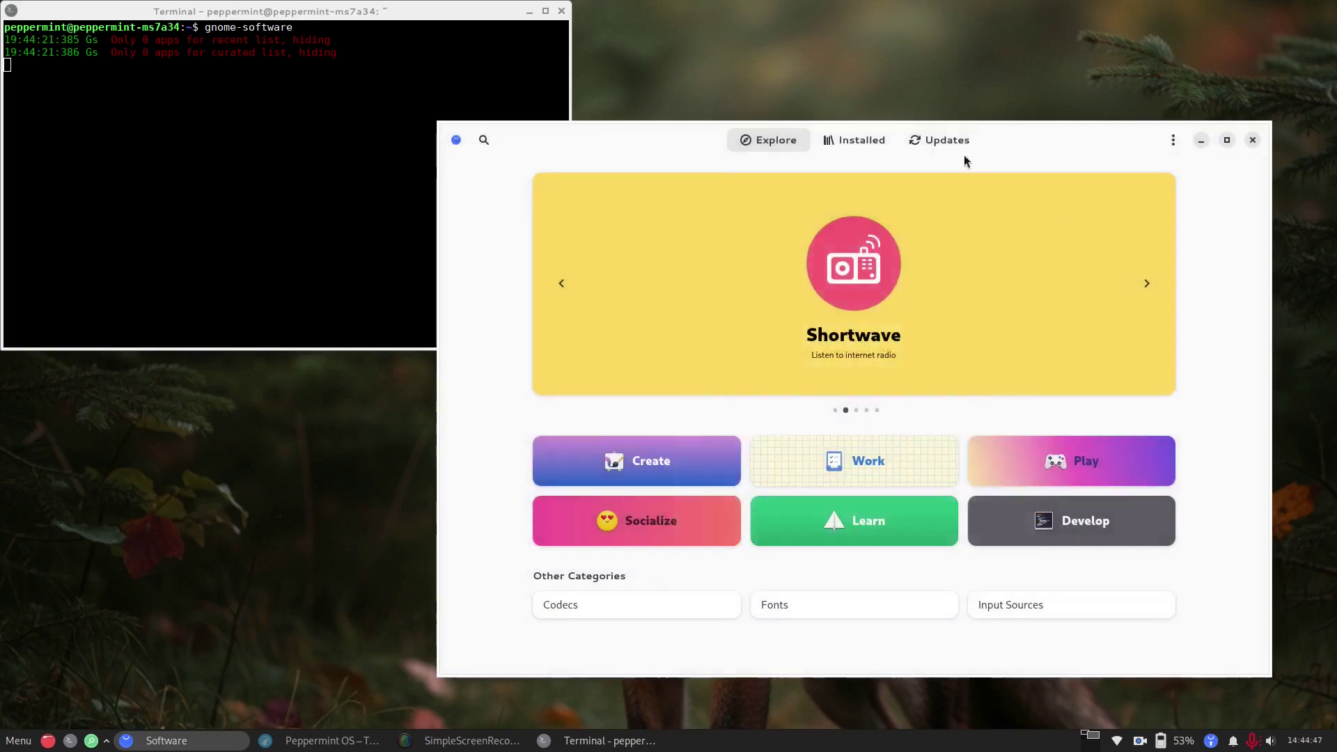
# - Search 'audacity', check its details and installation source, then go back and close Software
pyautogui.click(484, 140)
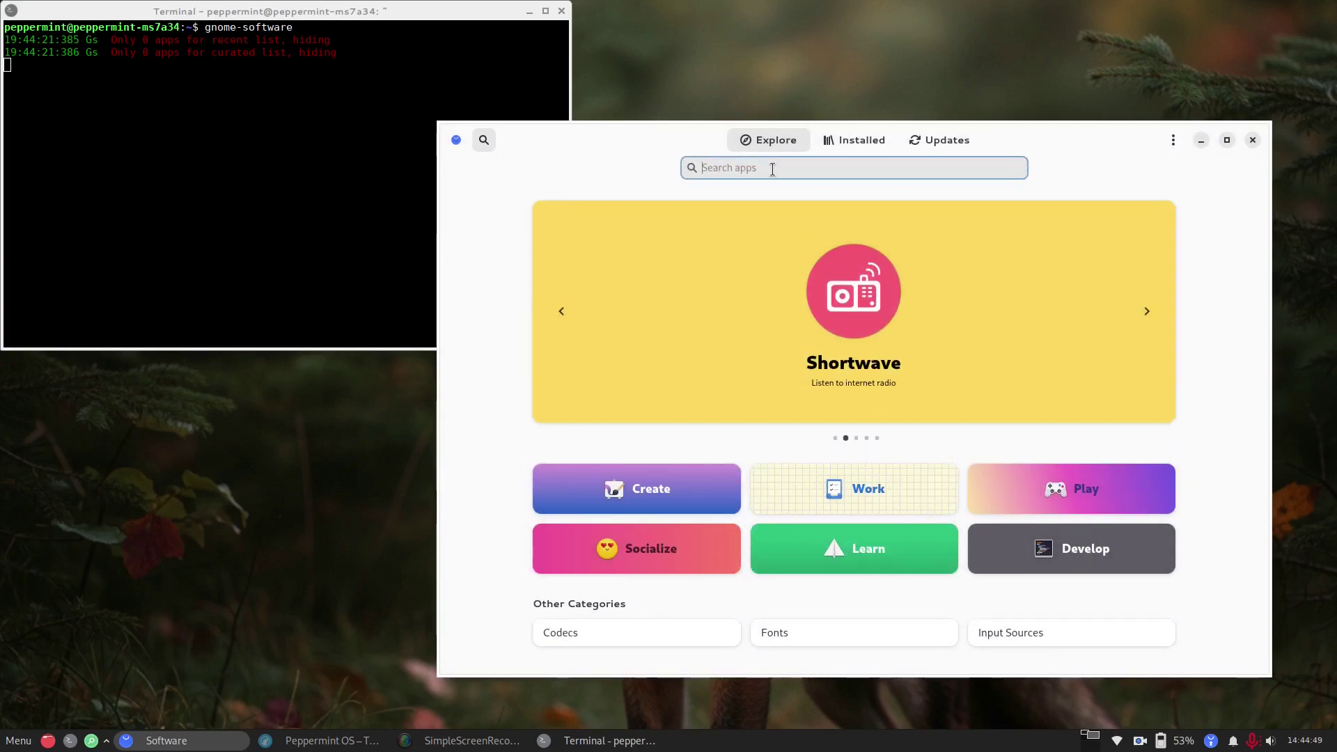
pyautogui.write('audacity')
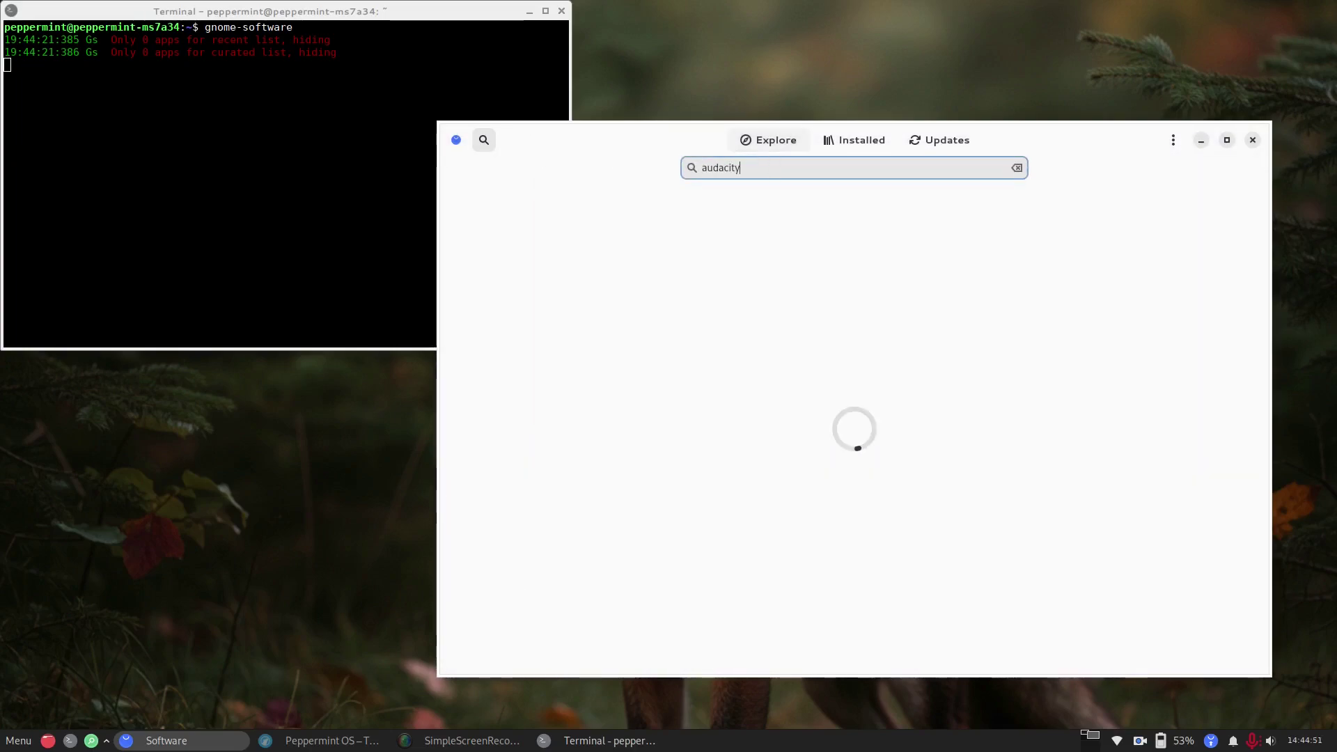
pyautogui.click(758, 233)
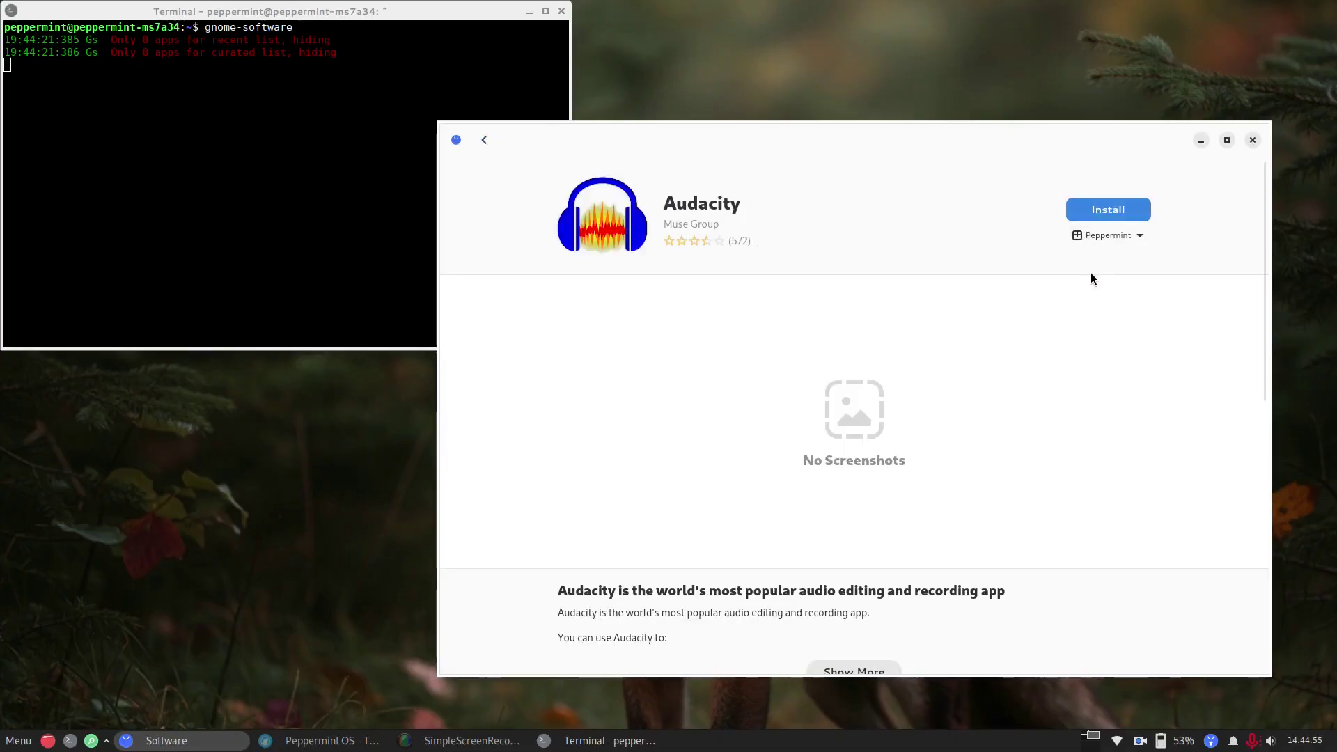
pyautogui.click(1135, 237)
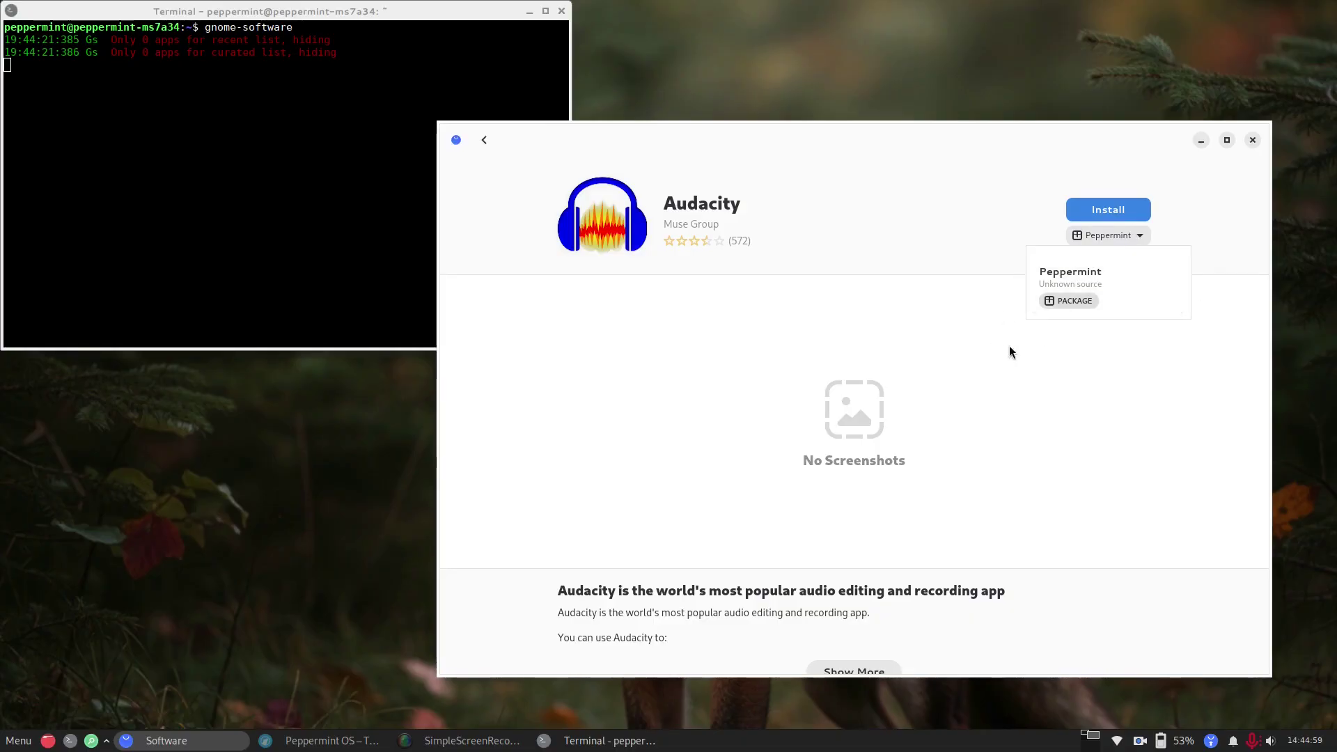
pyautogui.click(1058, 299)
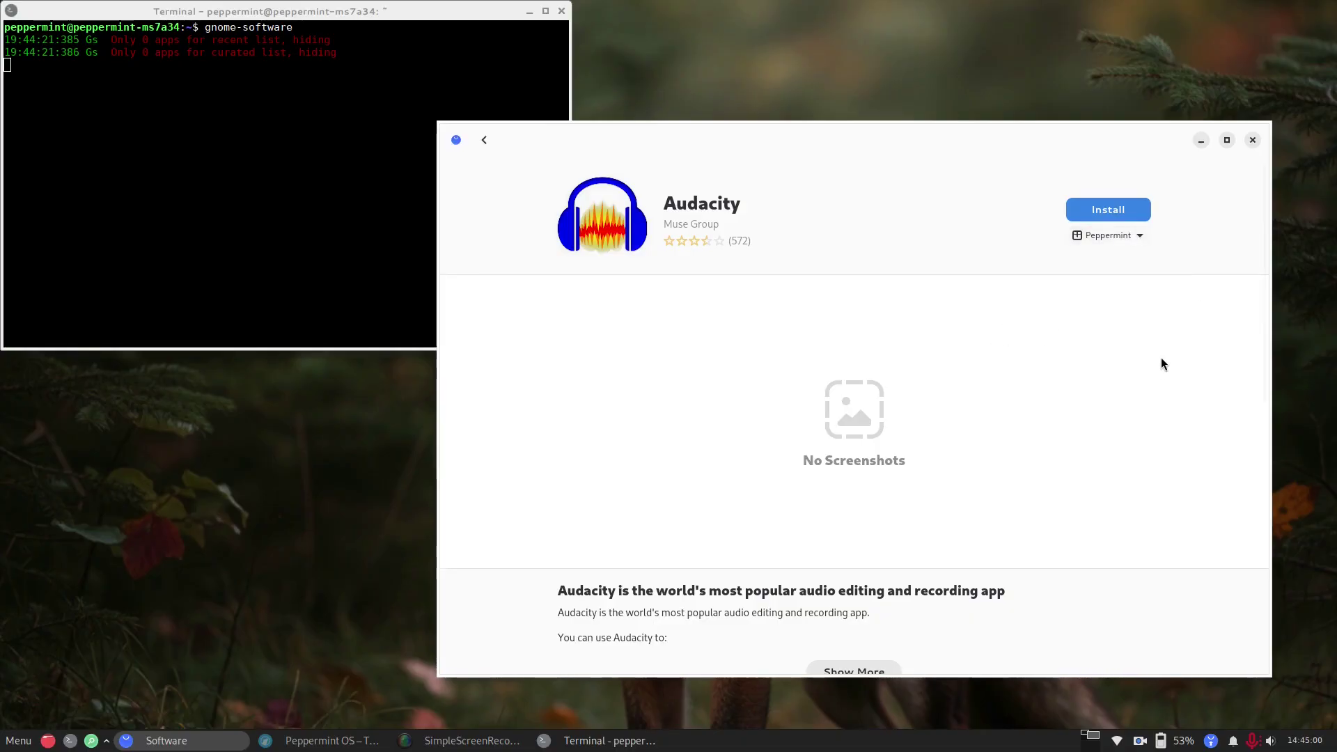
pyautogui.click(489, 148)
pyautogui.click(1251, 142)
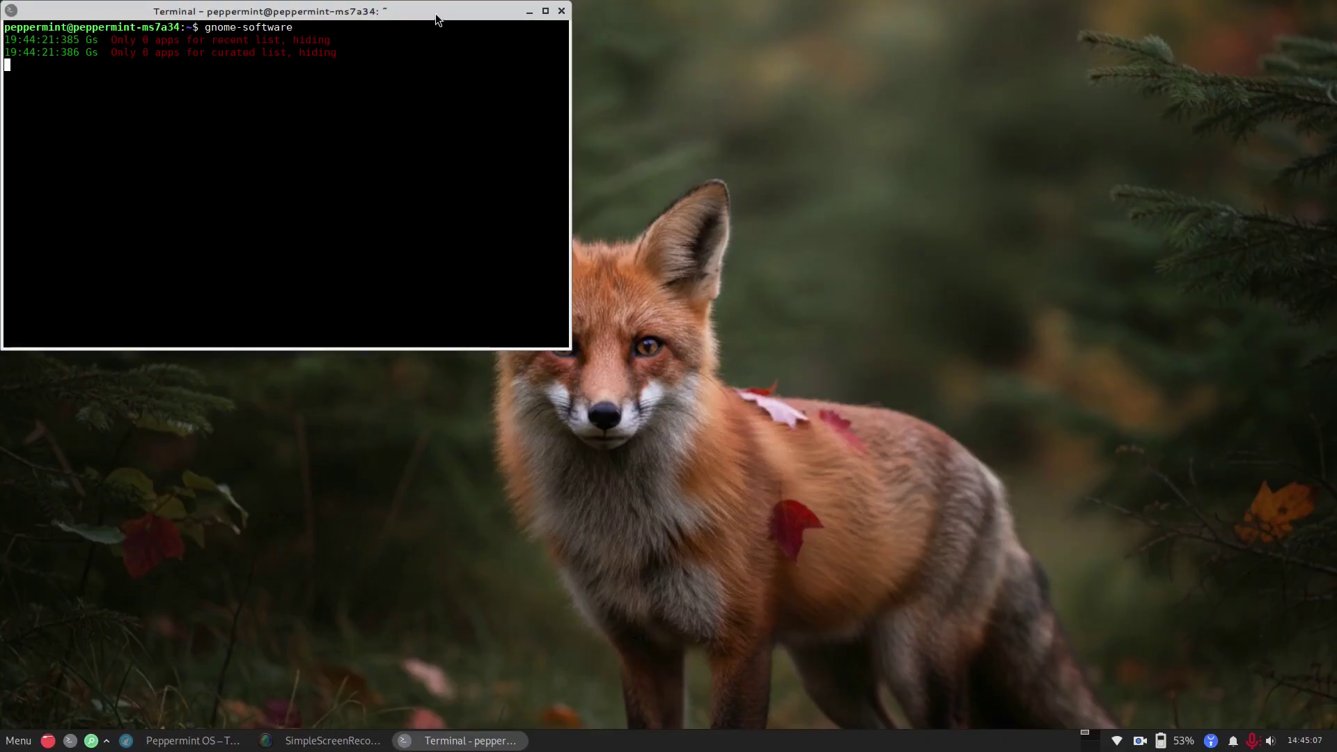
# - Close the terminal window, confirming the close despite its running process
pyautogui.moveTo(435, 14); pyautogui.dragTo(745, 86)
pyautogui.click(870, 82)
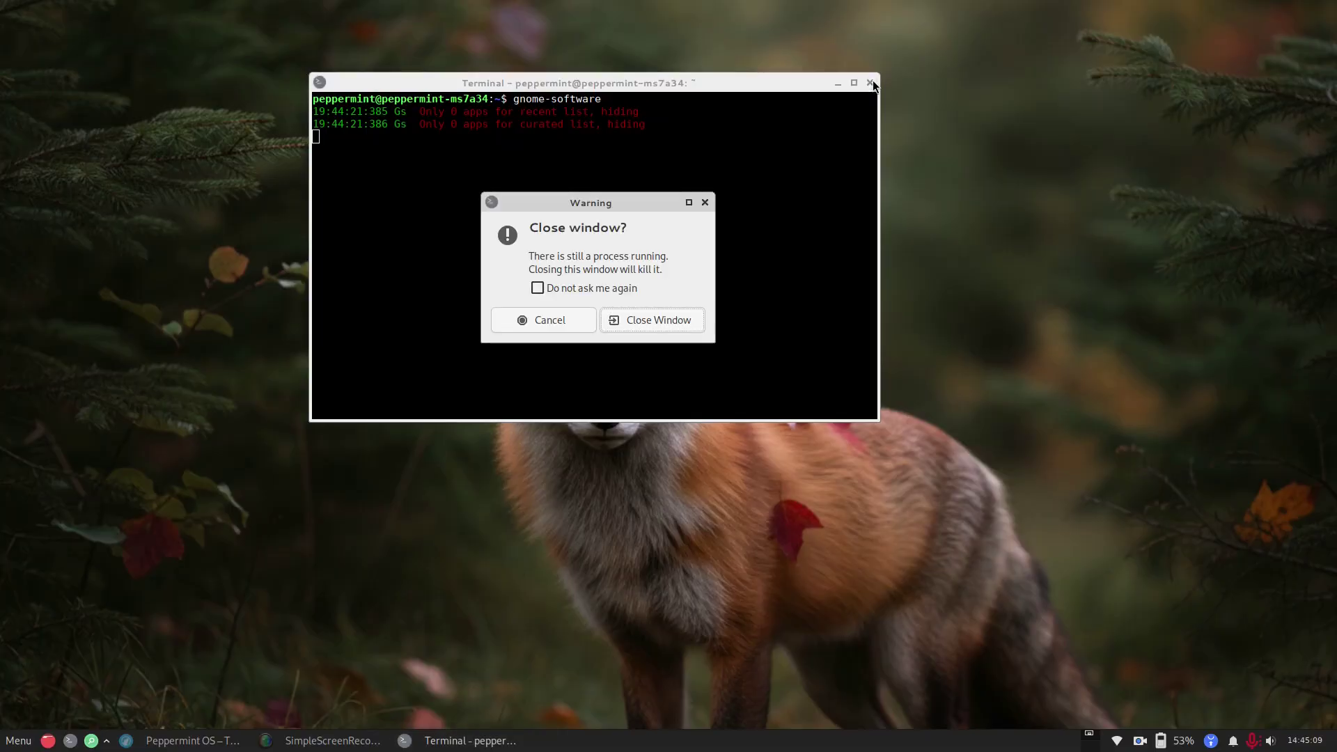
pyautogui.click(681, 324)
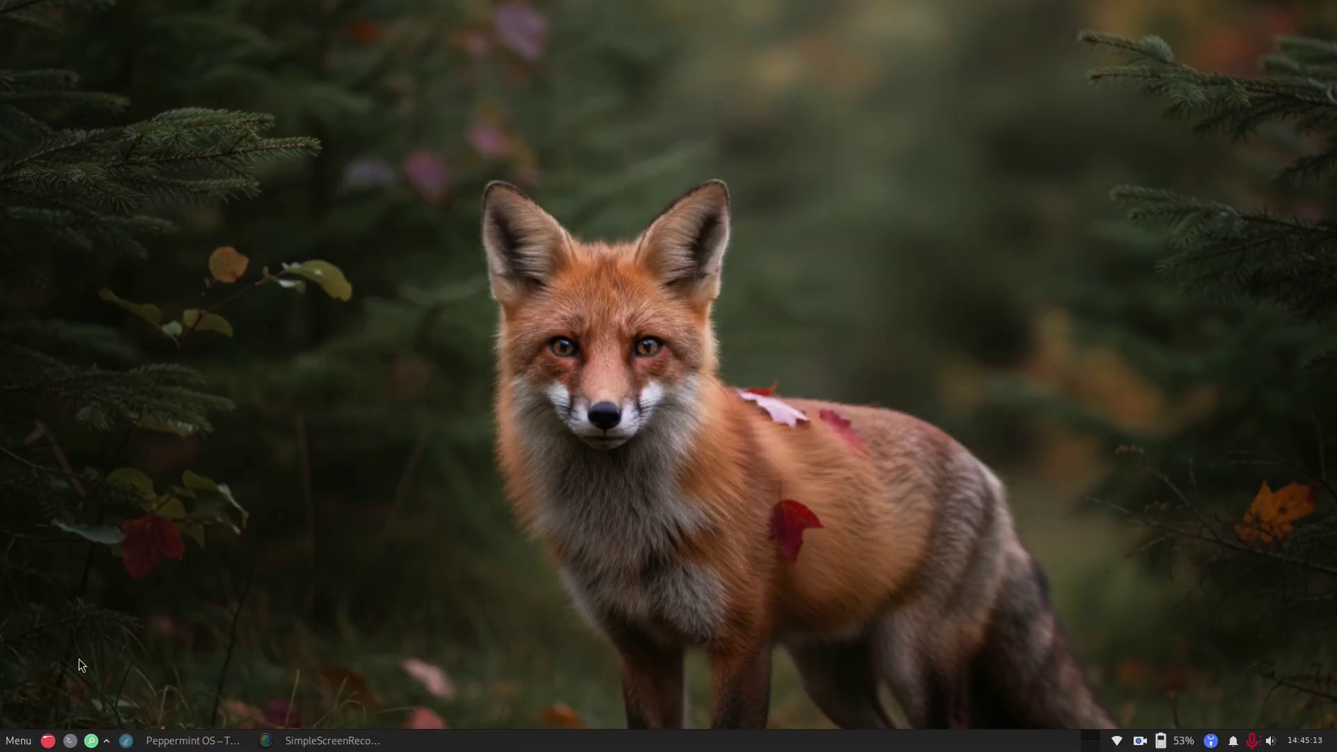
# - Launch the Switched To Linux web app from the menu's Education category
pyautogui.click(21, 742)
pyautogui.click(76, 476)
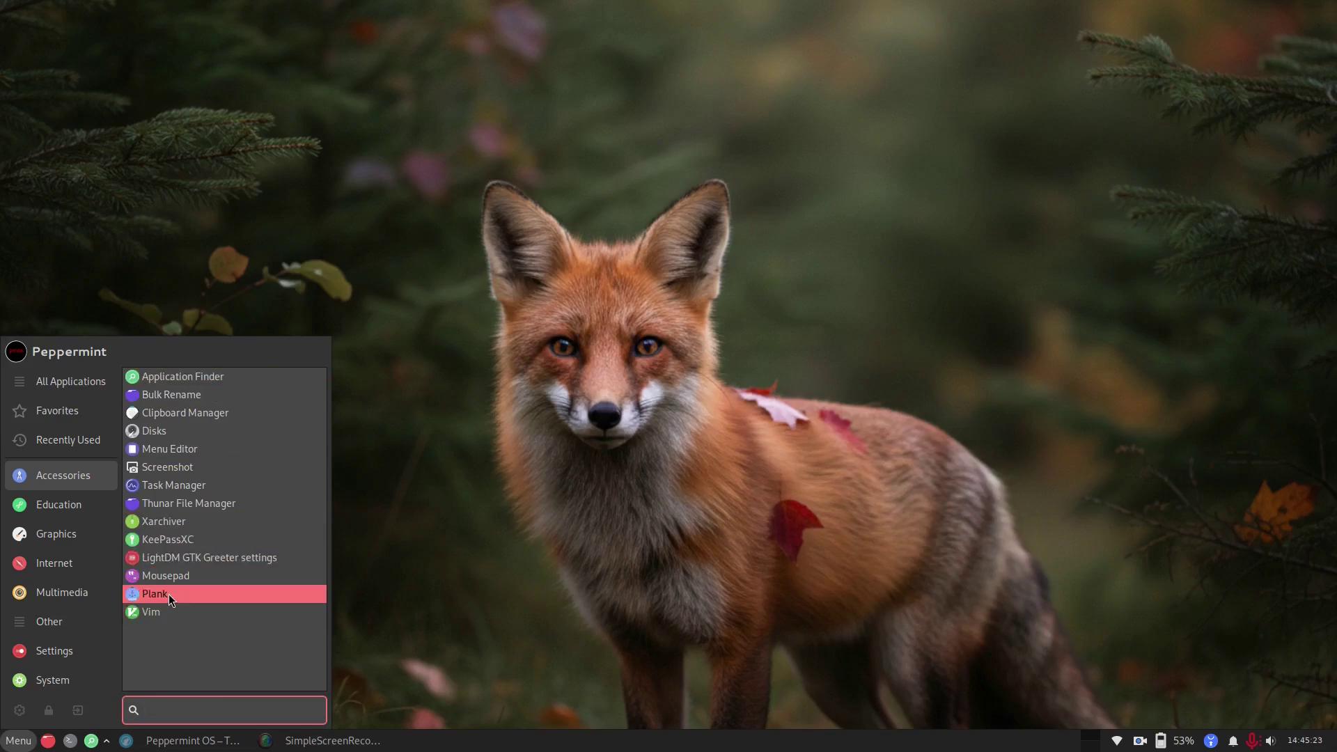
pyautogui.click(56, 505)
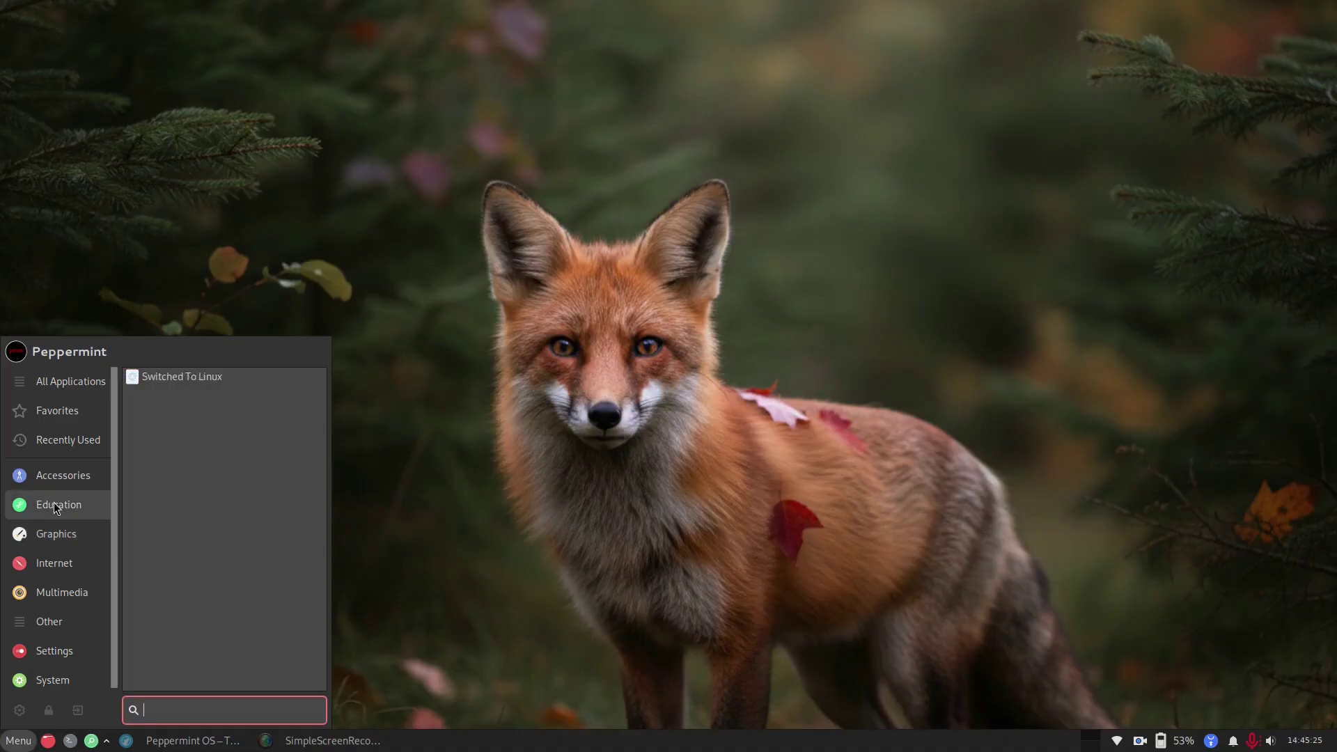
pyautogui.click(50, 536)
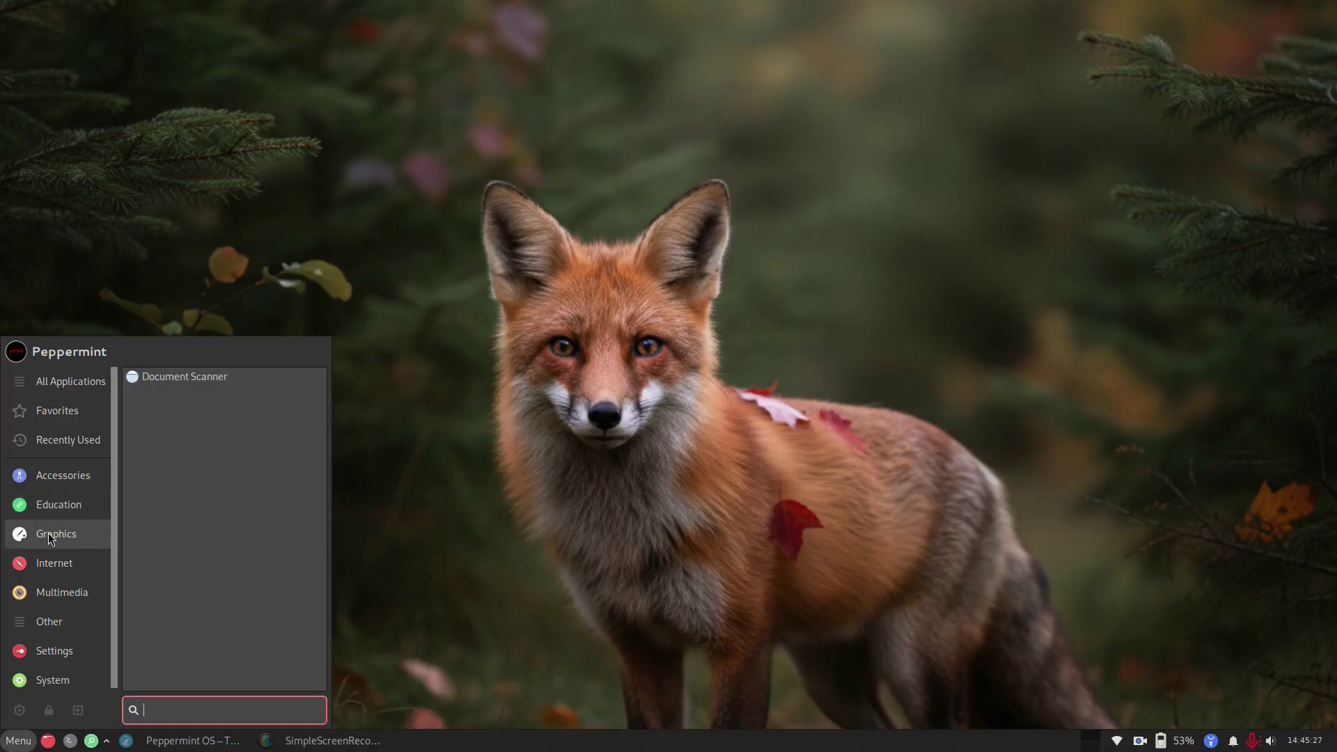
pyautogui.click(69, 509)
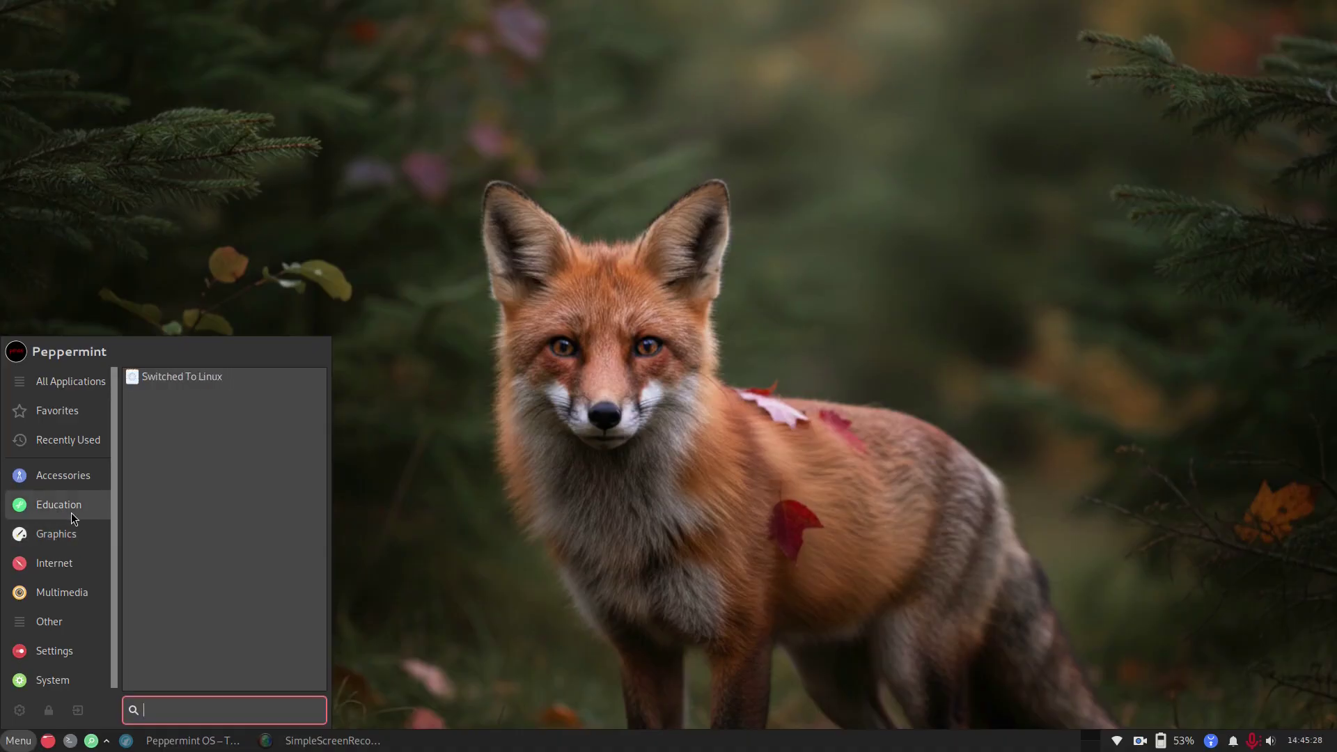
pyautogui.click(195, 378)
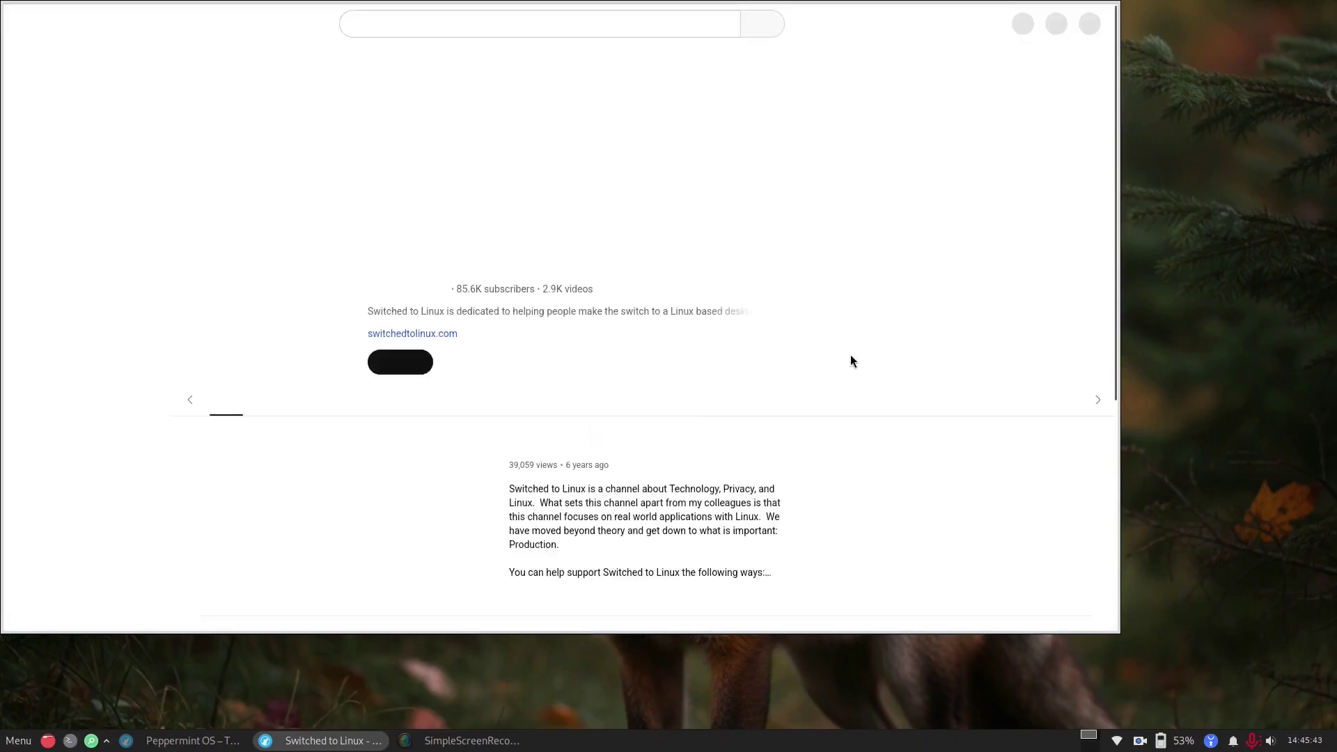
# - Scroll the loaded Switched to Linux channel page briefly, then close the web app window
pyautogui.scroll(-5, 926, 424)
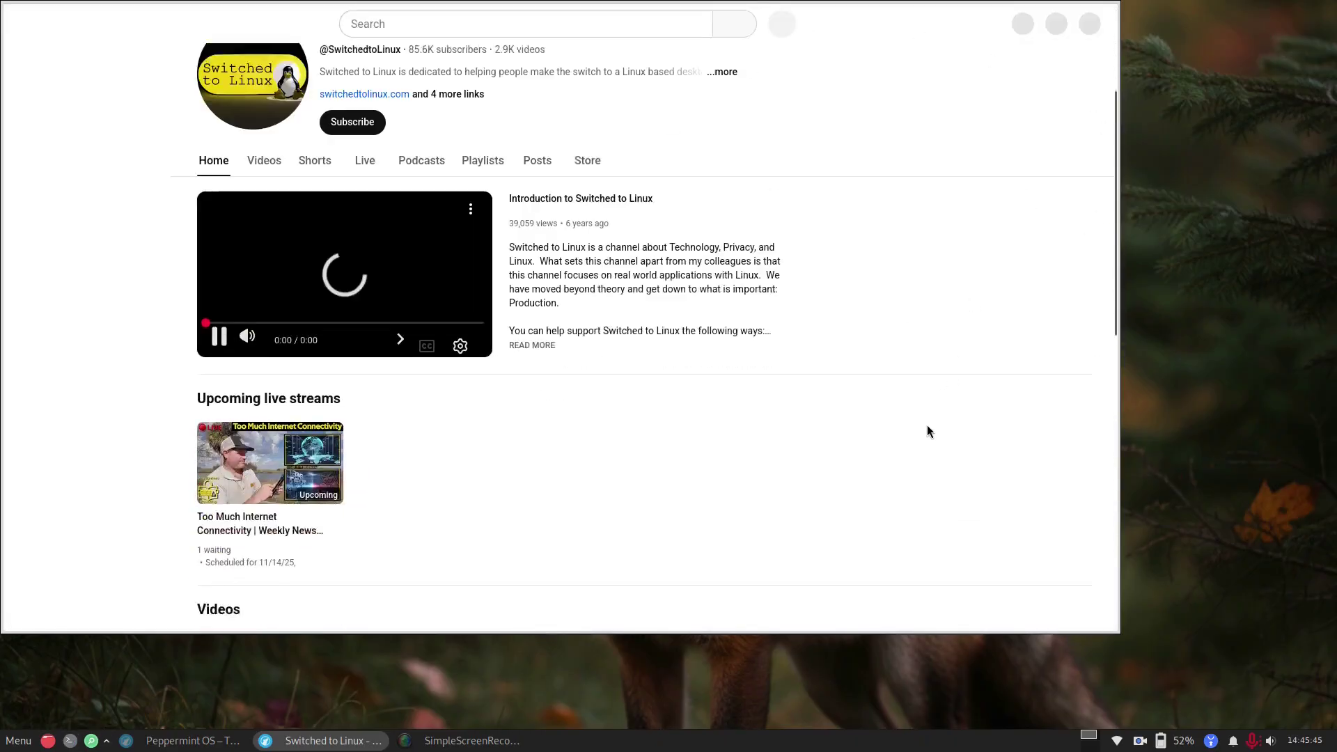
pyautogui.scroll(4, 923, 436)
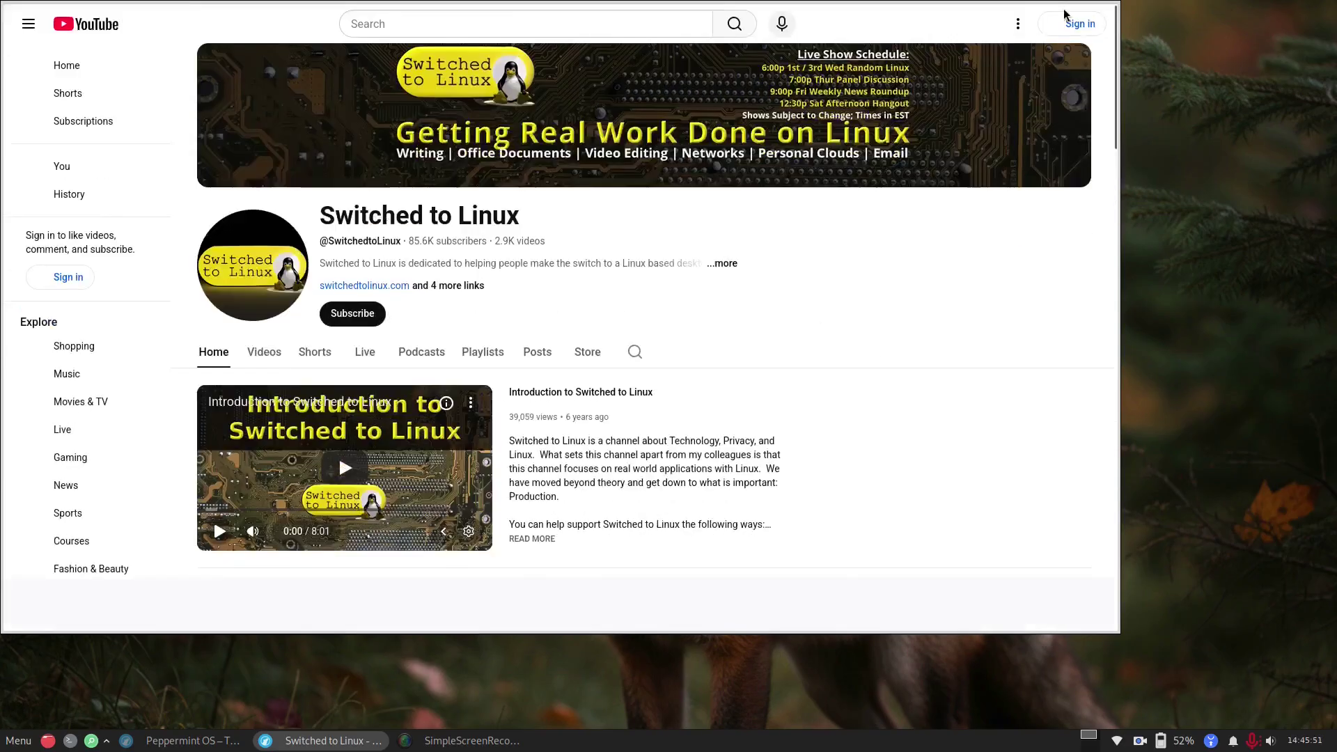
pyautogui.moveTo(1065, 10)
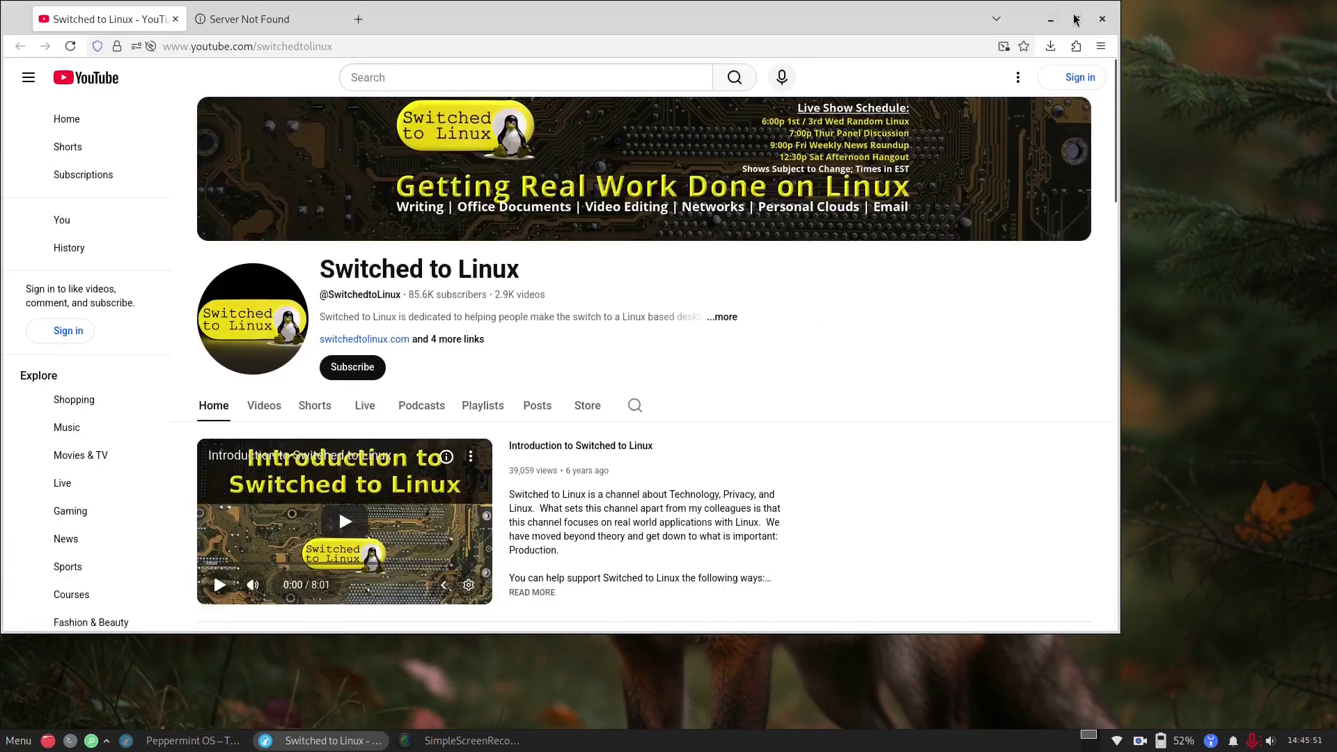
pyautogui.click(1105, 17)
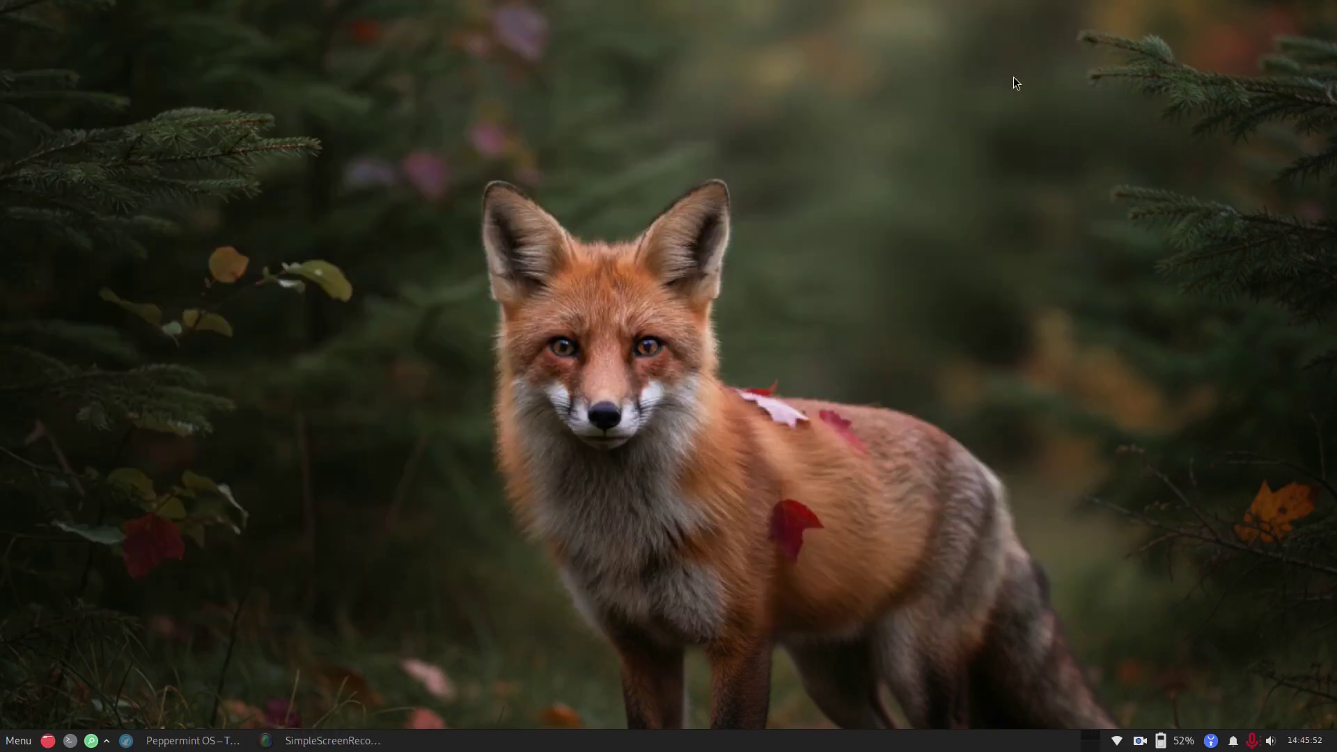
# - Launch Kumo and look over its new web app name, menu location and address fields
pyautogui.click(19, 740)
pyautogui.moveTo(51, 568)
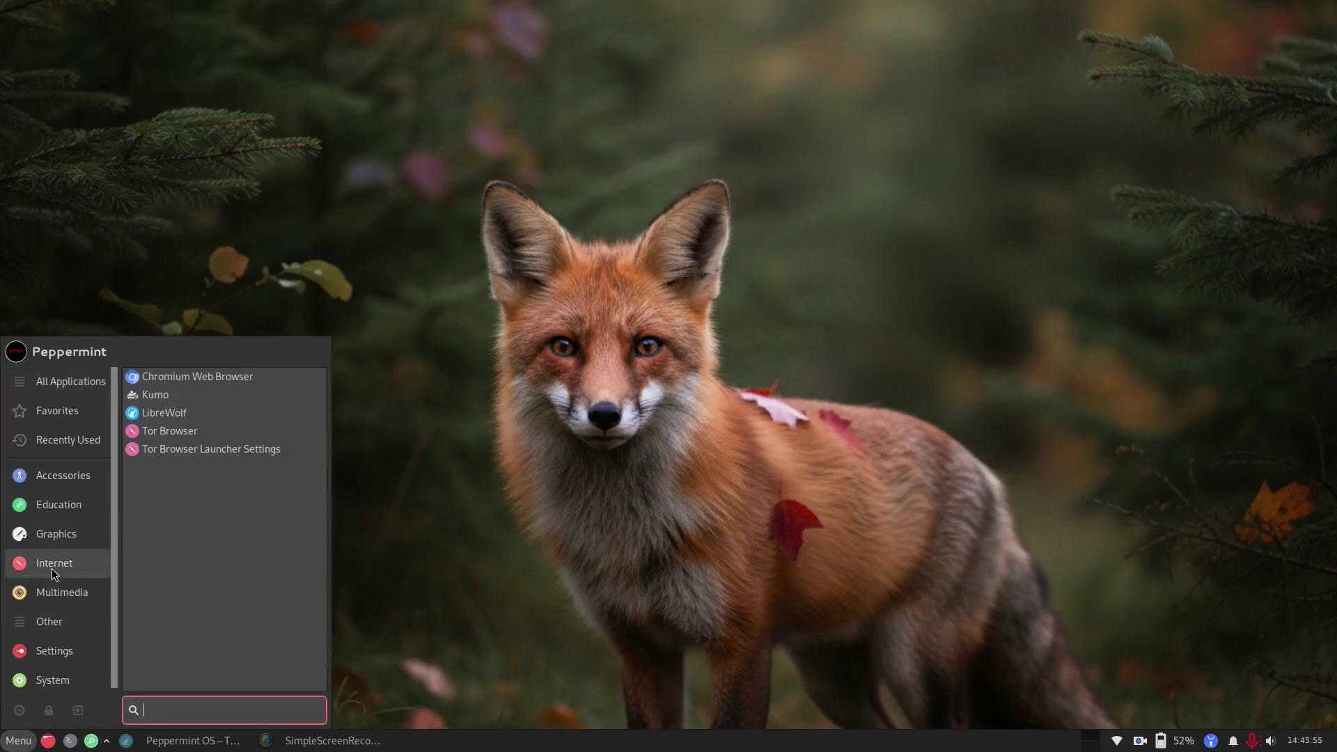
pyautogui.click(195, 395)
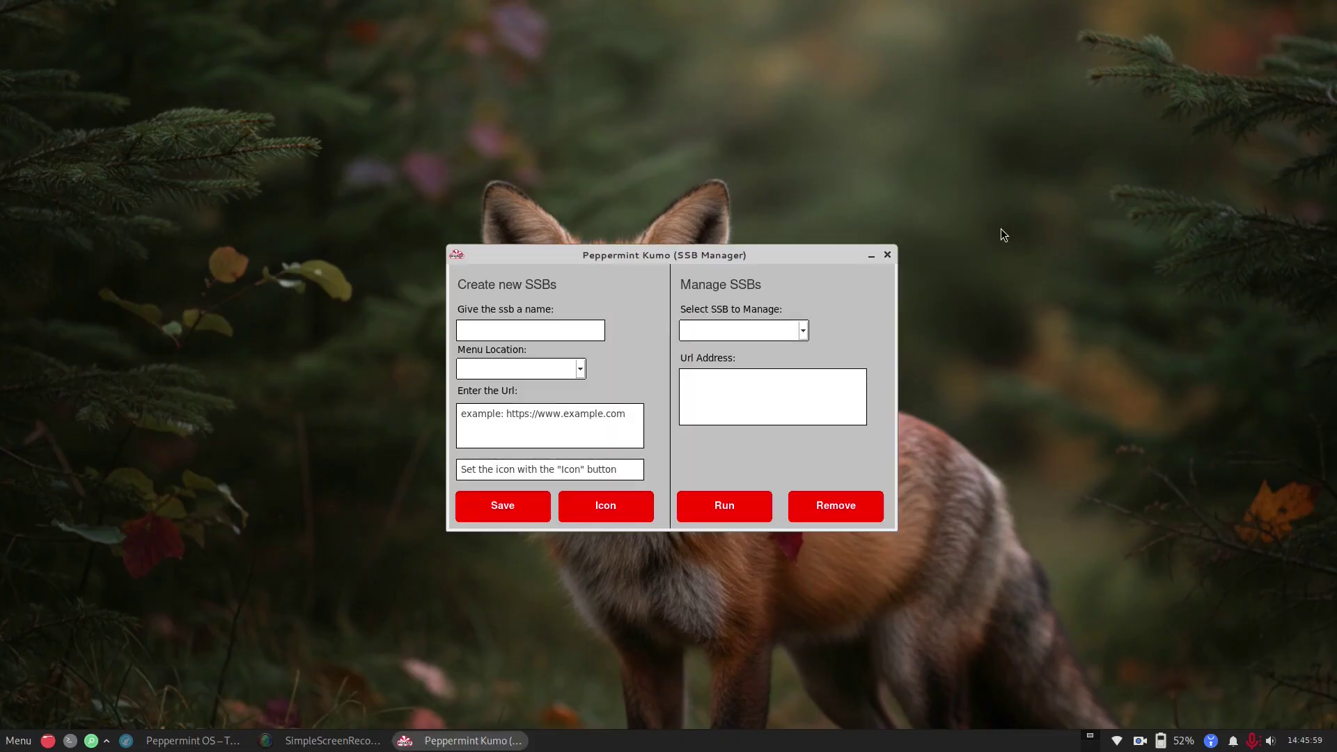
pyautogui.click(486, 328)
pyautogui.click(580, 368)
pyautogui.click(579, 368)
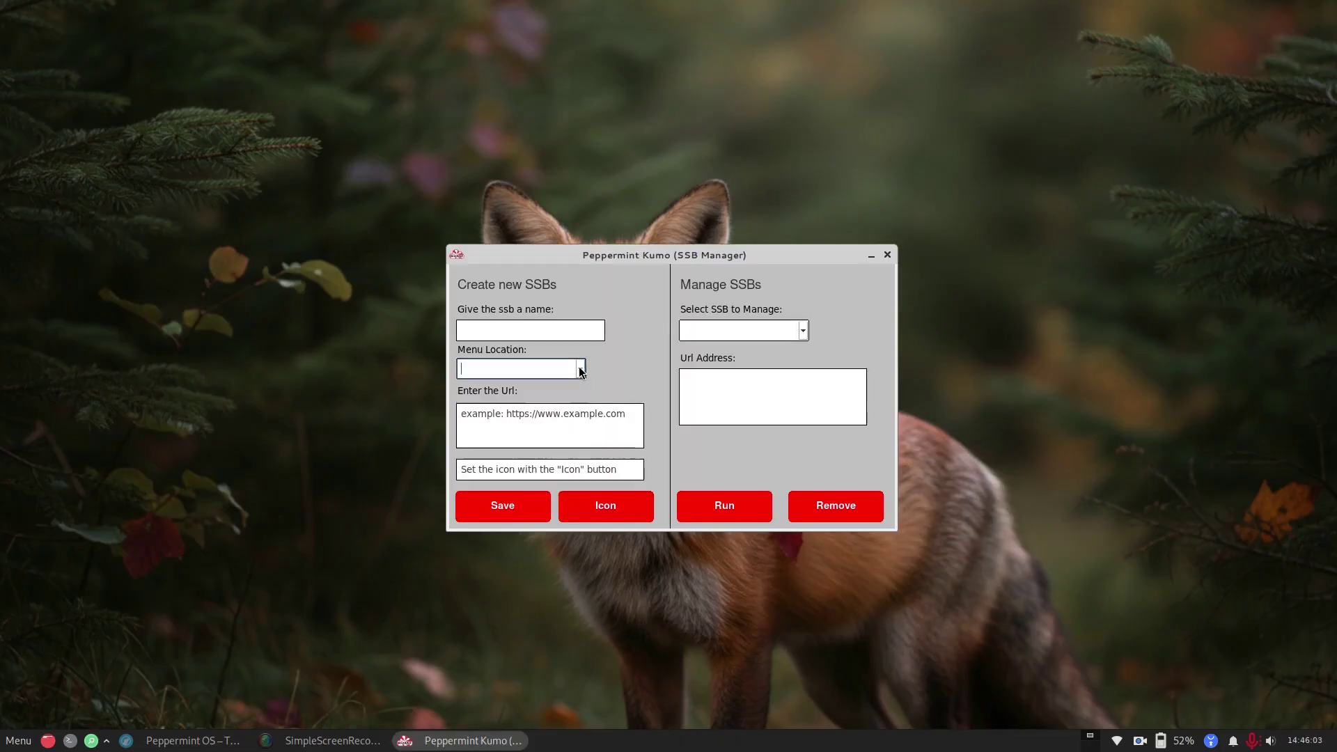
pyautogui.click(582, 416)
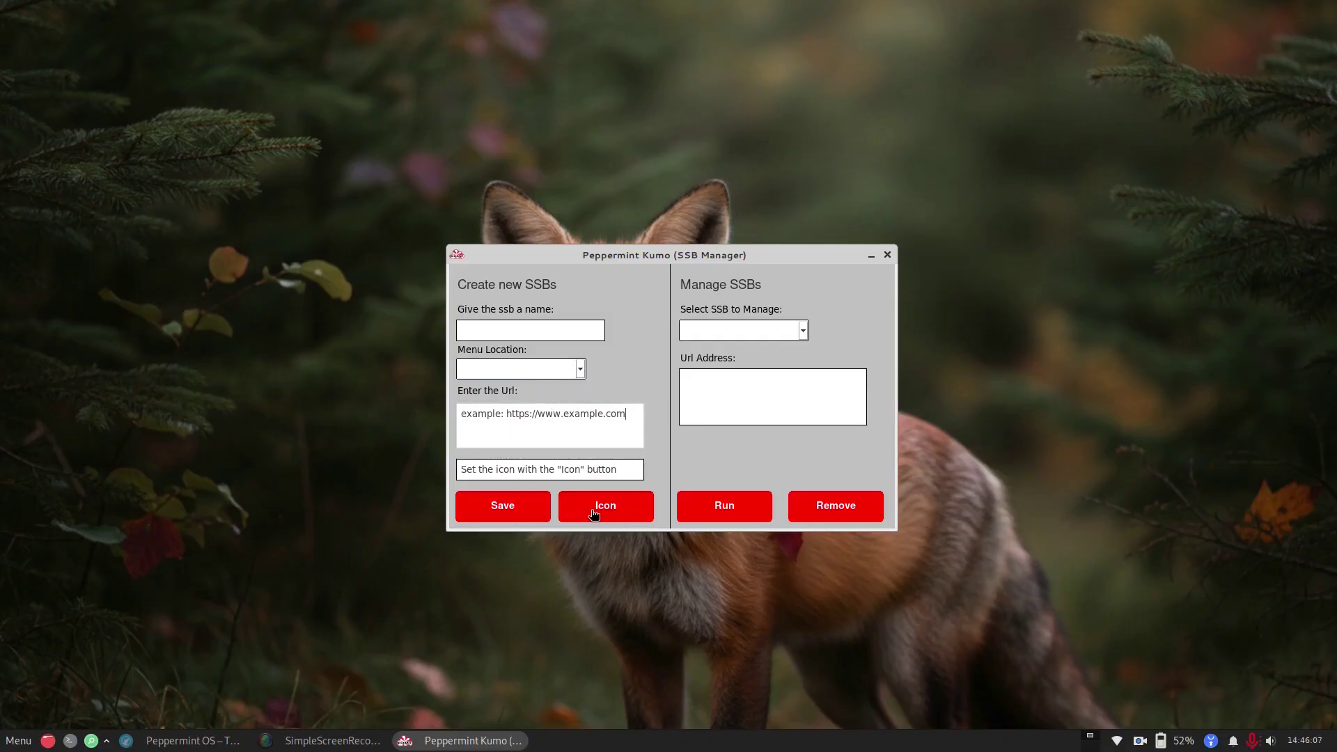
# - Select the Switched To Linux web app in the SSB dropdown and remove it
pyautogui.click(802, 331)
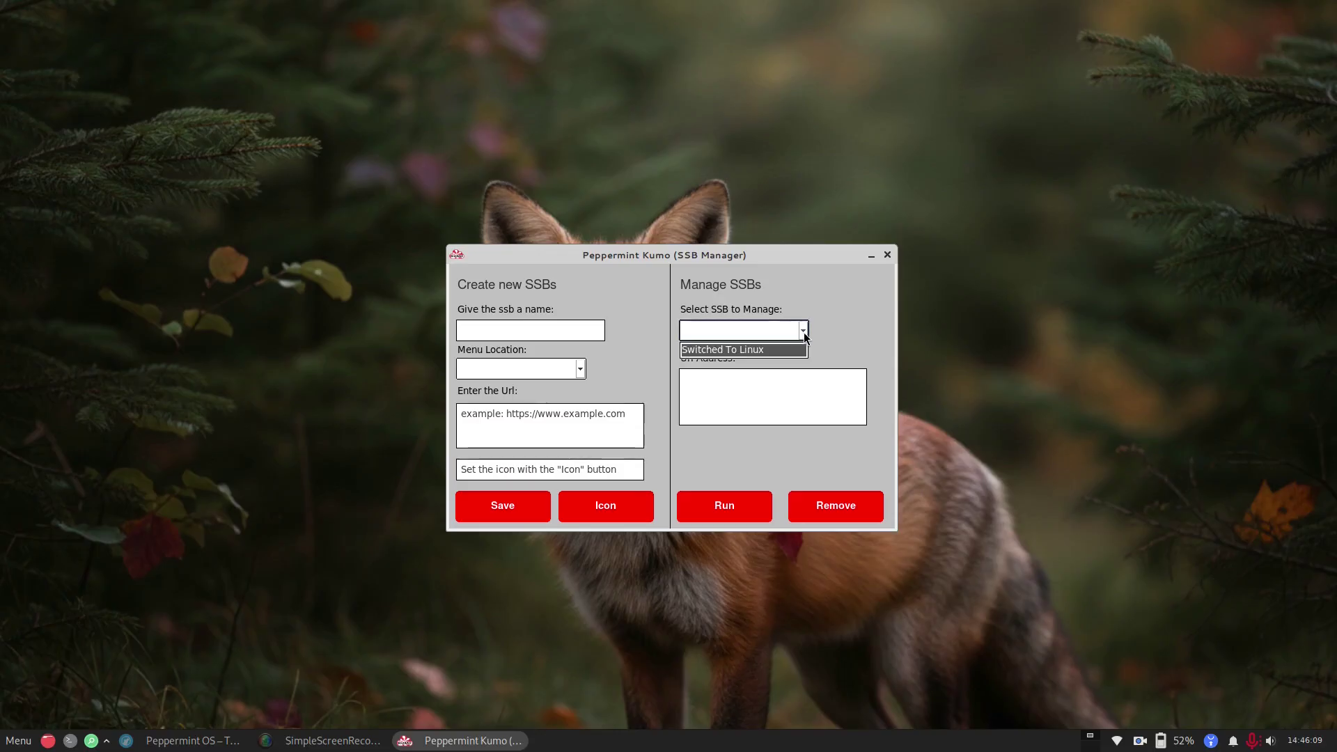
pyautogui.click(758, 351)
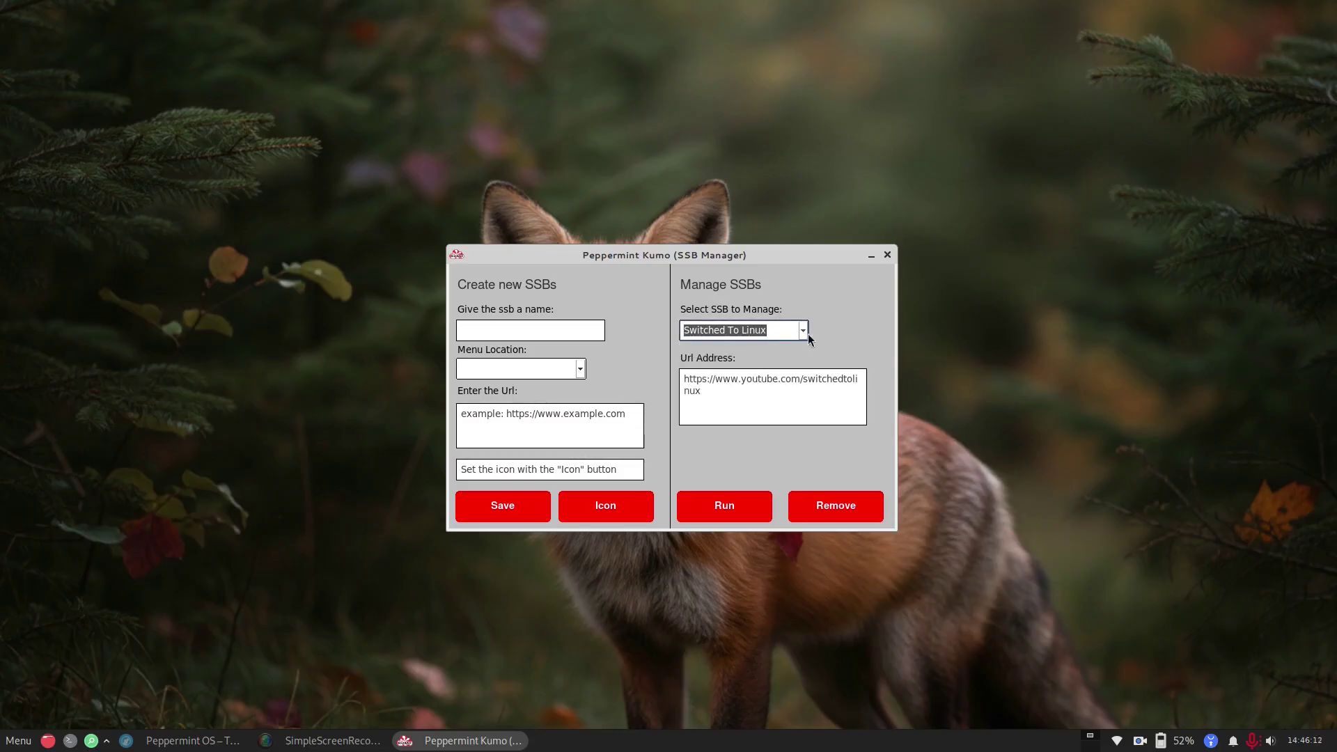
pyautogui.click(833, 506)
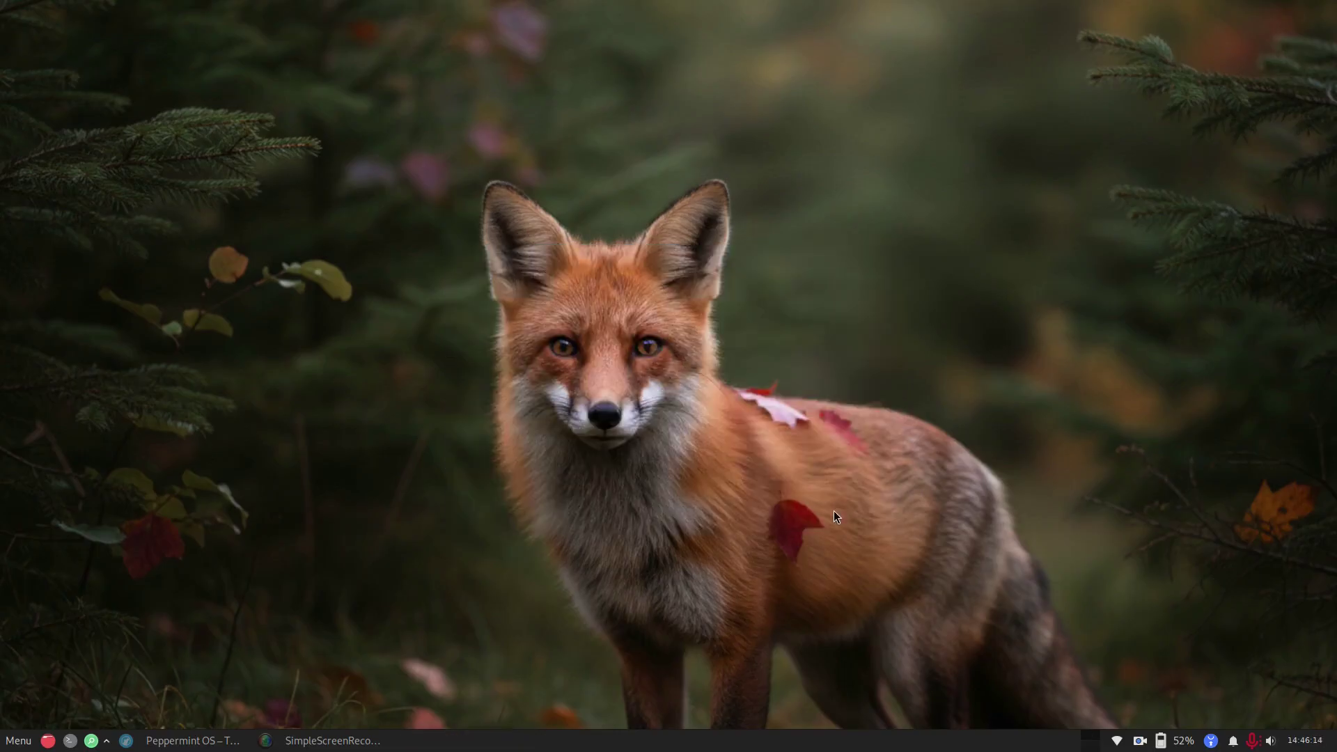
# - Browse the application menu's Internet, Accessories and Multimedia categories
pyautogui.click(18, 740)
pyautogui.click(49, 541)
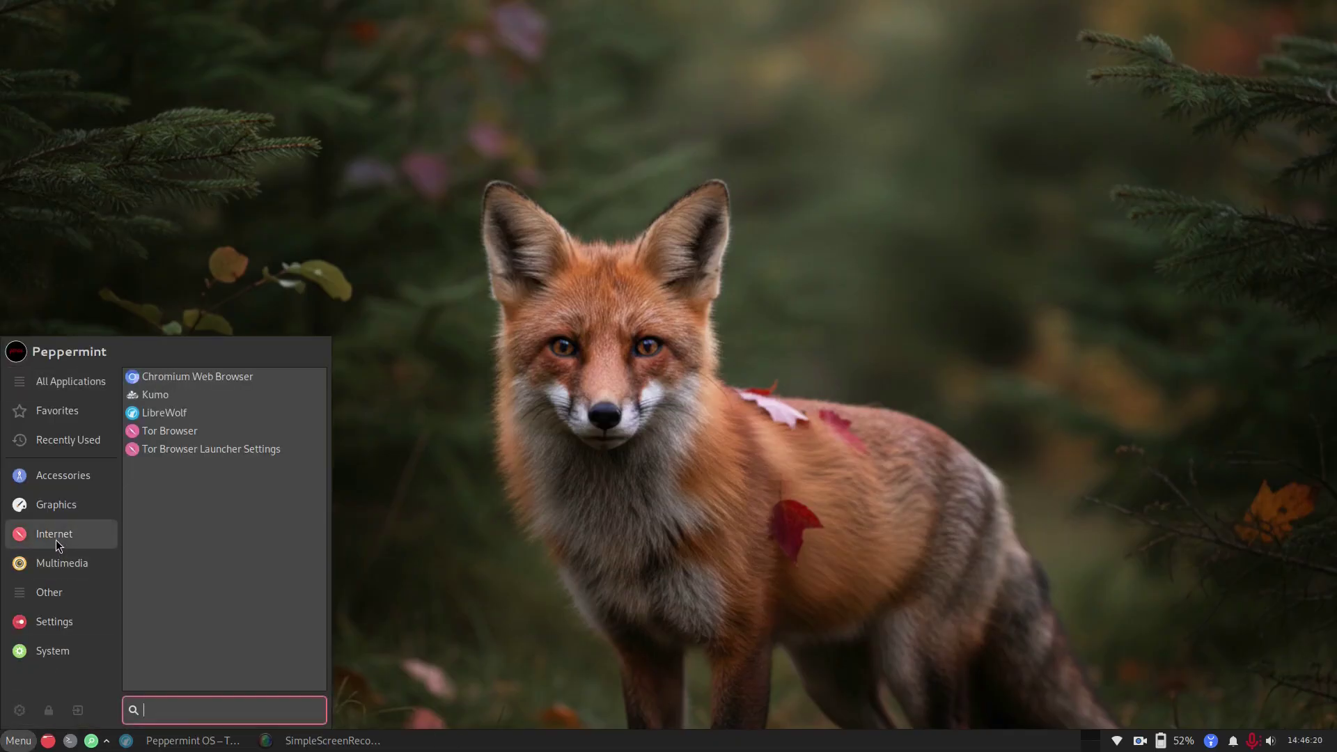
pyautogui.click(62, 475)
pyautogui.click(60, 567)
pyautogui.click(62, 535)
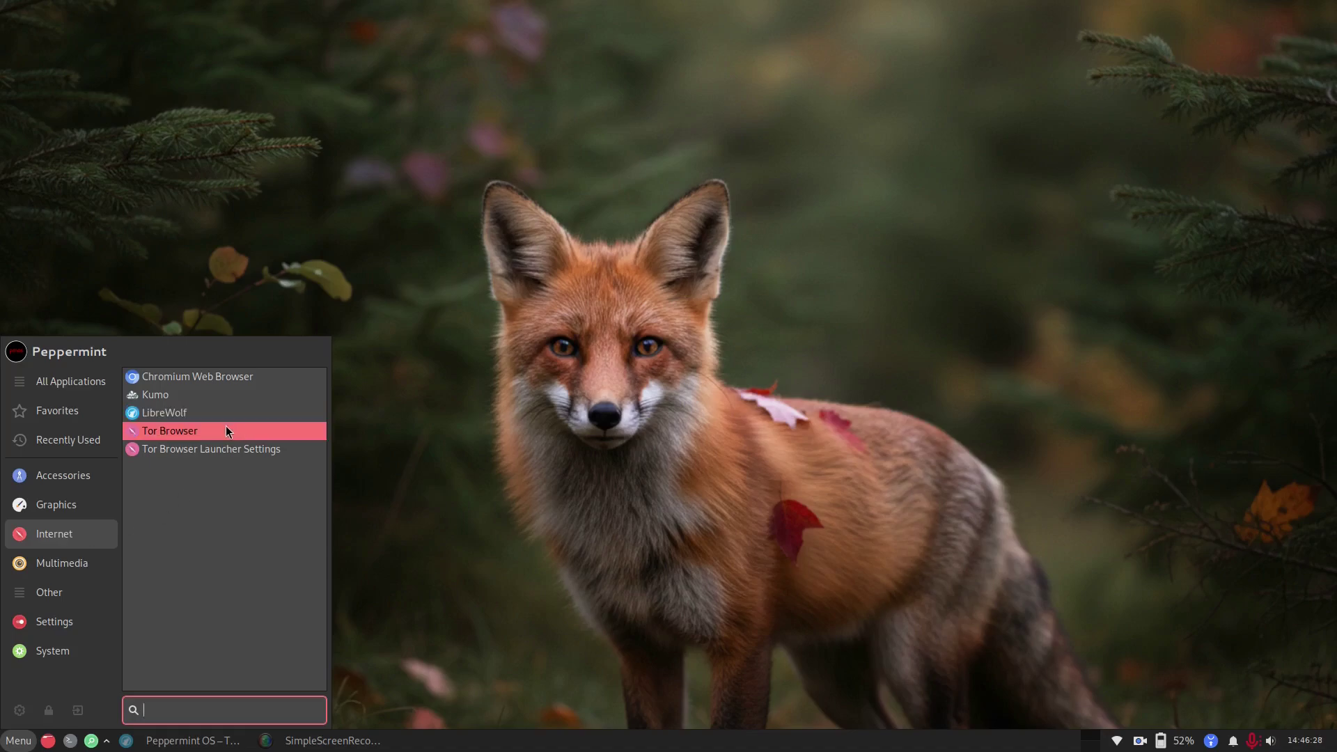
pyautogui.click(61, 557)
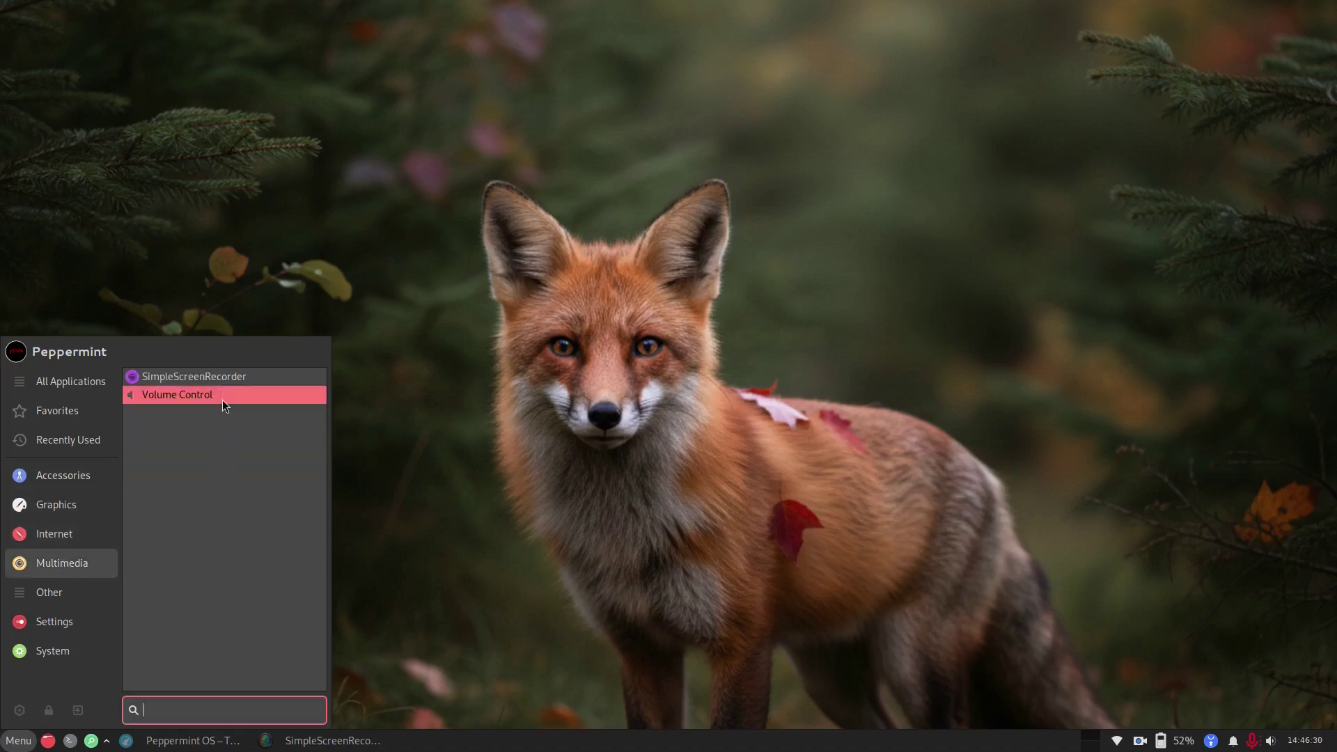
# - Open System Information from the Other category and run fastfetch to check if it exists
pyautogui.click(46, 593)
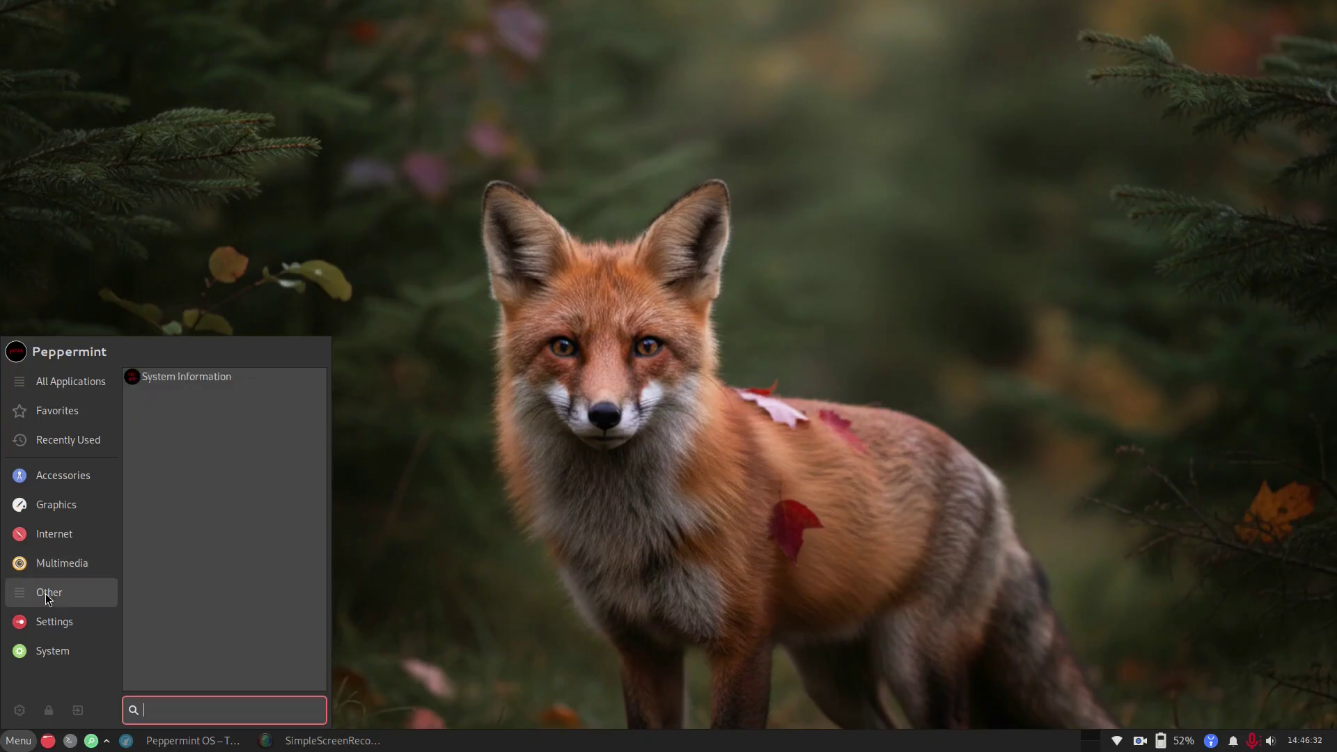
pyautogui.click(188, 377)
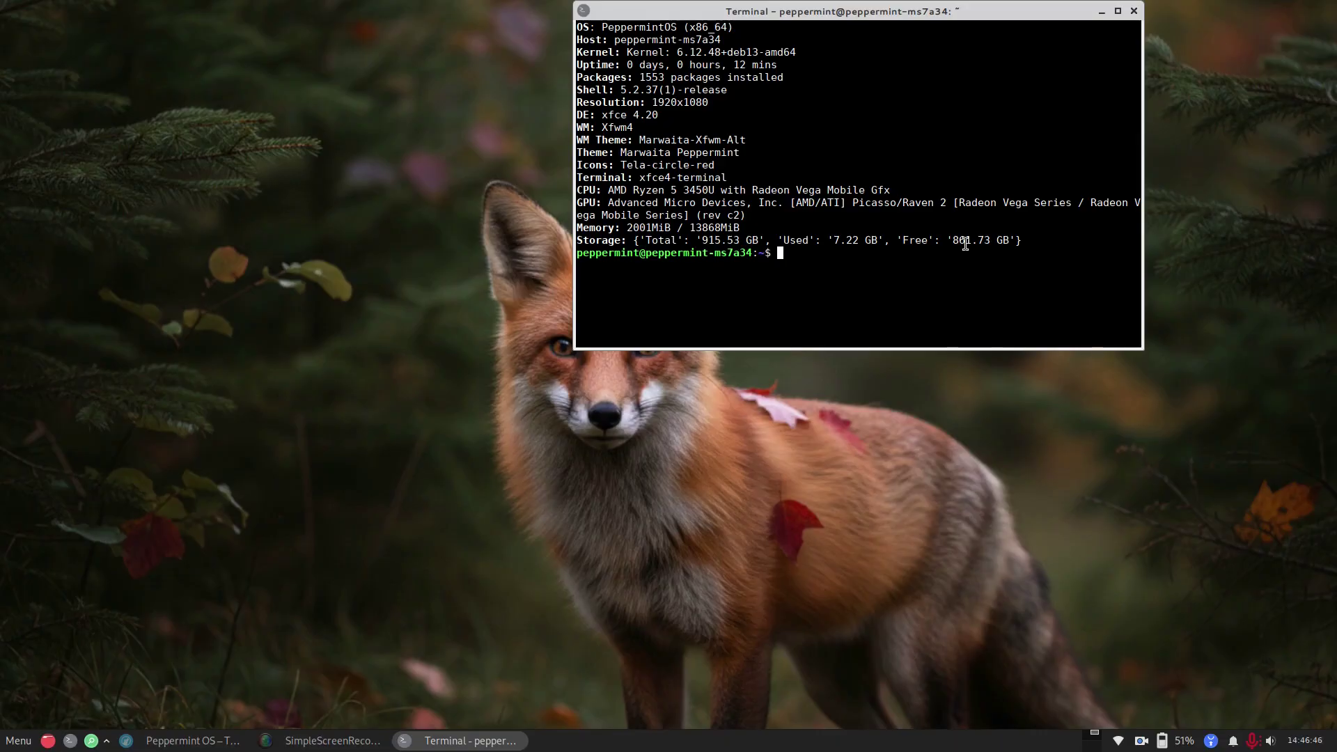
pyautogui.write('fastfetch')
pyautogui.press('Return')
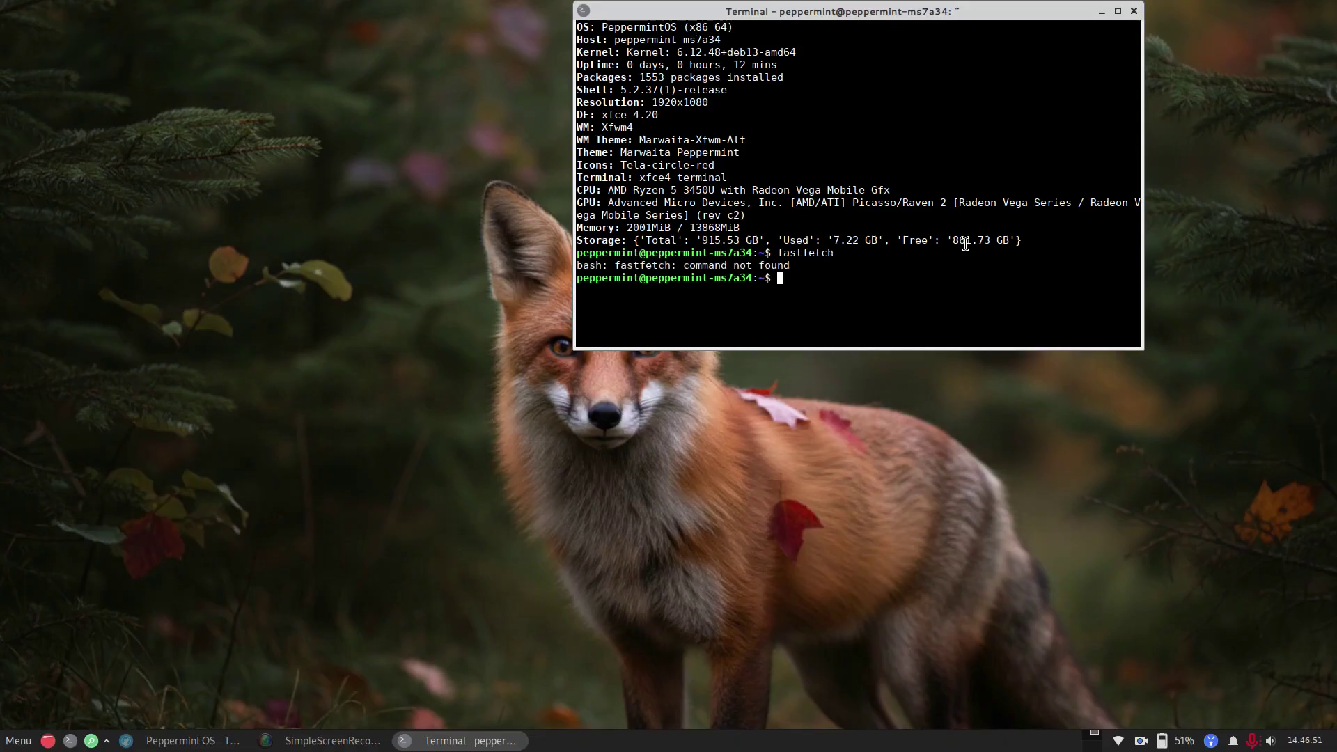
# - Install fastfetch with 'sudo apt install fastfetch', confirming with y, then maximize and clear the terminal
pyautogui.write('sudo apt install fastfetch')
pyautogui.press('Return')
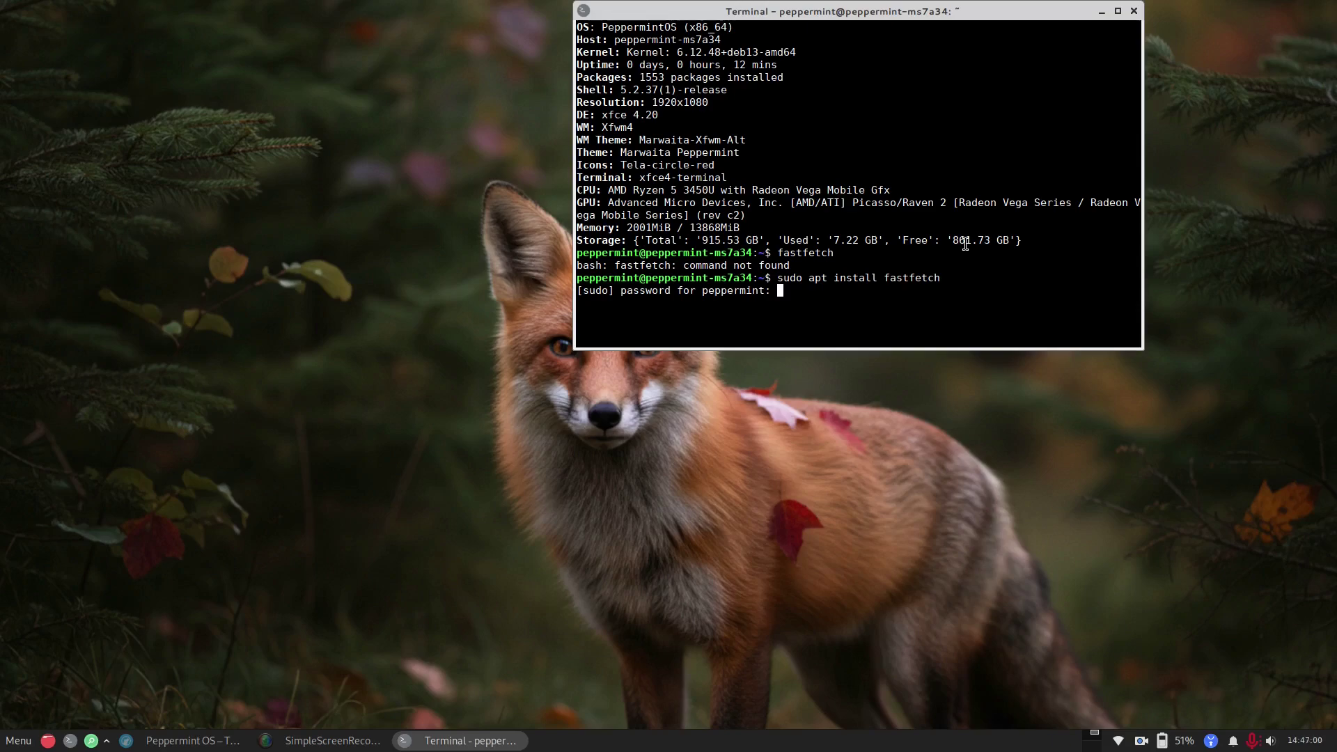
pyautogui.press('Return')
pyautogui.write('y')
pyautogui.press('Return')
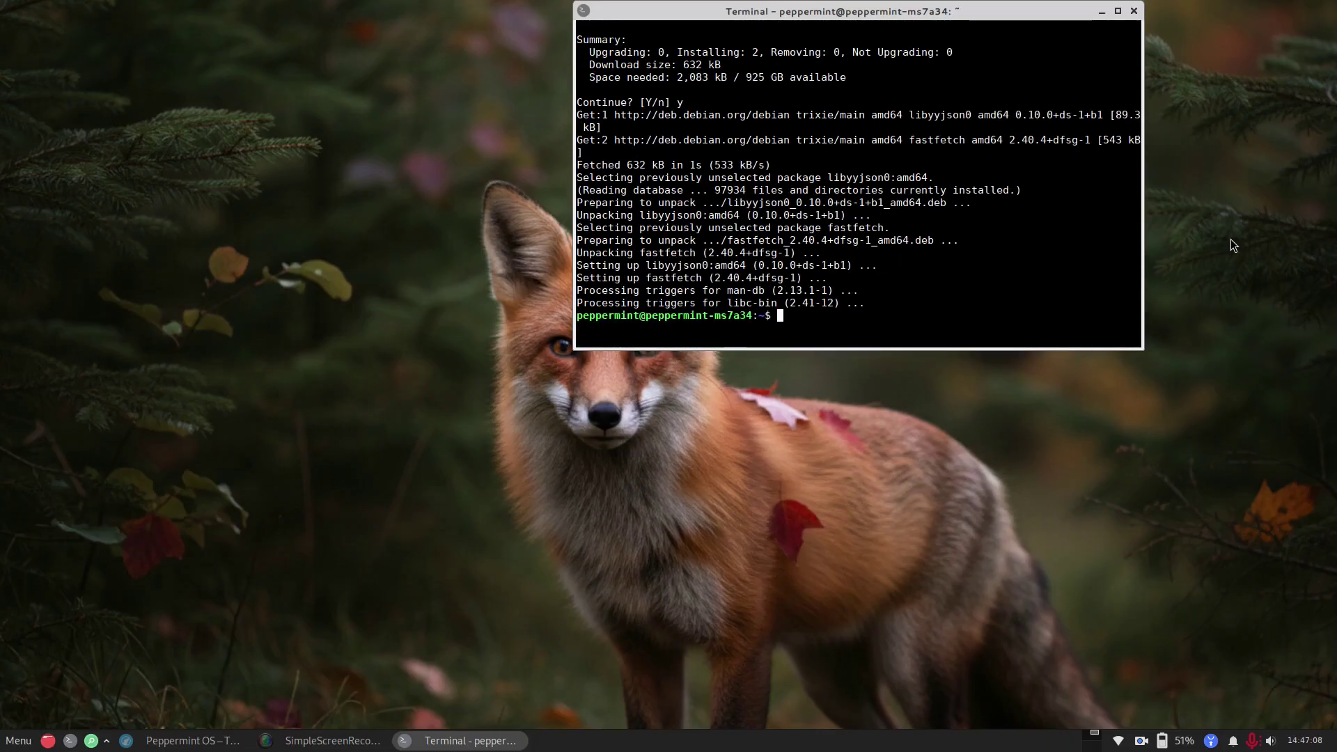
pyautogui.click(1116, 11)
pyautogui.write('cl')
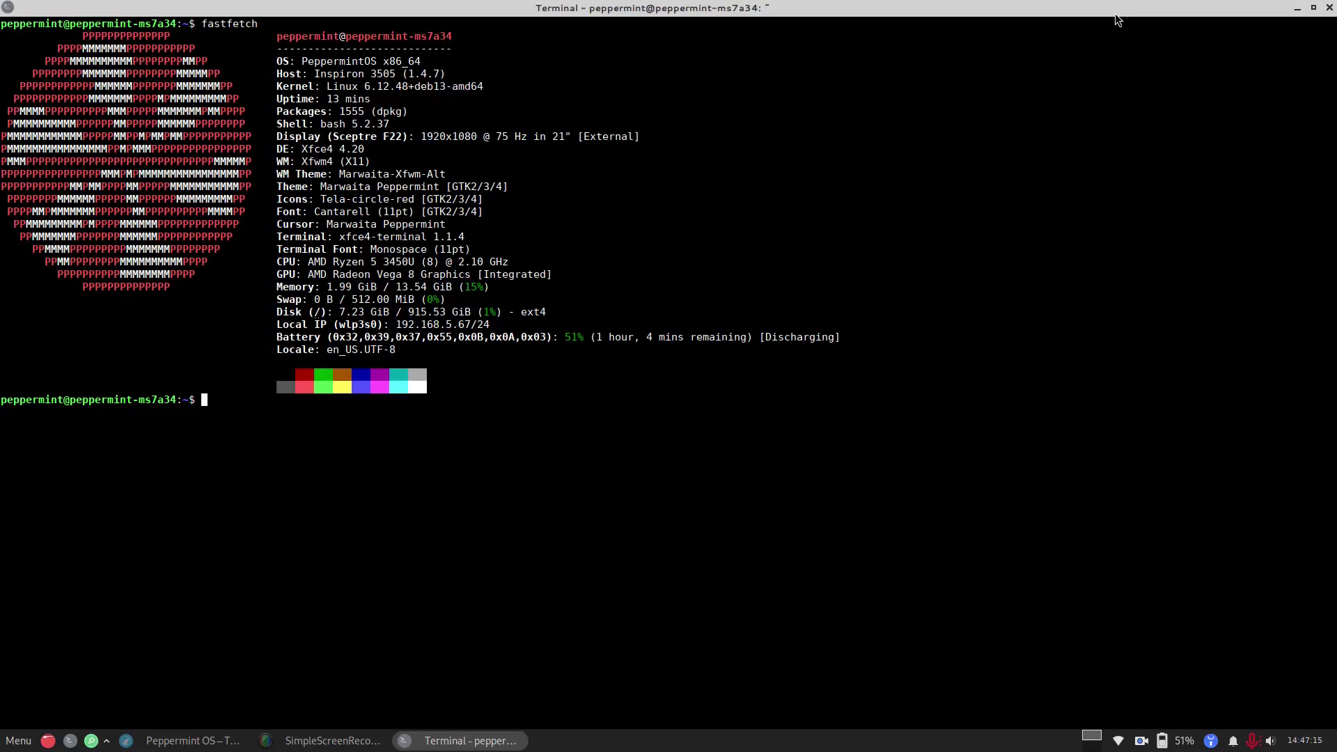
# - Close the fastfetch terminal and launch btop++ by searching 'sys' in the menu
pyautogui.click(1330, 8)
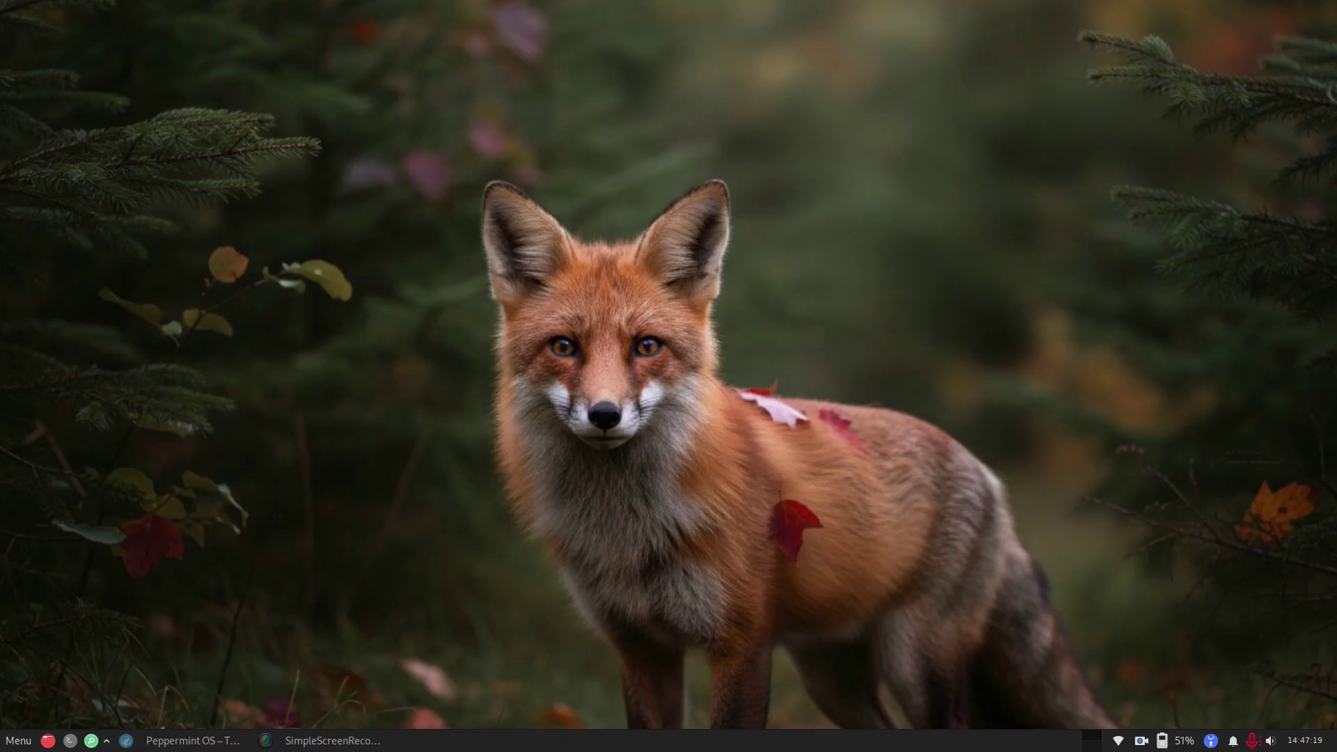
pyautogui.click(24, 745)
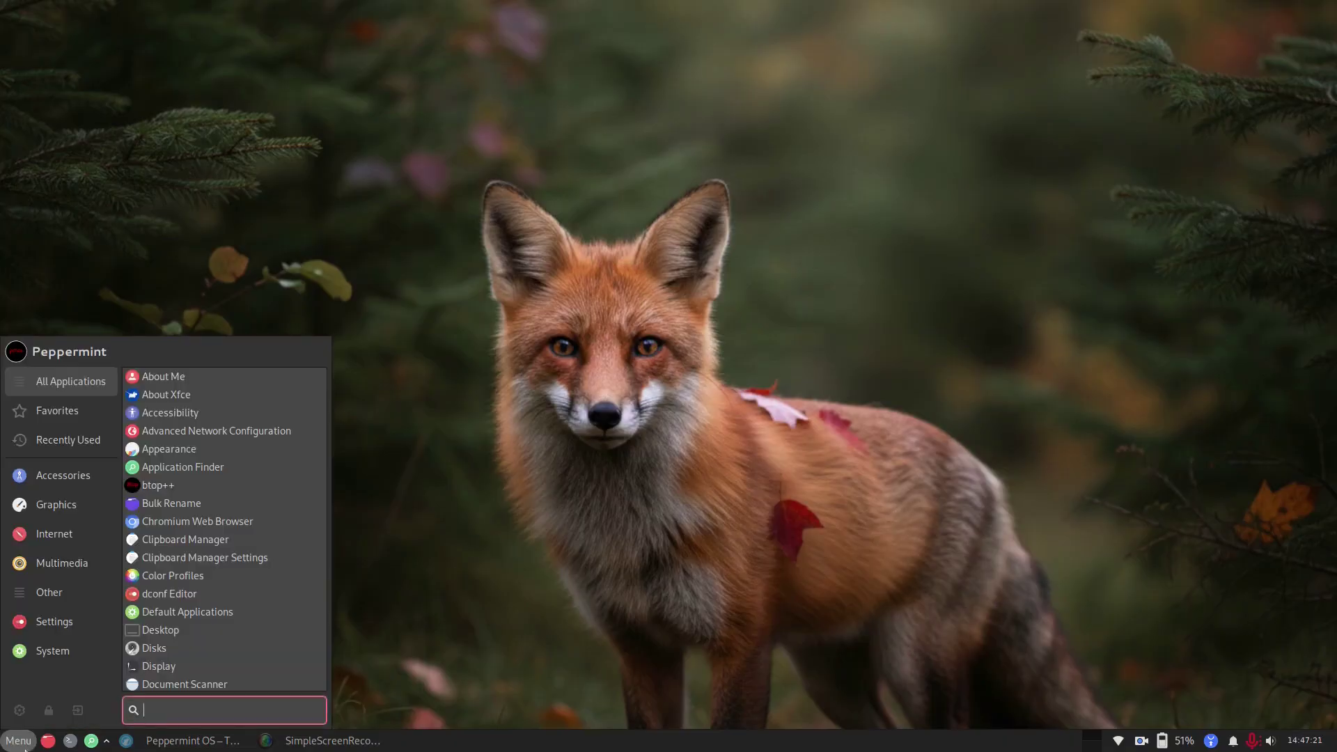
pyautogui.write('sys')
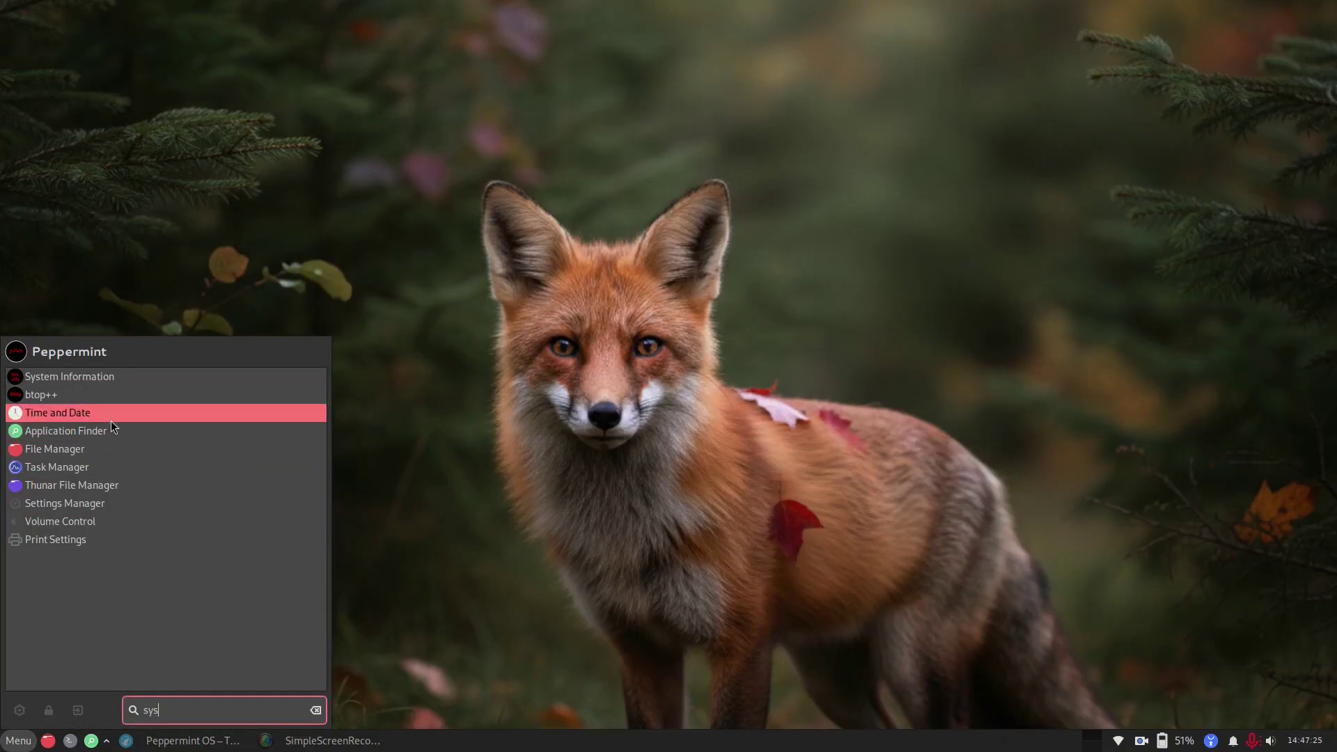
pyautogui.click(103, 395)
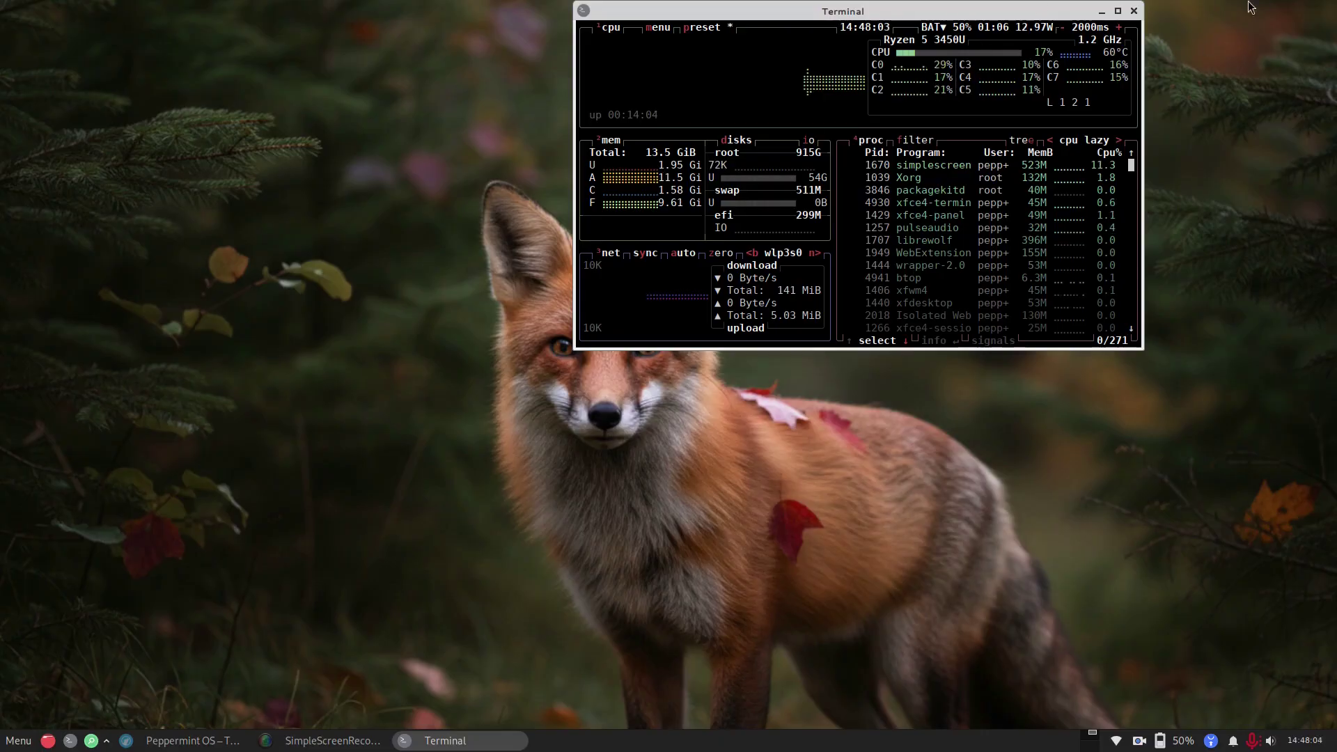
# - Close btop and the Peppermint website browser window, then reopen the application menu
pyautogui.click(1134, 12)
pyautogui.click(139, 741)
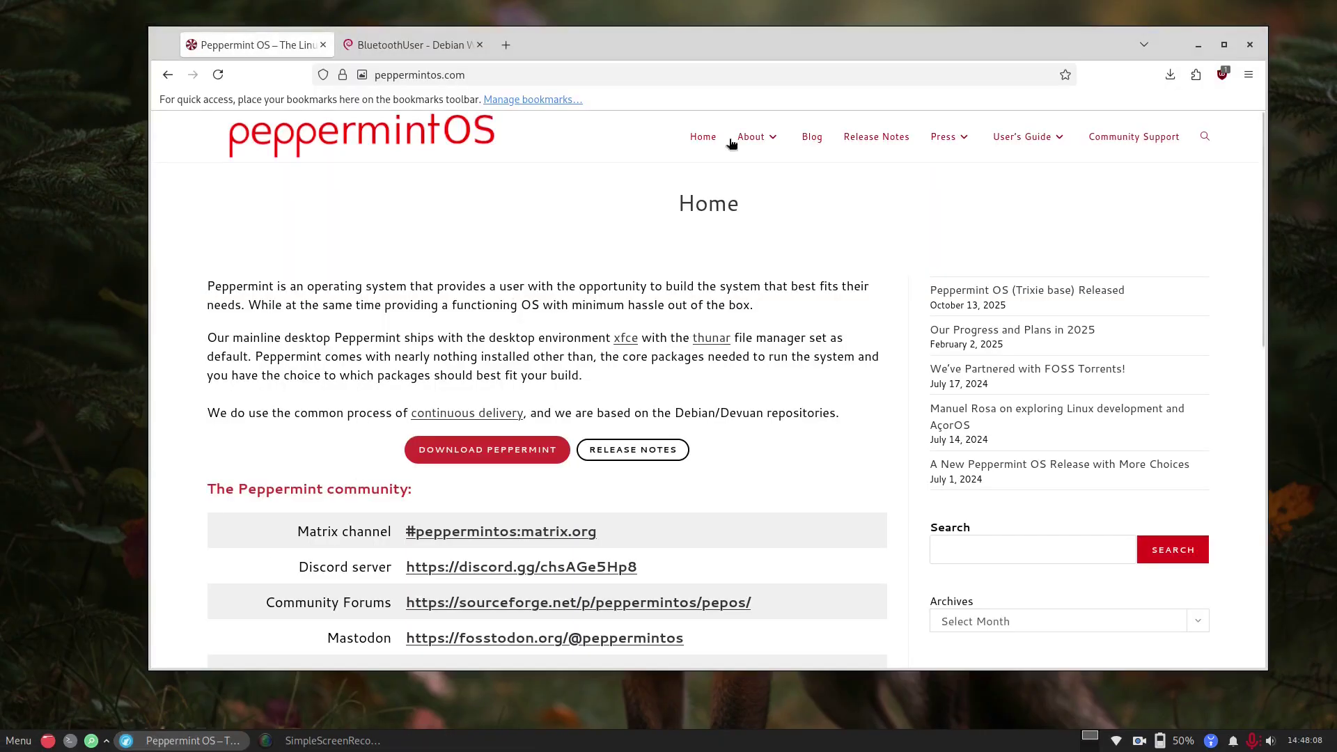
pyautogui.click(1251, 45)
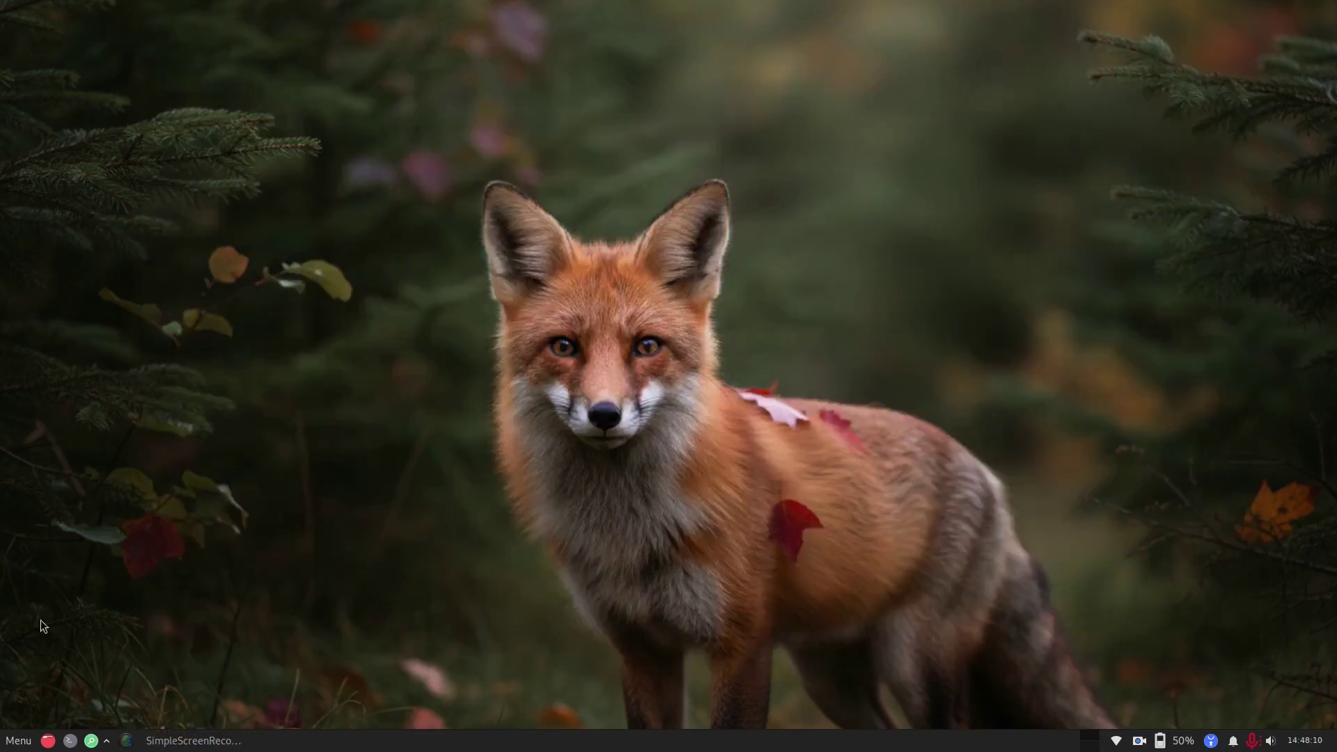
pyautogui.click(17, 741)
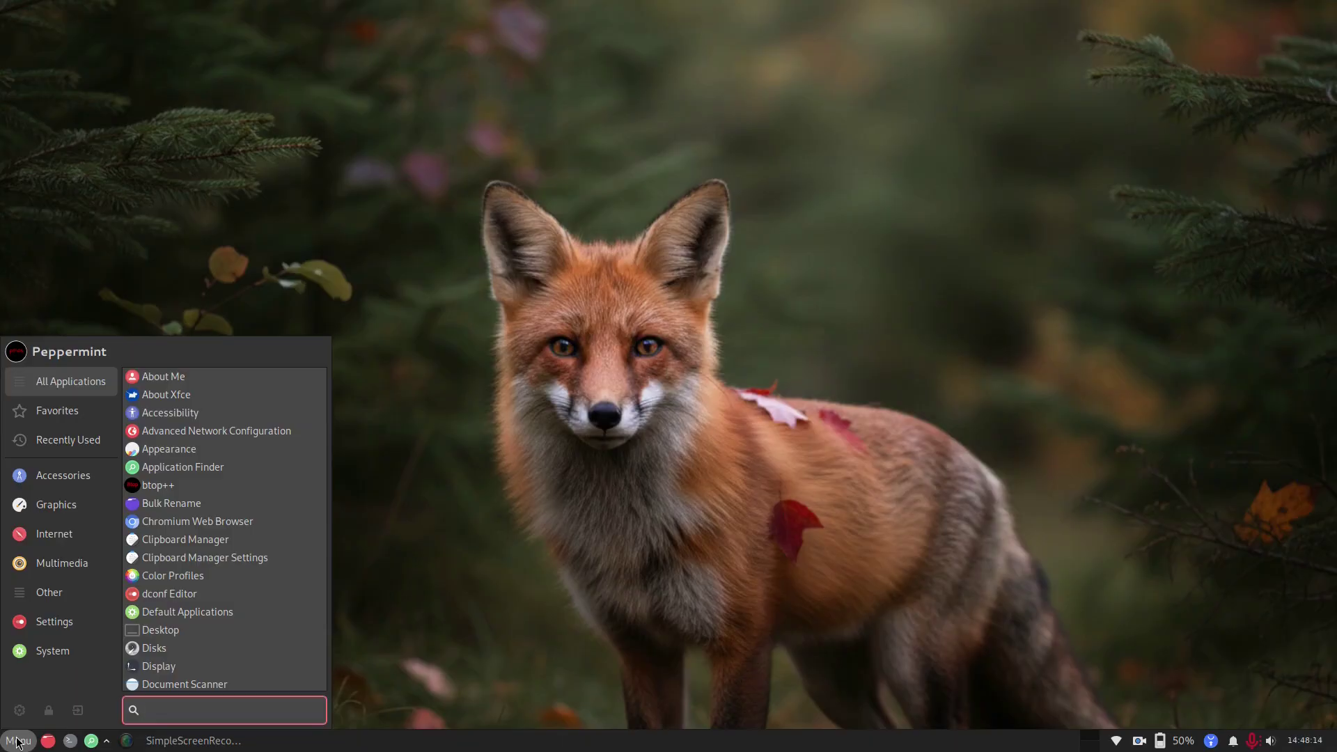
# - Browse the Multimedia, Other and Settings categories and open the Settings Manager
pyautogui.click(54, 562)
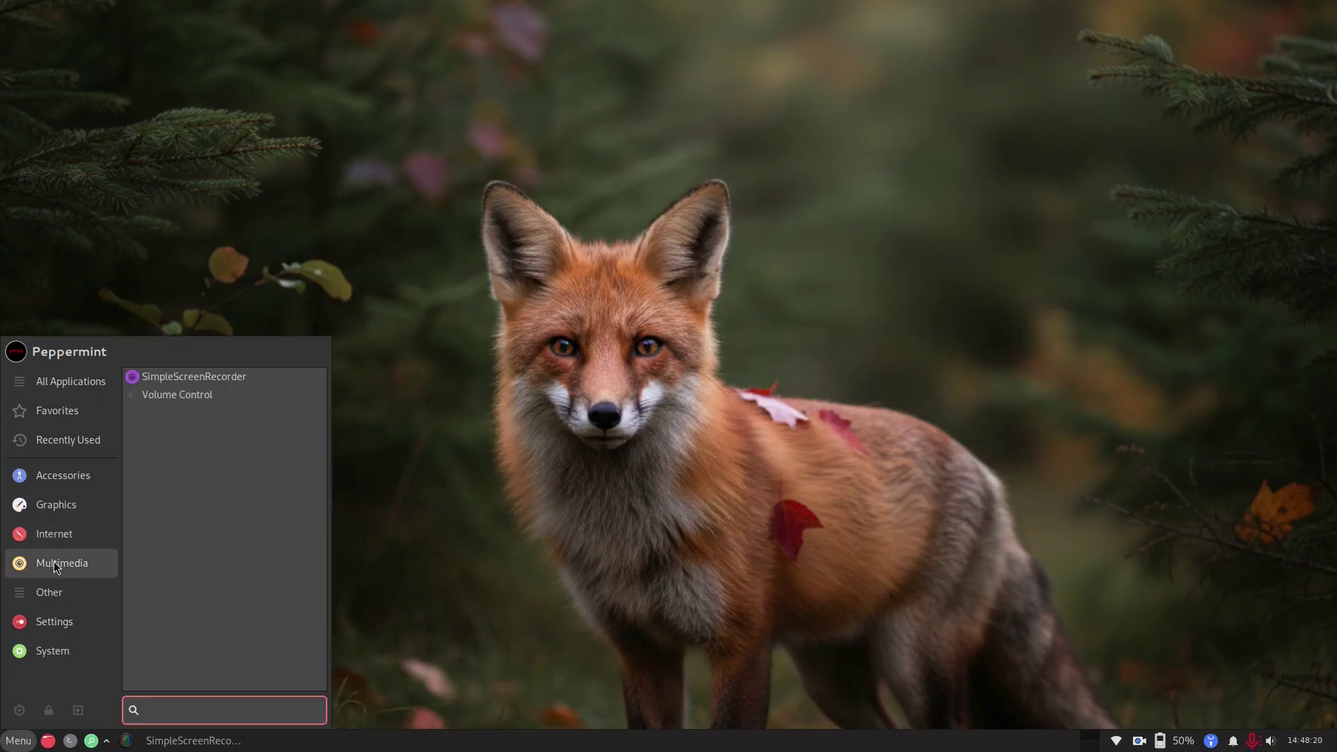
pyautogui.click(58, 597)
pyautogui.click(63, 623)
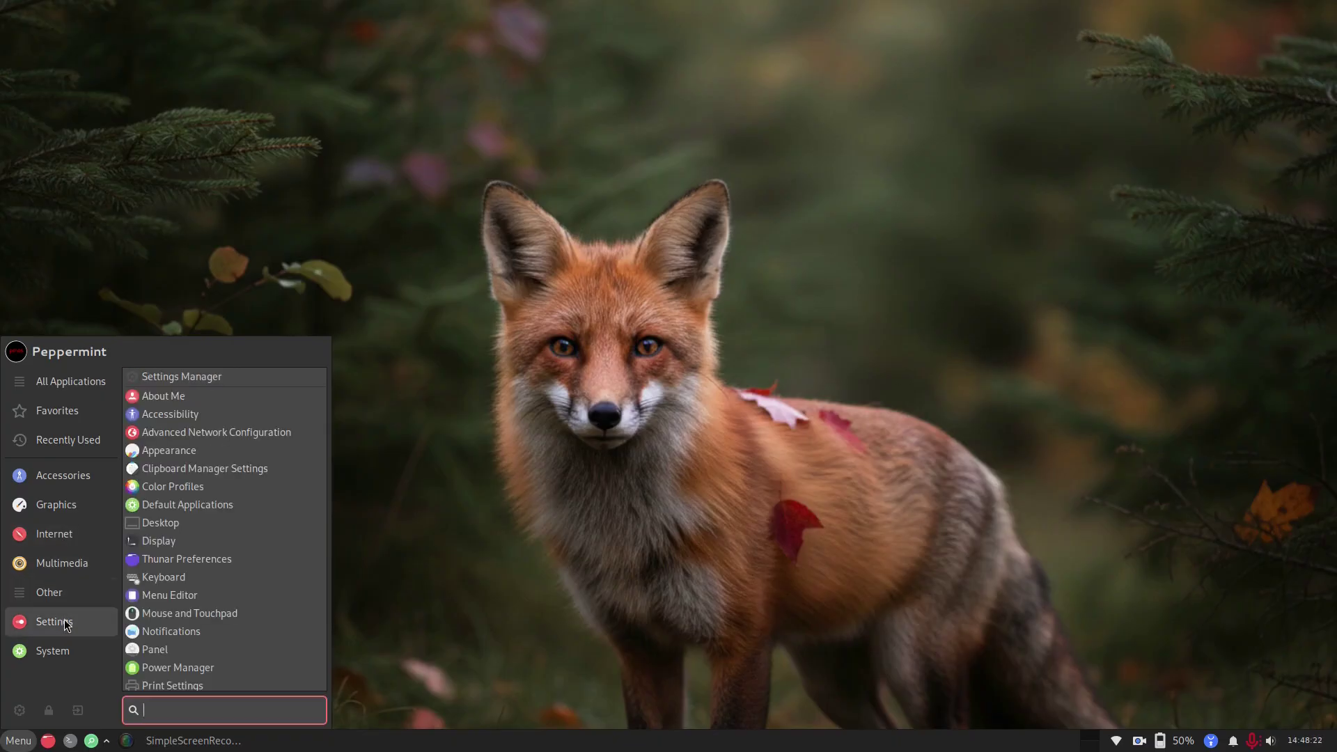
pyautogui.scroll(-1, 231, 519)
pyautogui.click(21, 738)
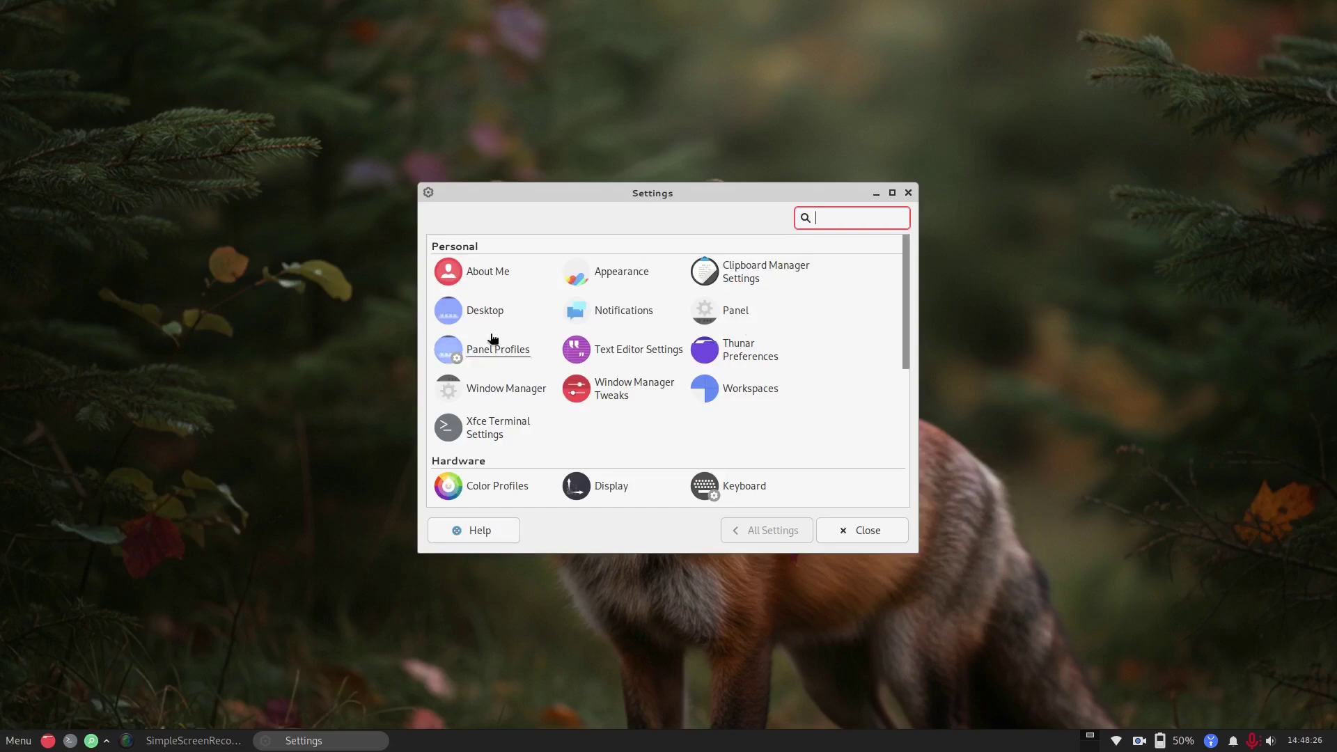
# - Run hblock from the Settings Manager's Other section and close its terminal at the sudo prompt
pyautogui.scroll(-6, 632, 412)
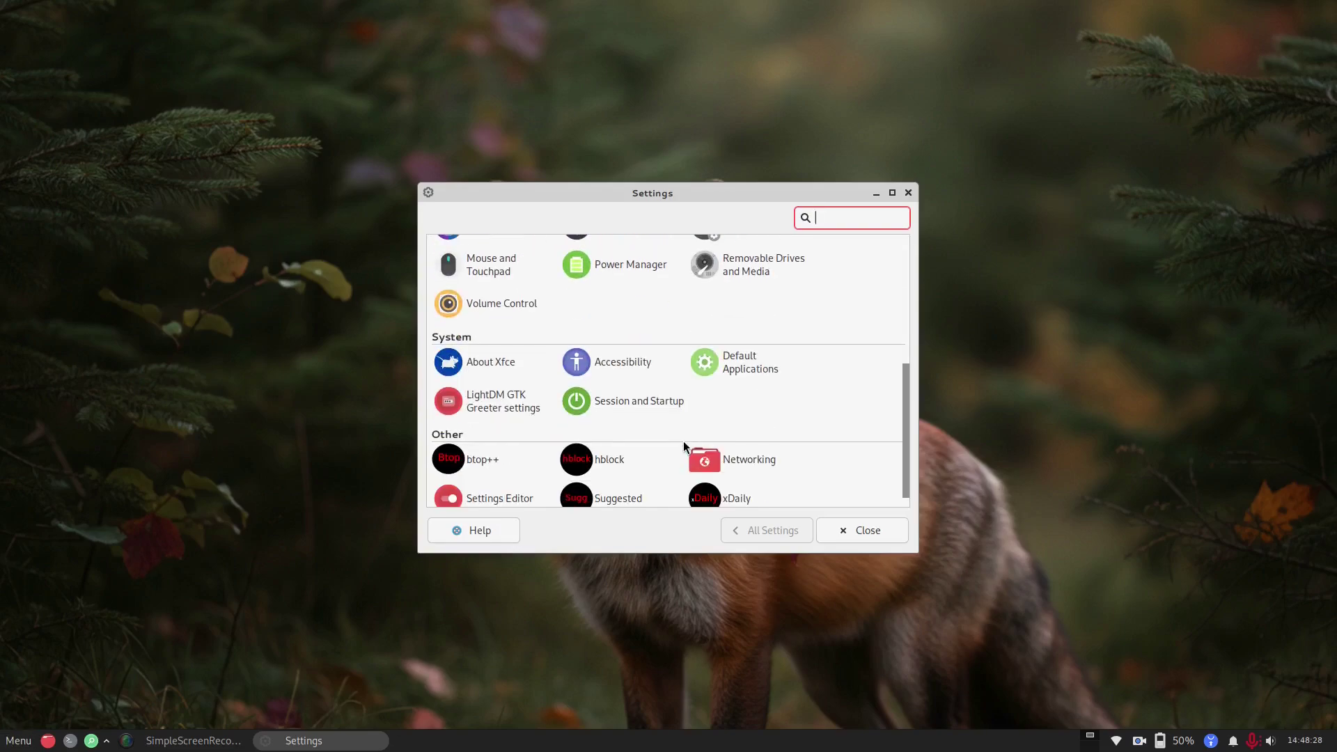
pyautogui.scroll(-1, 683, 443)
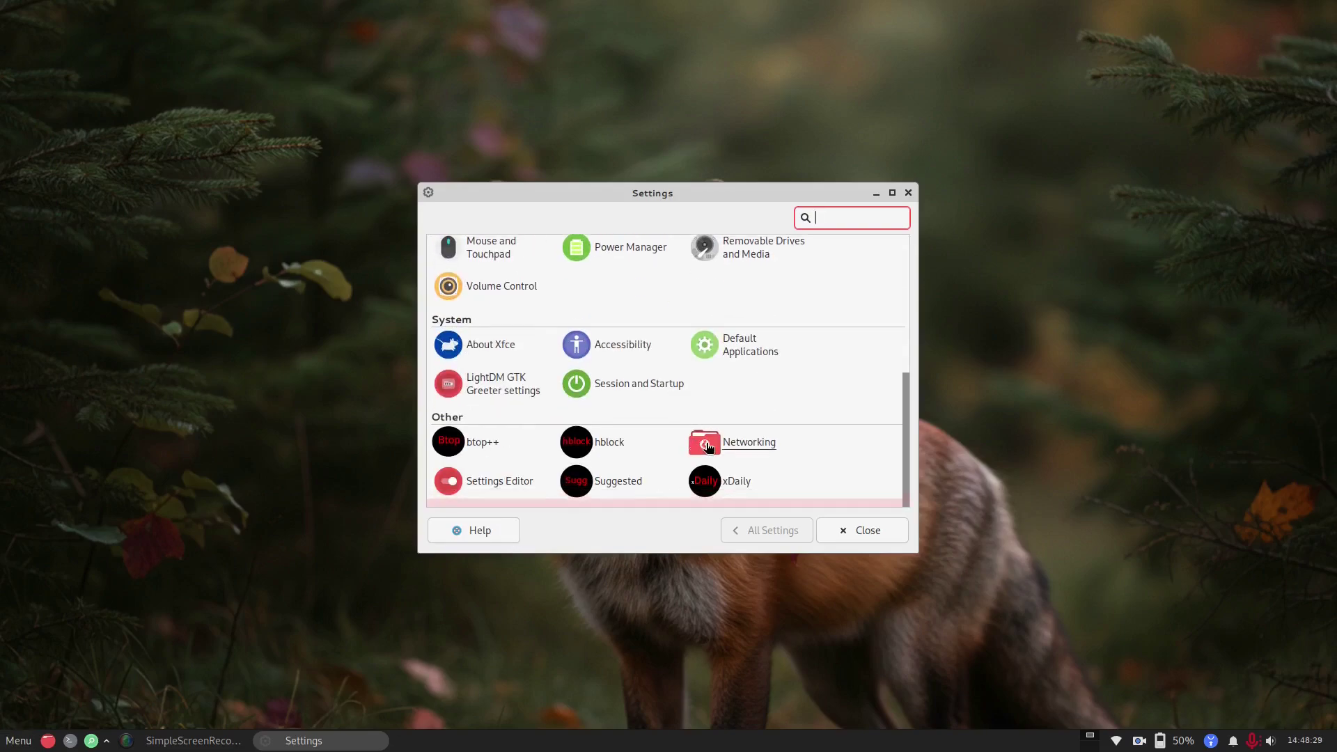
pyautogui.click(611, 446)
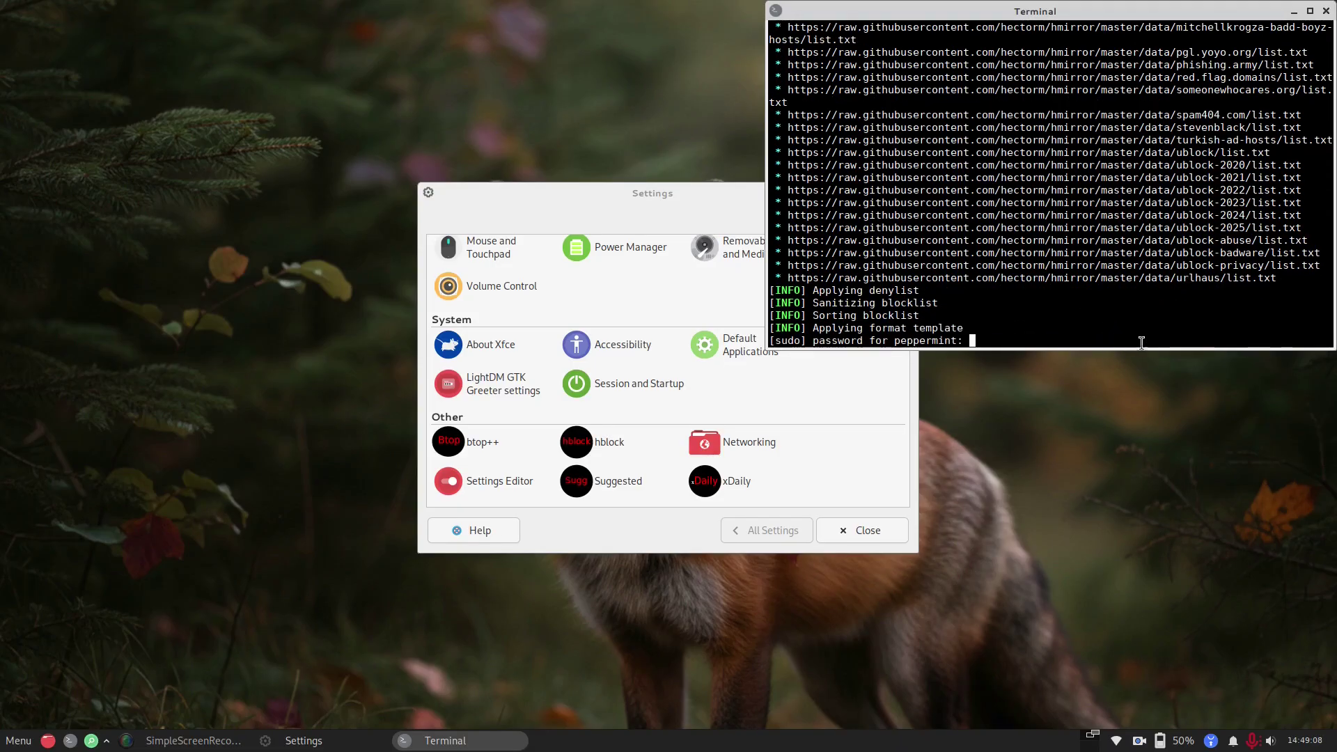
pyautogui.click(1326, 11)
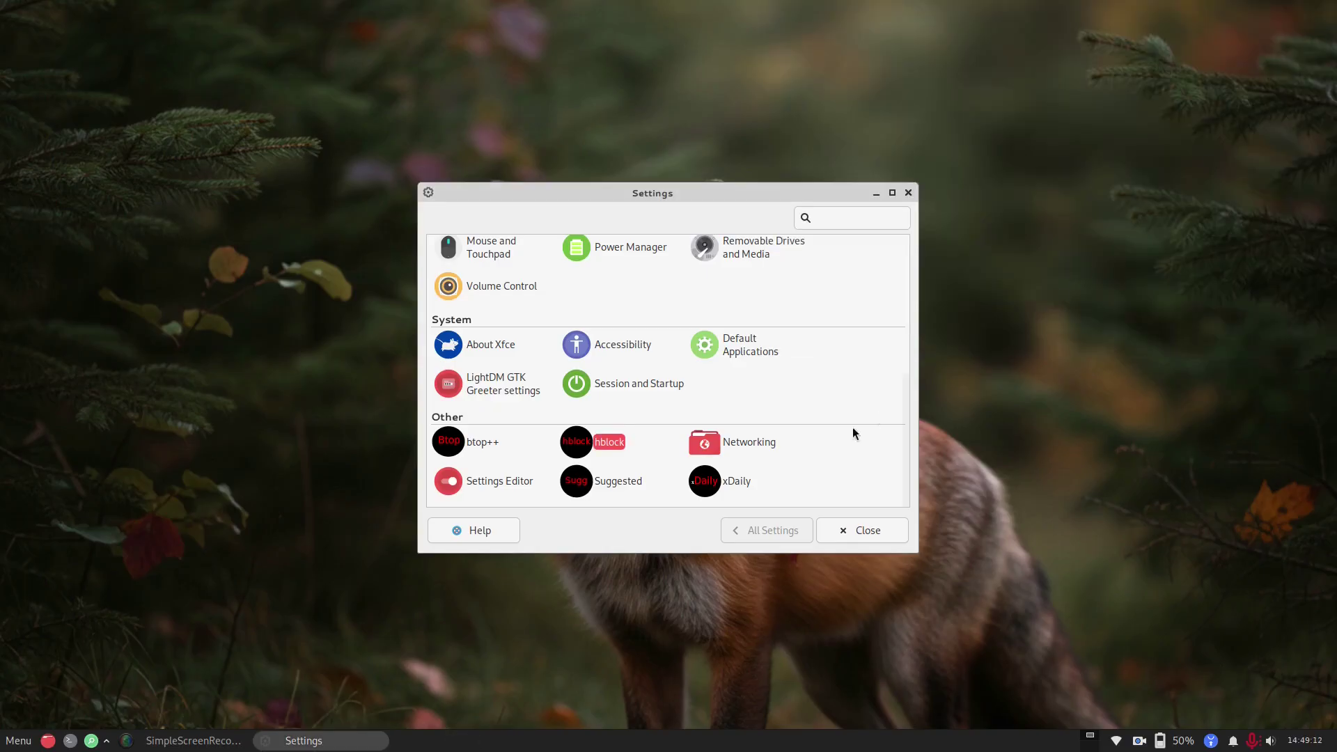
# - Open xDaily and look through Manage Updates, System Maintenance and the Peppermint Branding task
pyautogui.click(736, 485)
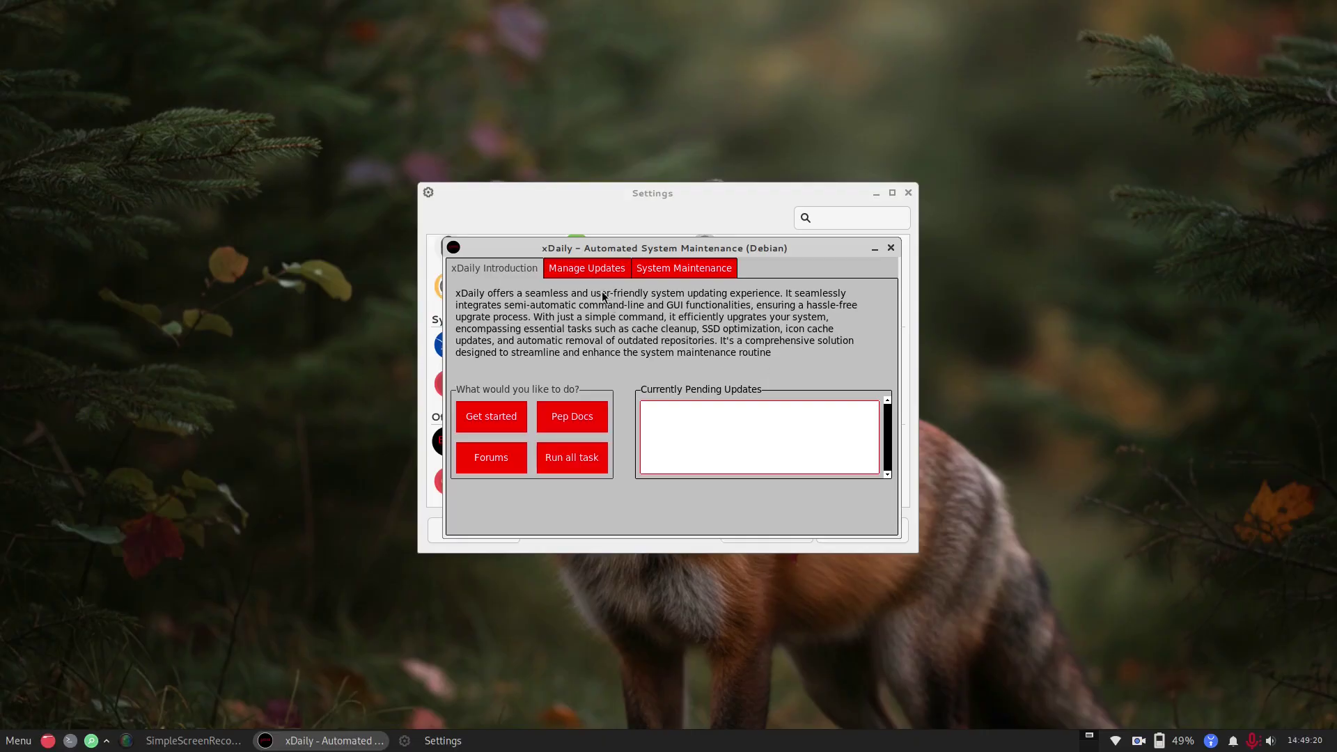
pyautogui.click(594, 273)
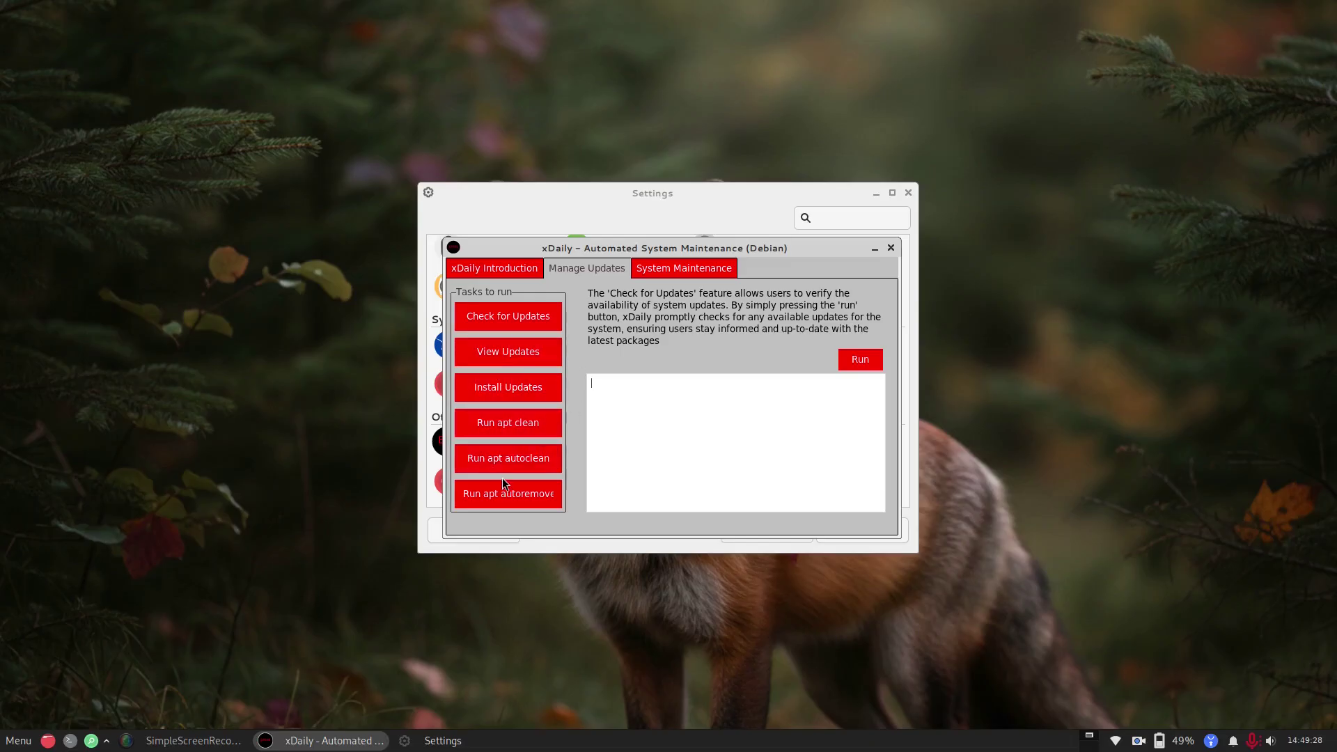
pyautogui.click(688, 274)
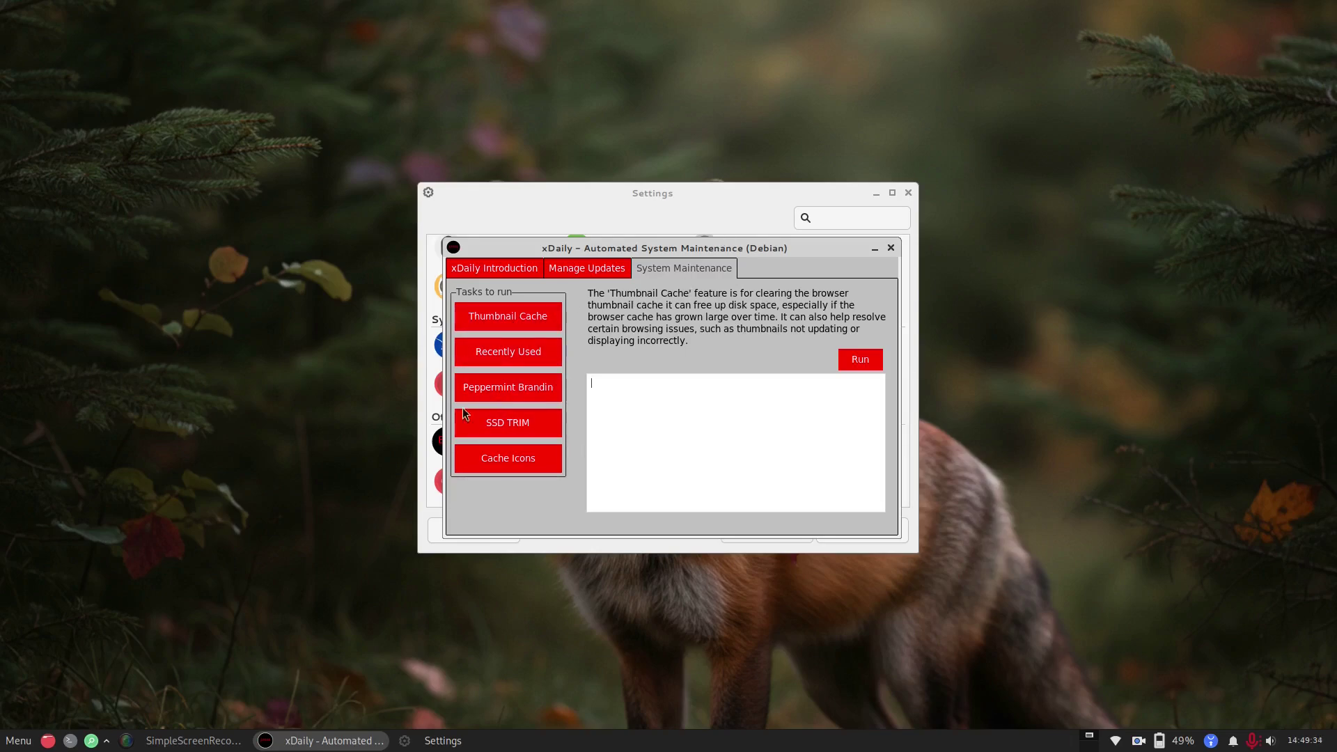
pyautogui.click(515, 387)
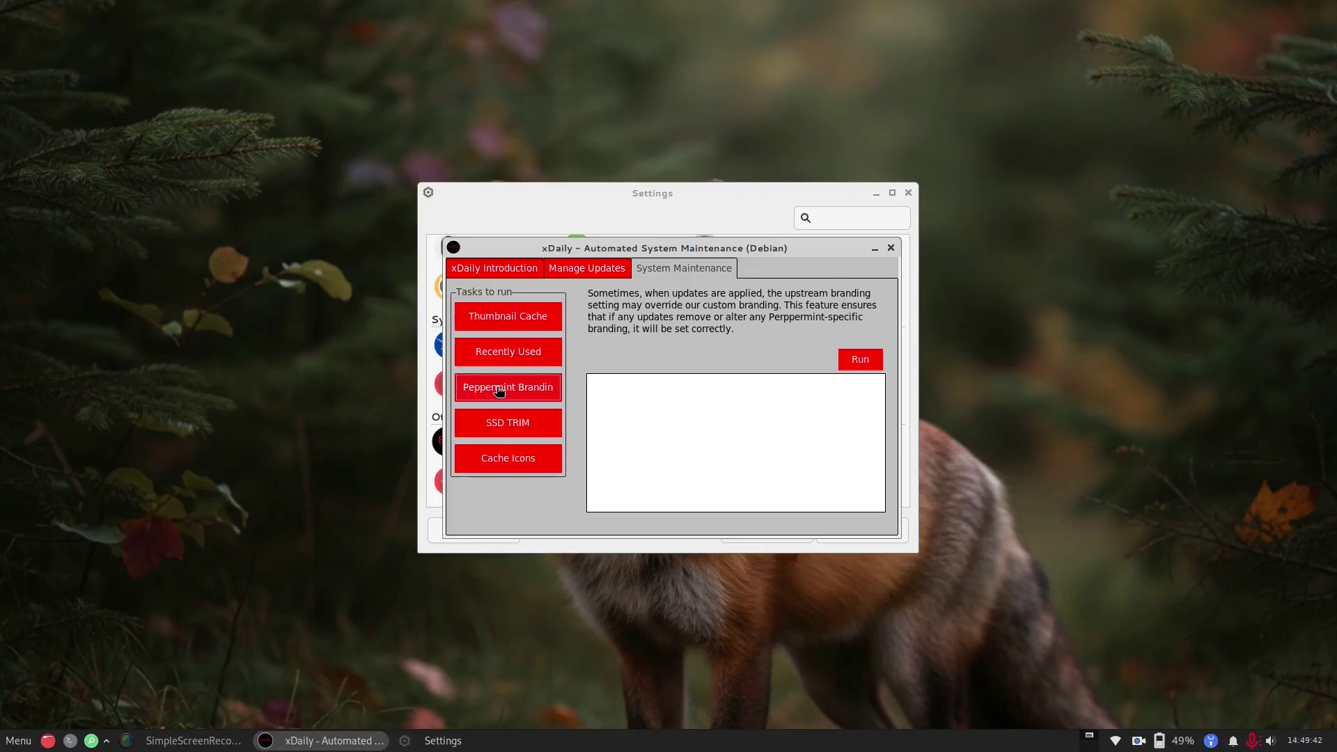
# - Run SSD TRIM with the sudo password, trimming 1.4 GiB, then return to the Introduction tab
pyautogui.click(512, 432)
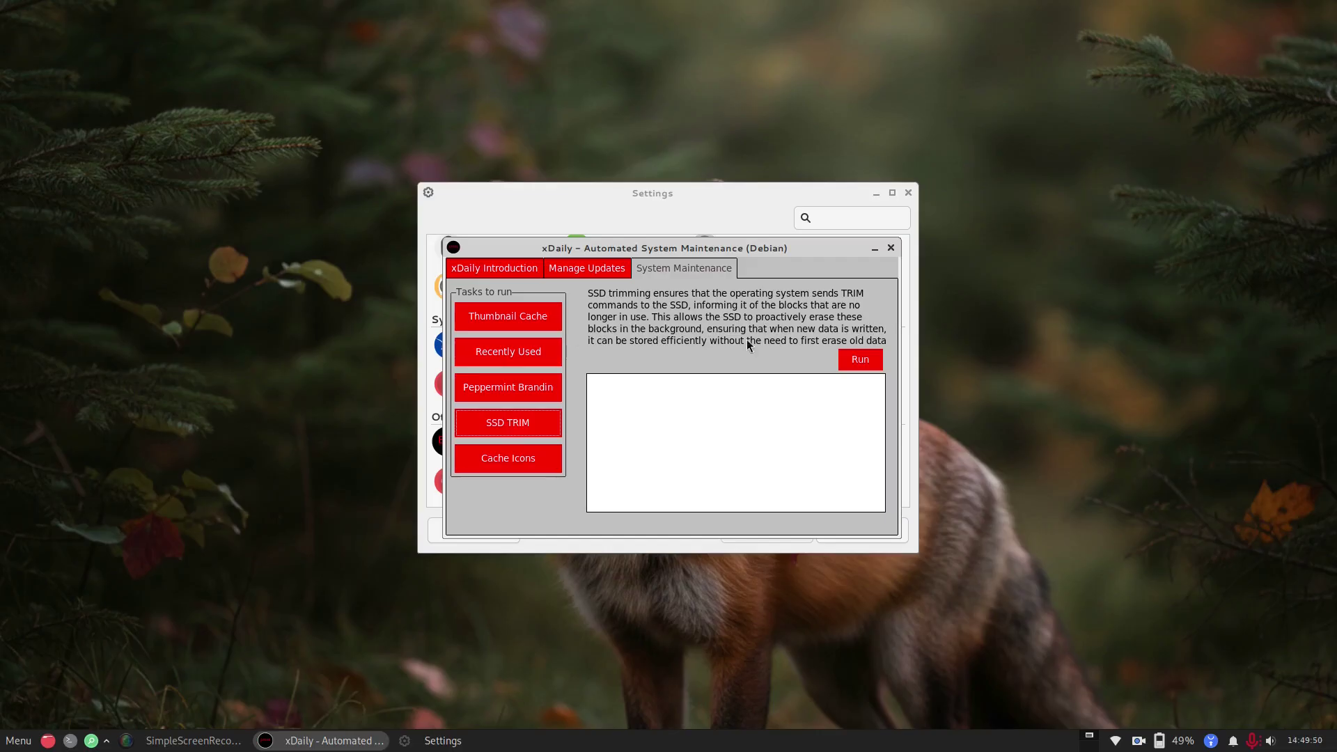
pyautogui.click(874, 359)
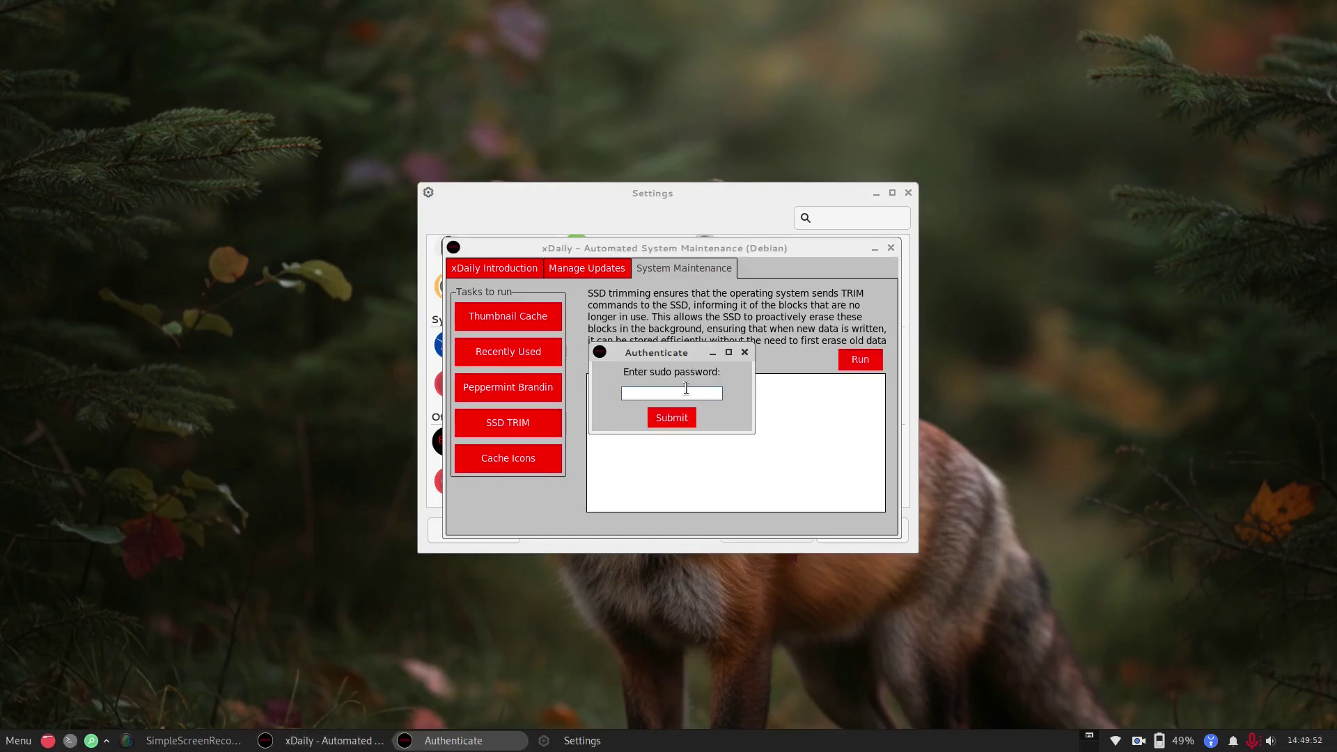
pyautogui.press('Return')
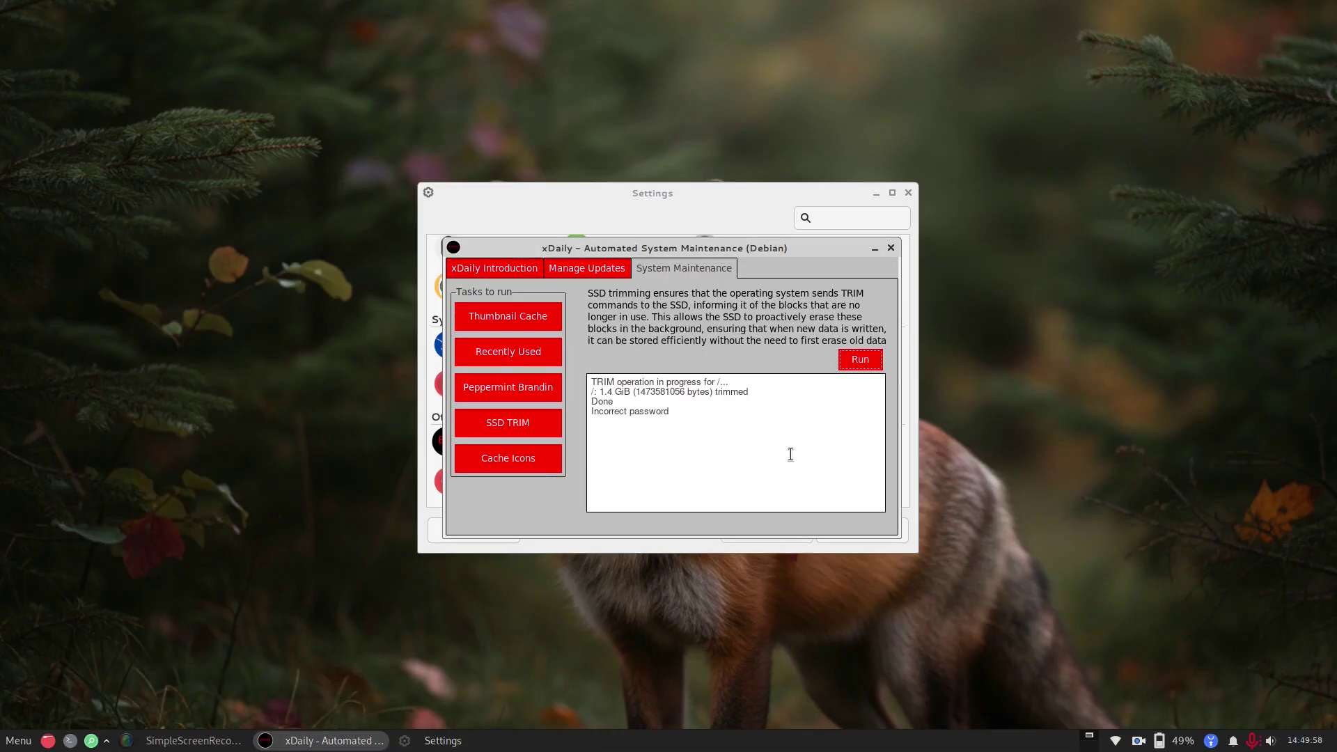
pyautogui.click(870, 360)
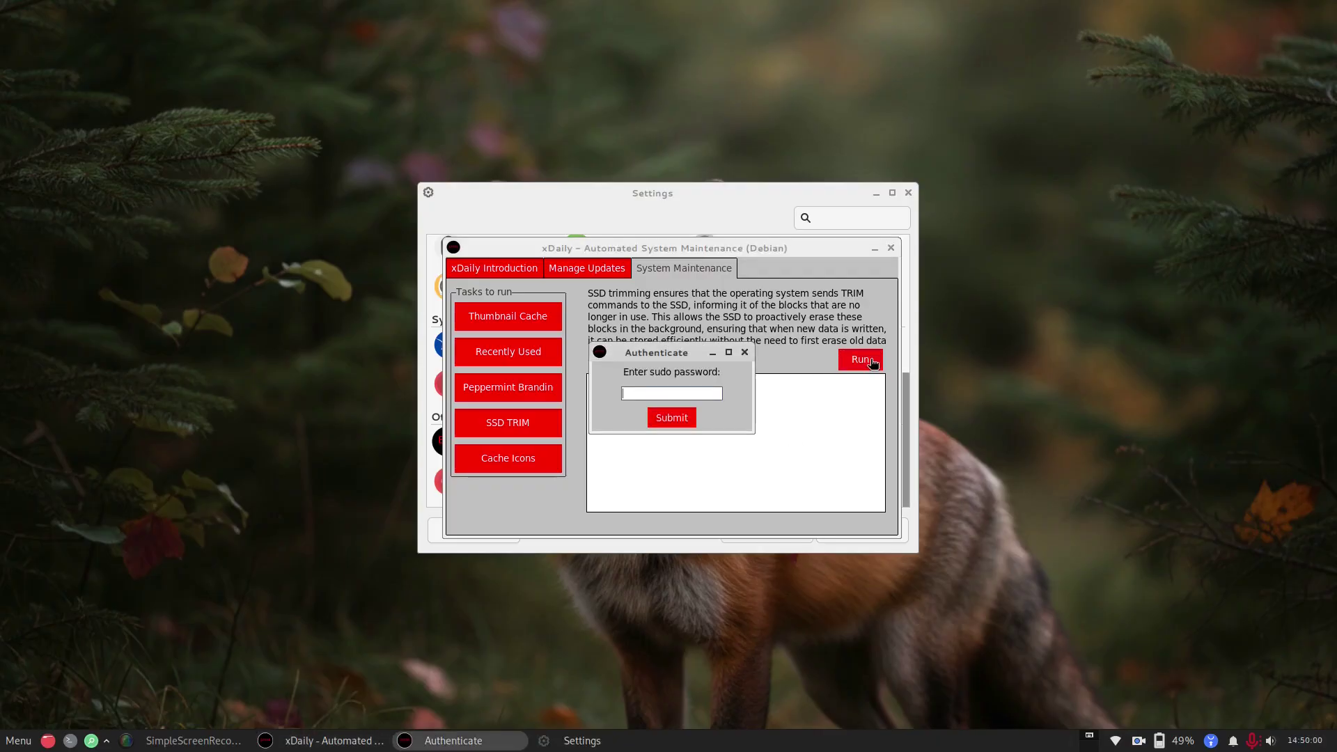
pyautogui.write('******')
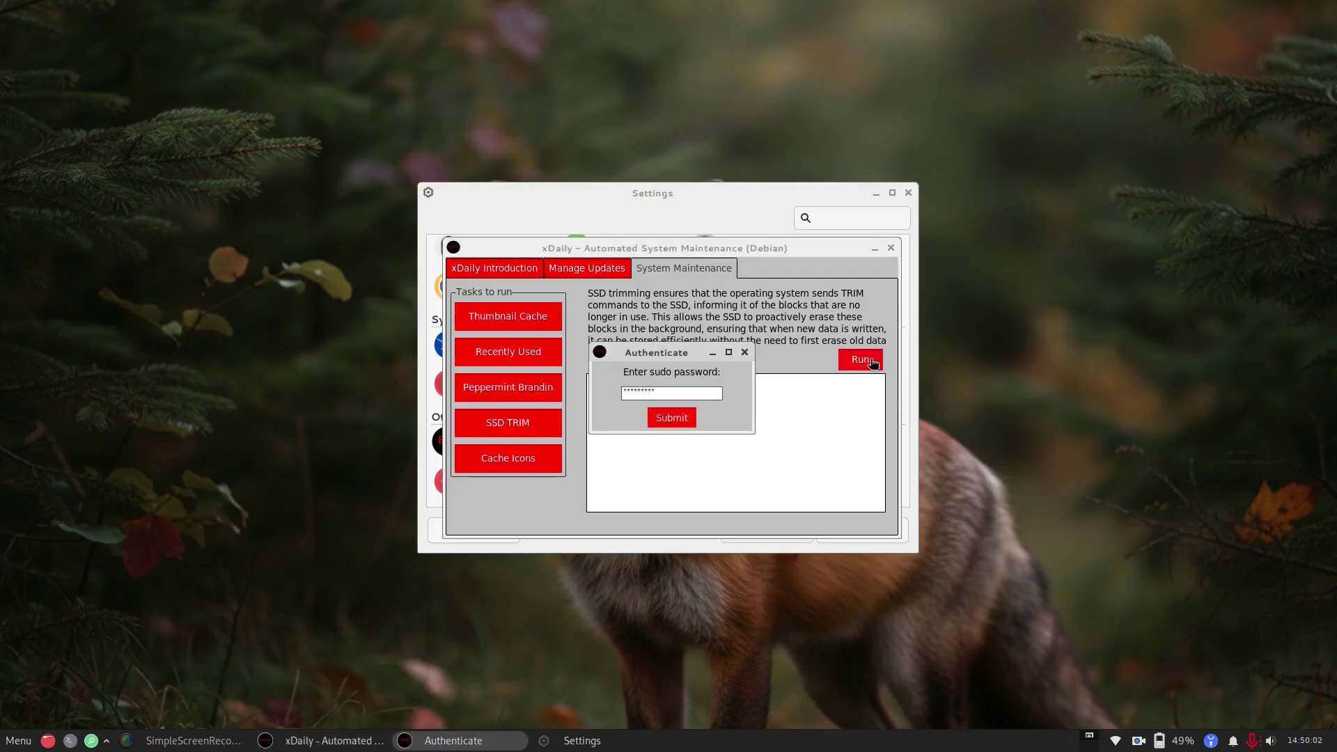
pyautogui.press('Return')
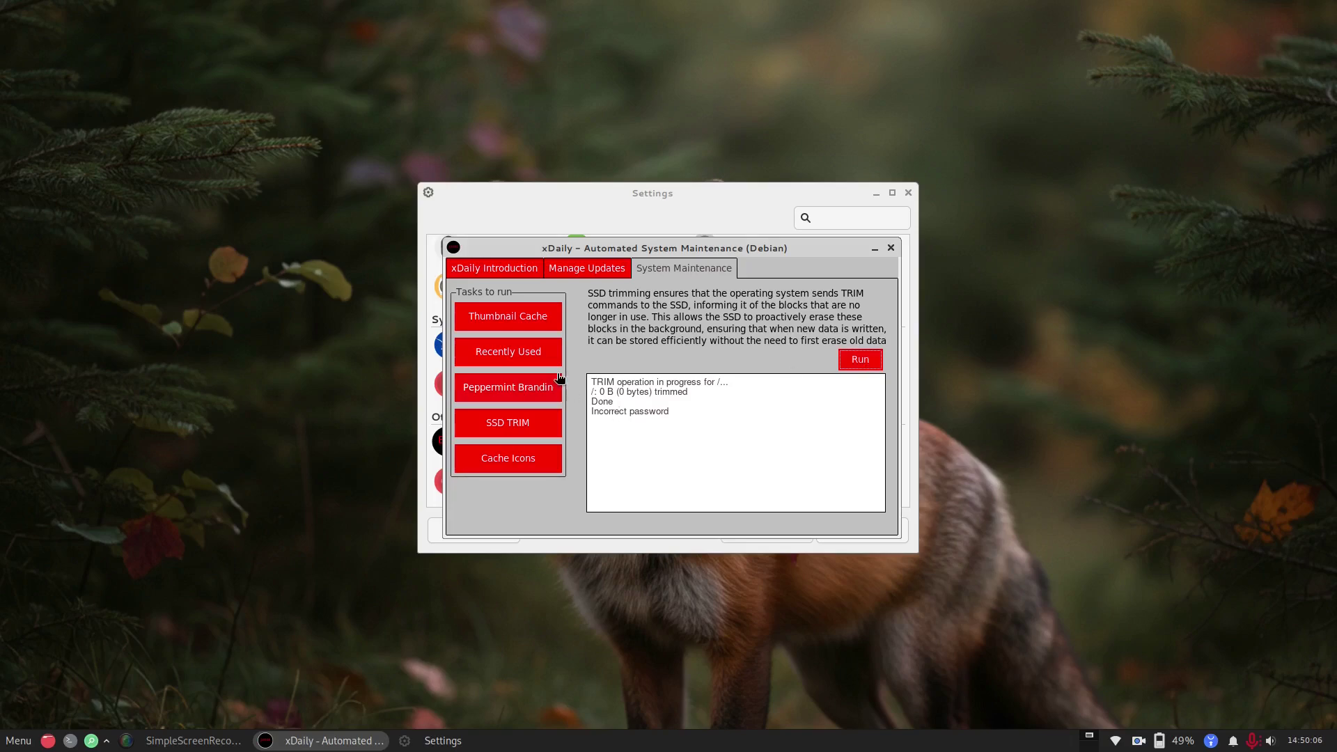
pyautogui.click(513, 272)
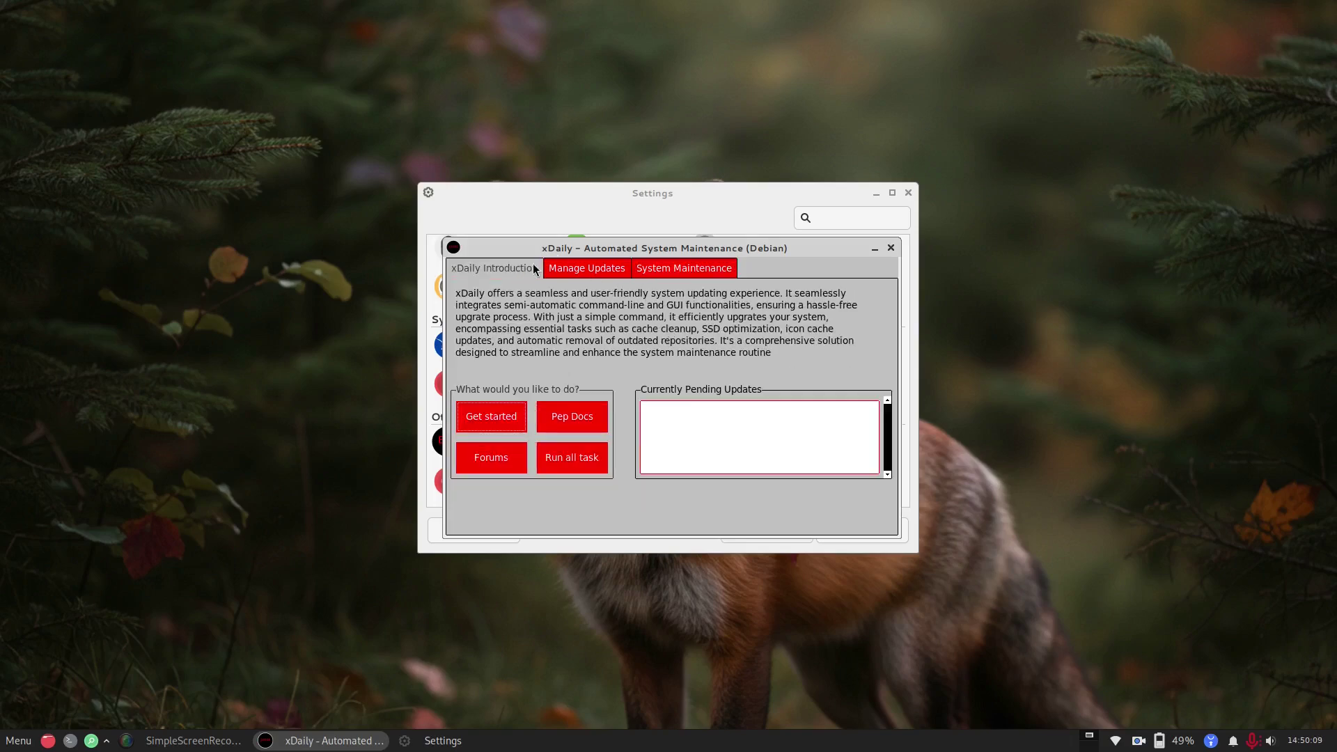
# - Close xDaily and the Settings Manager, then open the Whisker application menu
pyautogui.click(584, 268)
pyautogui.click(695, 271)
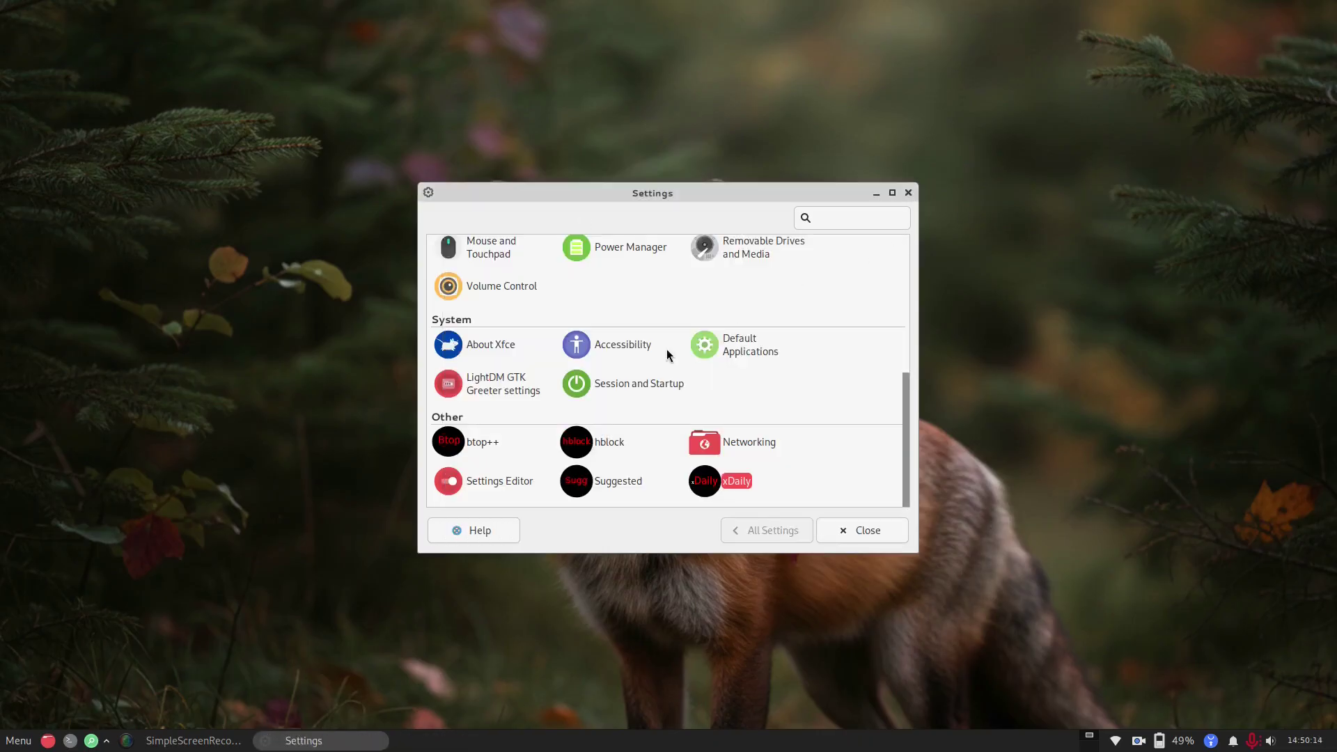
pyautogui.scroll(-2, 845, 382)
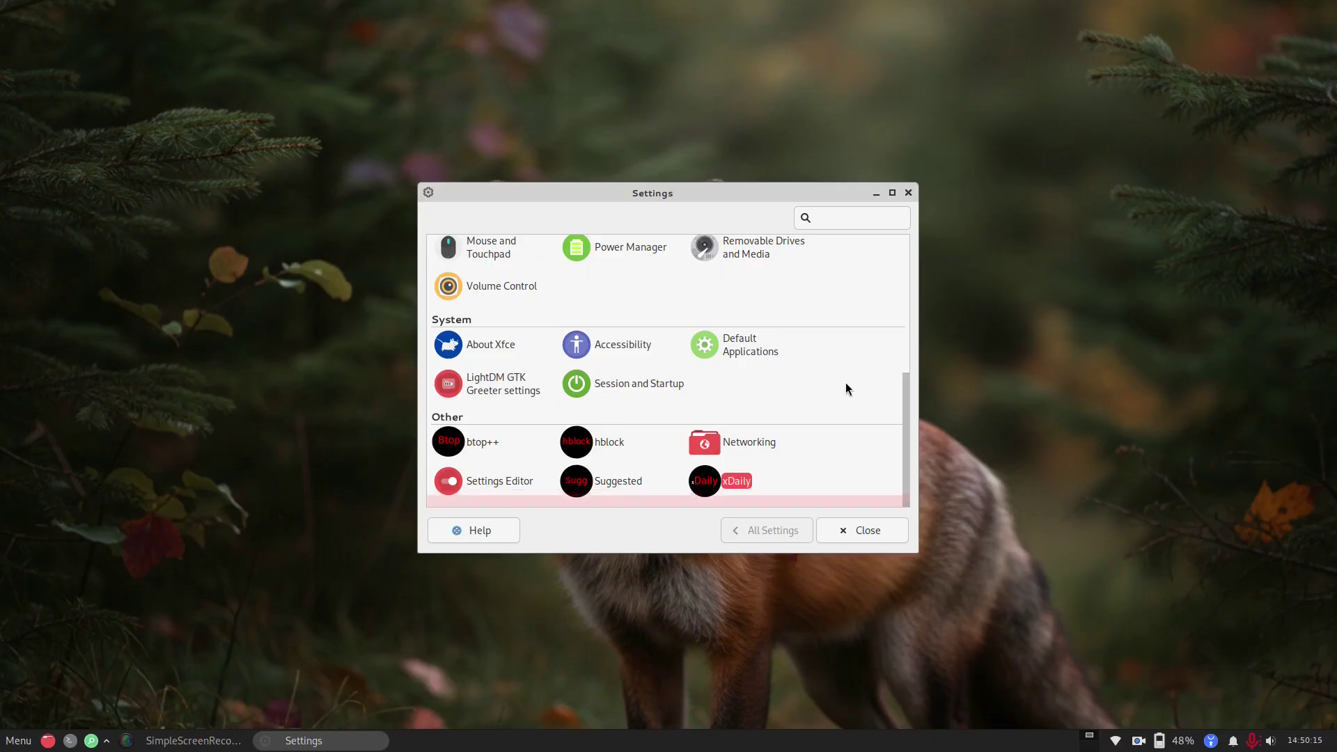
pyautogui.click(908, 194)
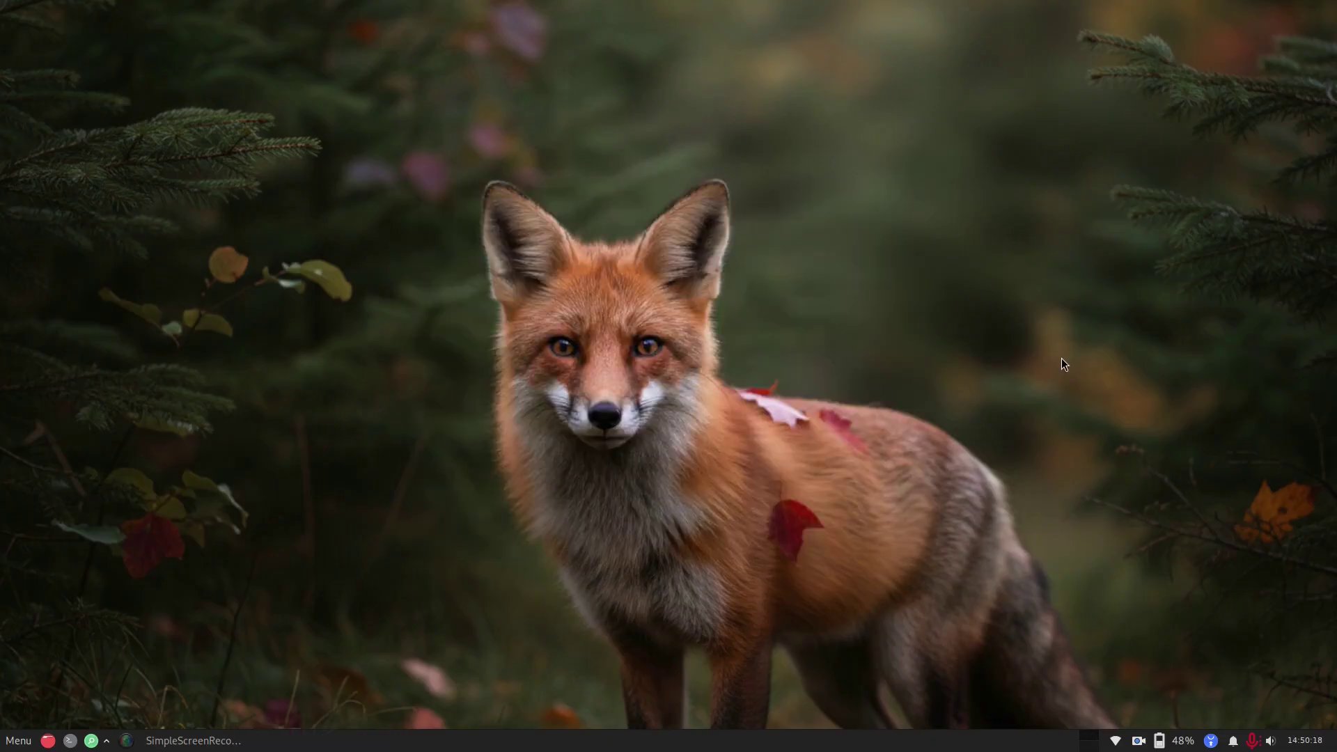
pyautogui.click(10, 749)
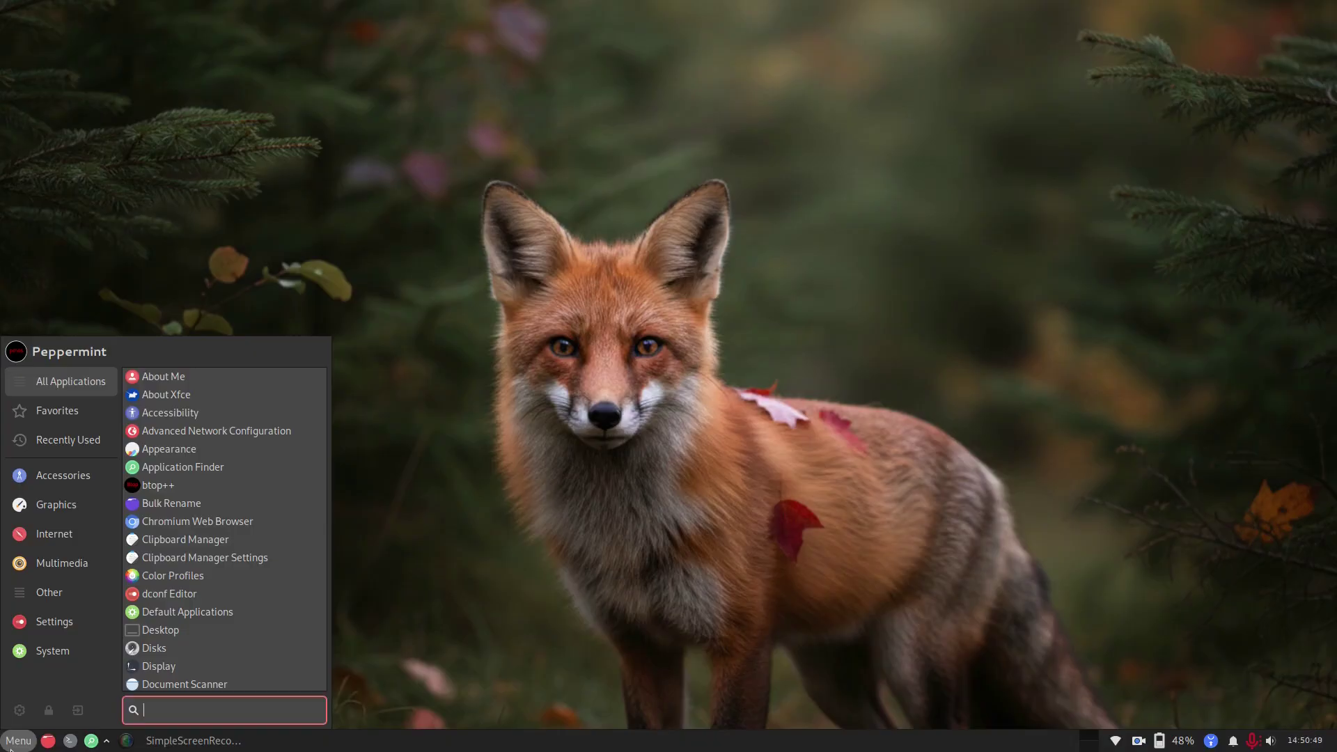
# - Set Chromium as the Web Browser in Default Applications, leaving the mail reader unchanged
pyautogui.click(210, 609)
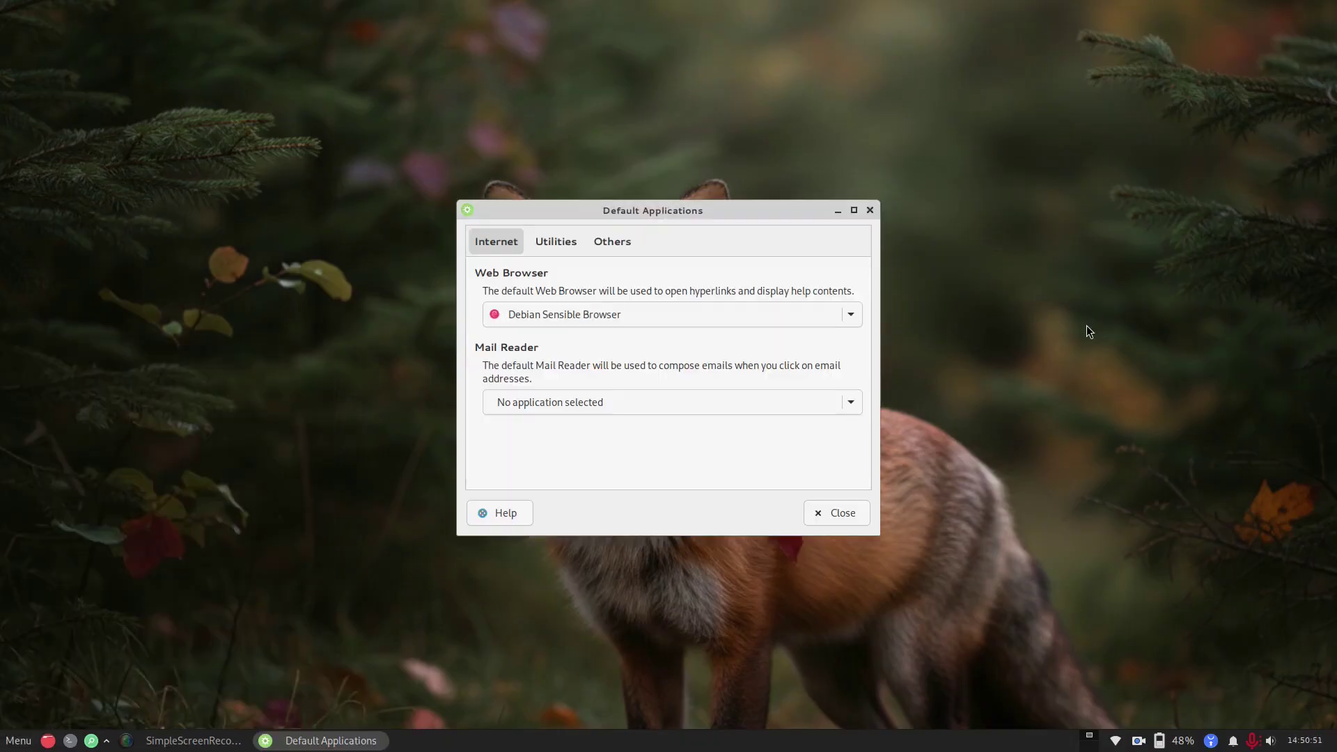
pyautogui.click(692, 314)
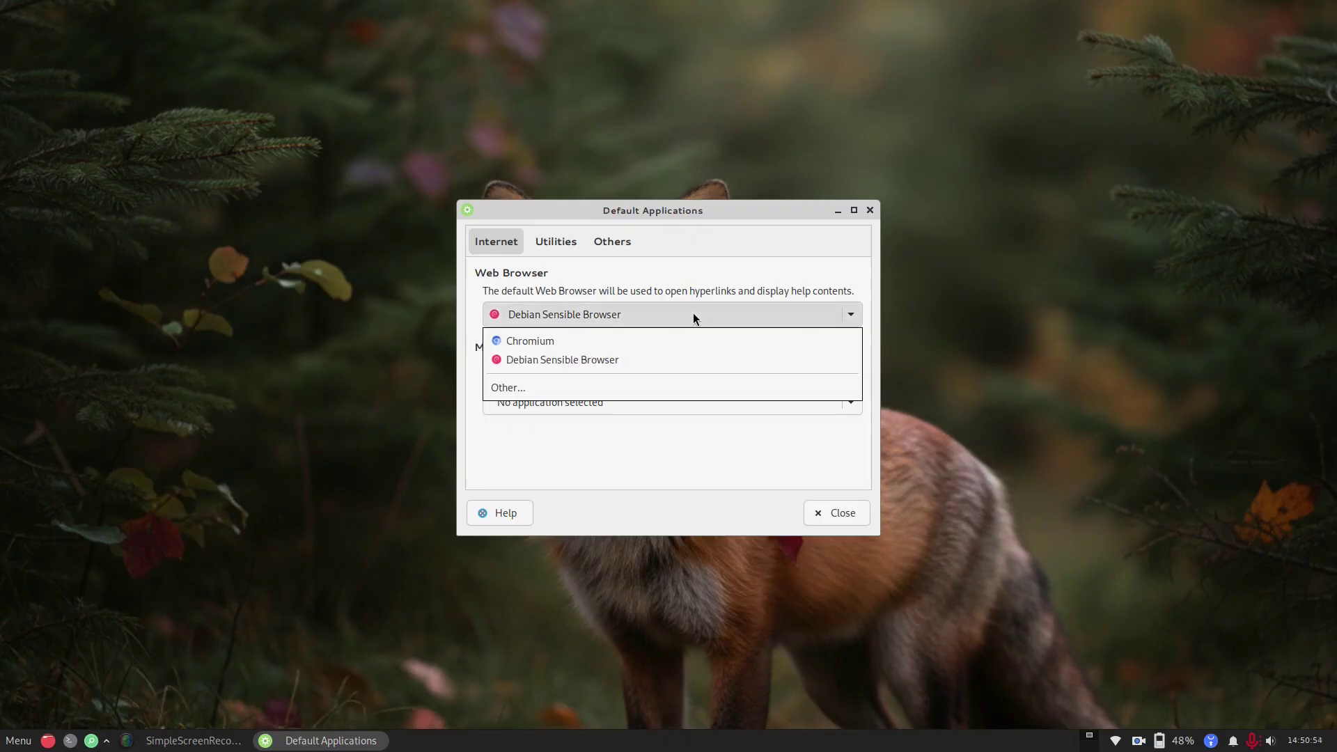
pyautogui.click(521, 344)
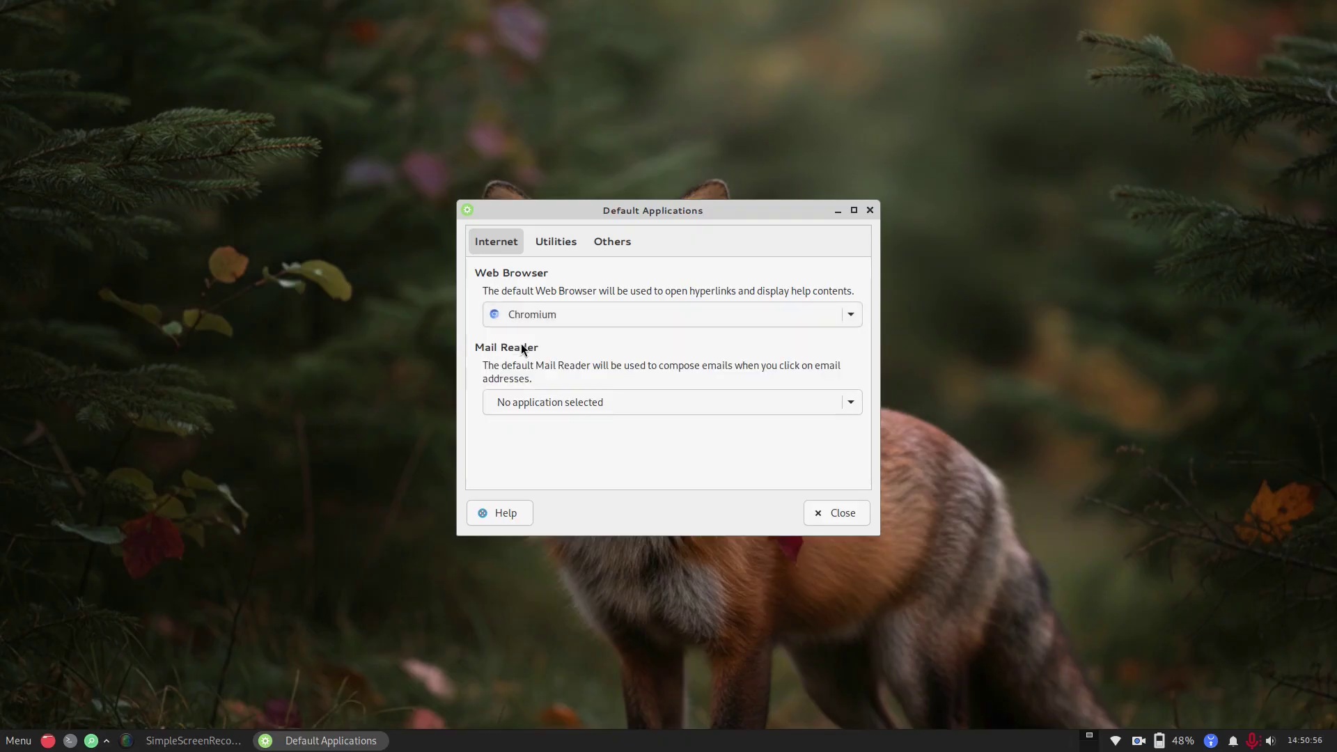
pyautogui.click(698, 397)
pyautogui.click(701, 392)
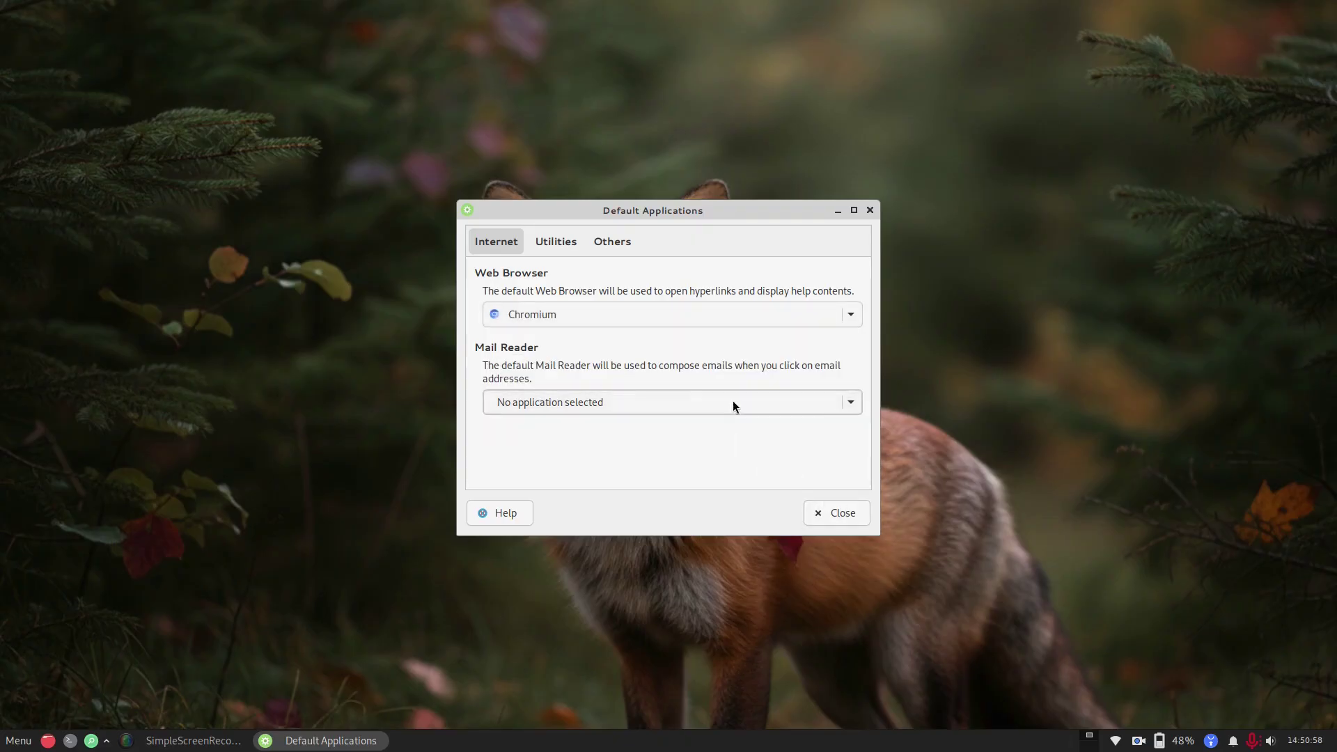
pyautogui.click(845, 508)
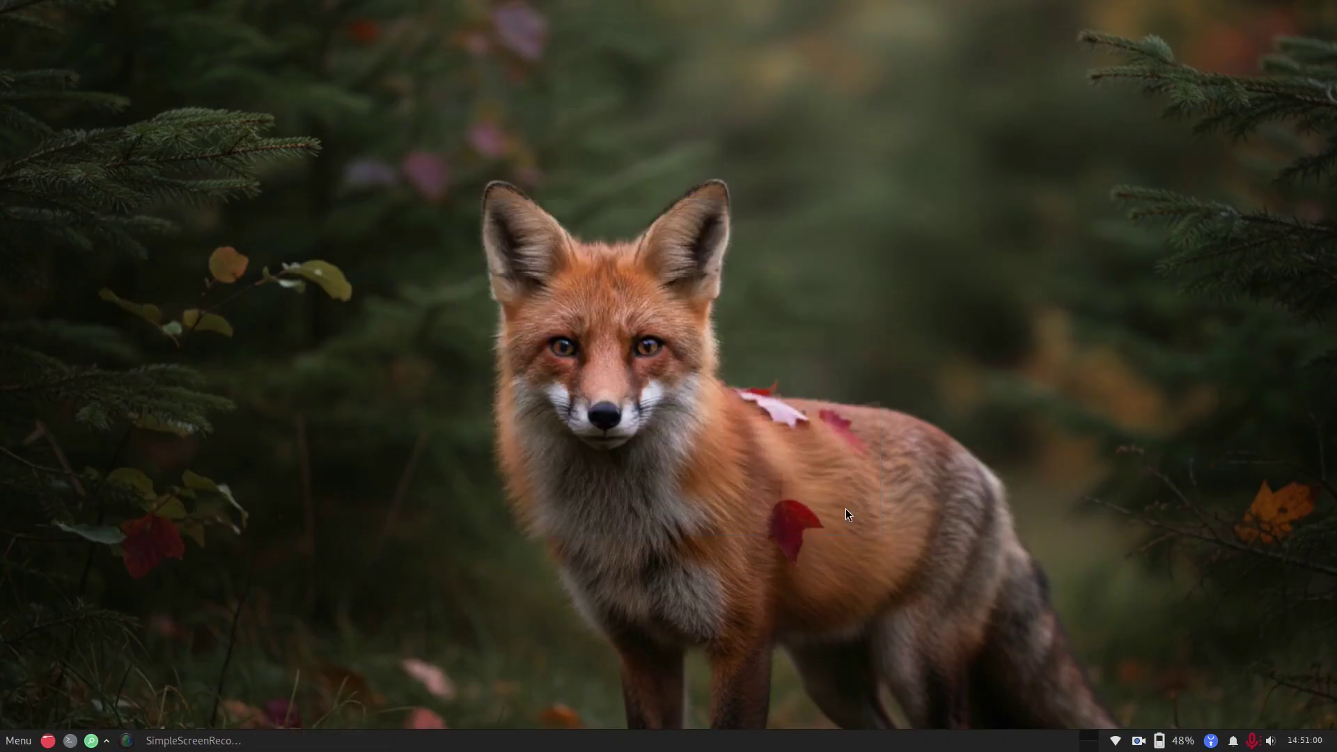
# - Launch Web Browser by searching 'web' in the menu and close the Chromium window it opens
pyautogui.click(19, 741)
pyautogui.write('web')
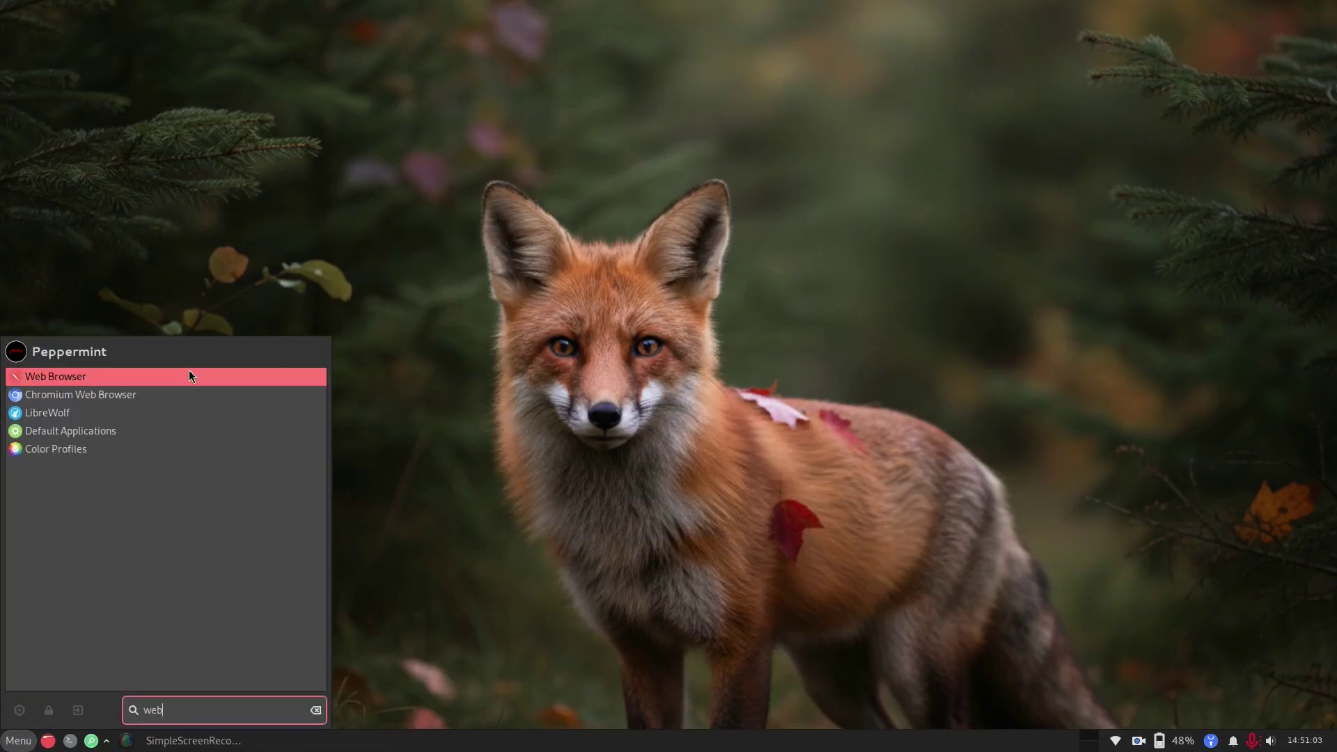
pyautogui.click(189, 371)
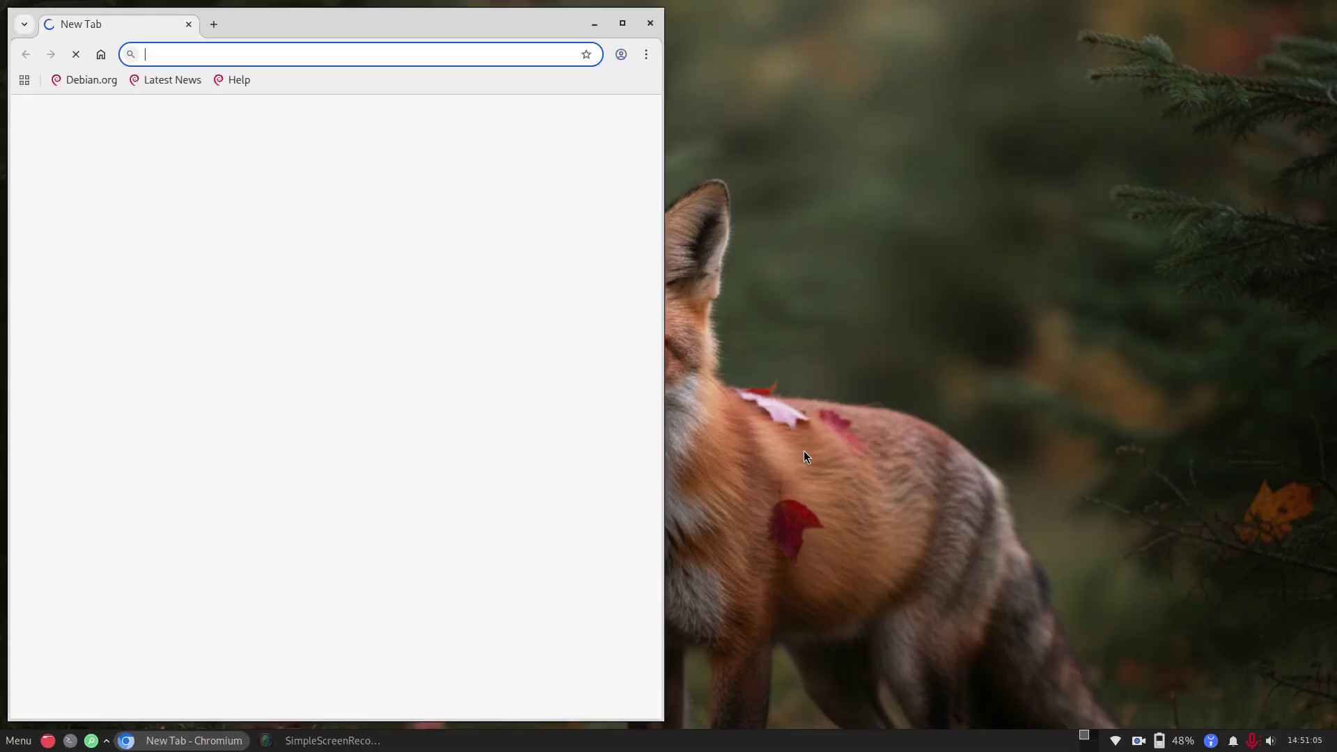
pyautogui.click(652, 28)
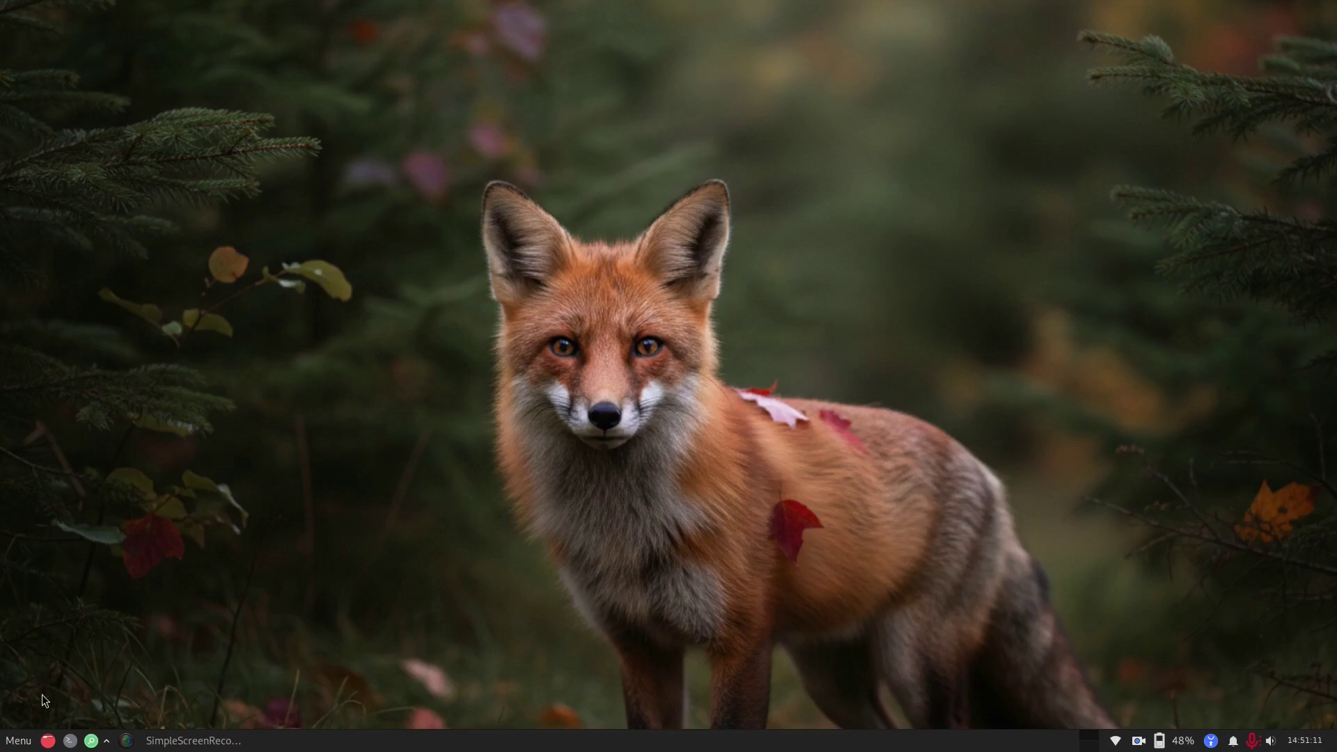
# - Open the Whisker application menu, then dismiss it by clicking the desktop
pyautogui.click(10, 745)
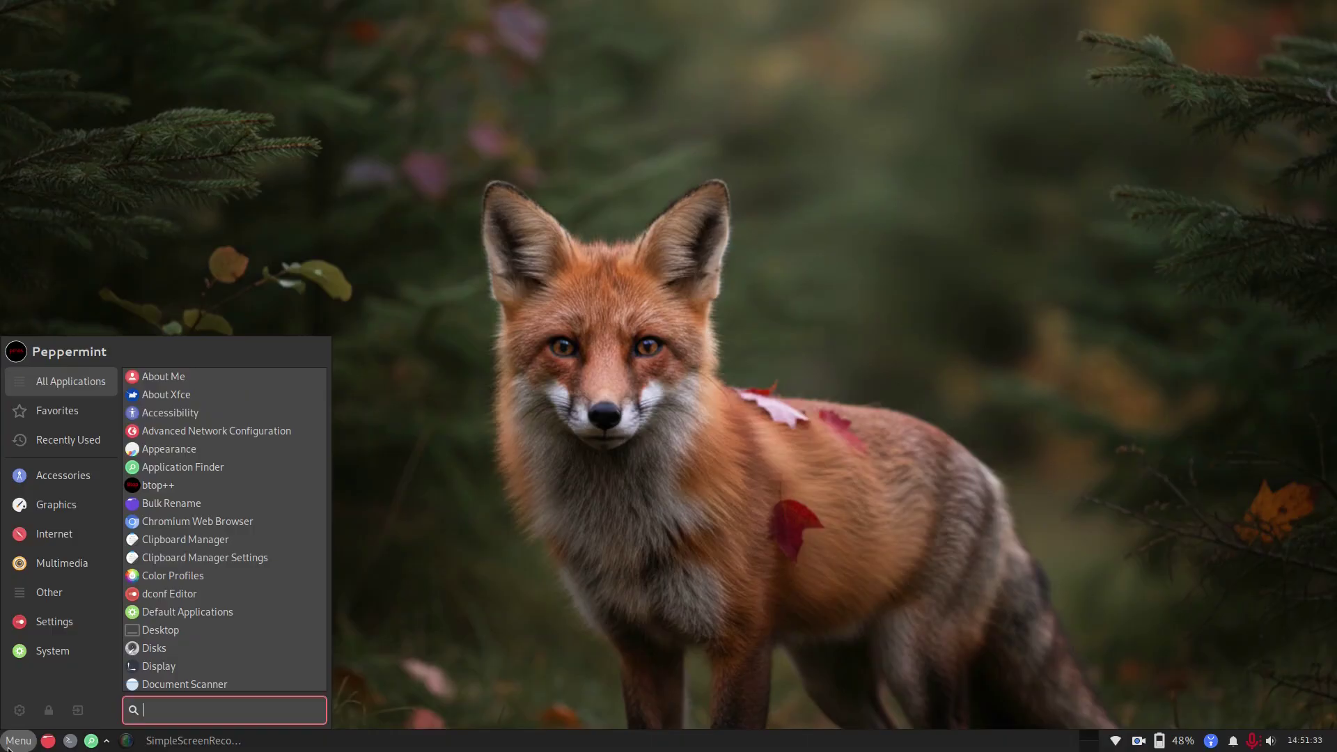
pyautogui.click(524, 480)
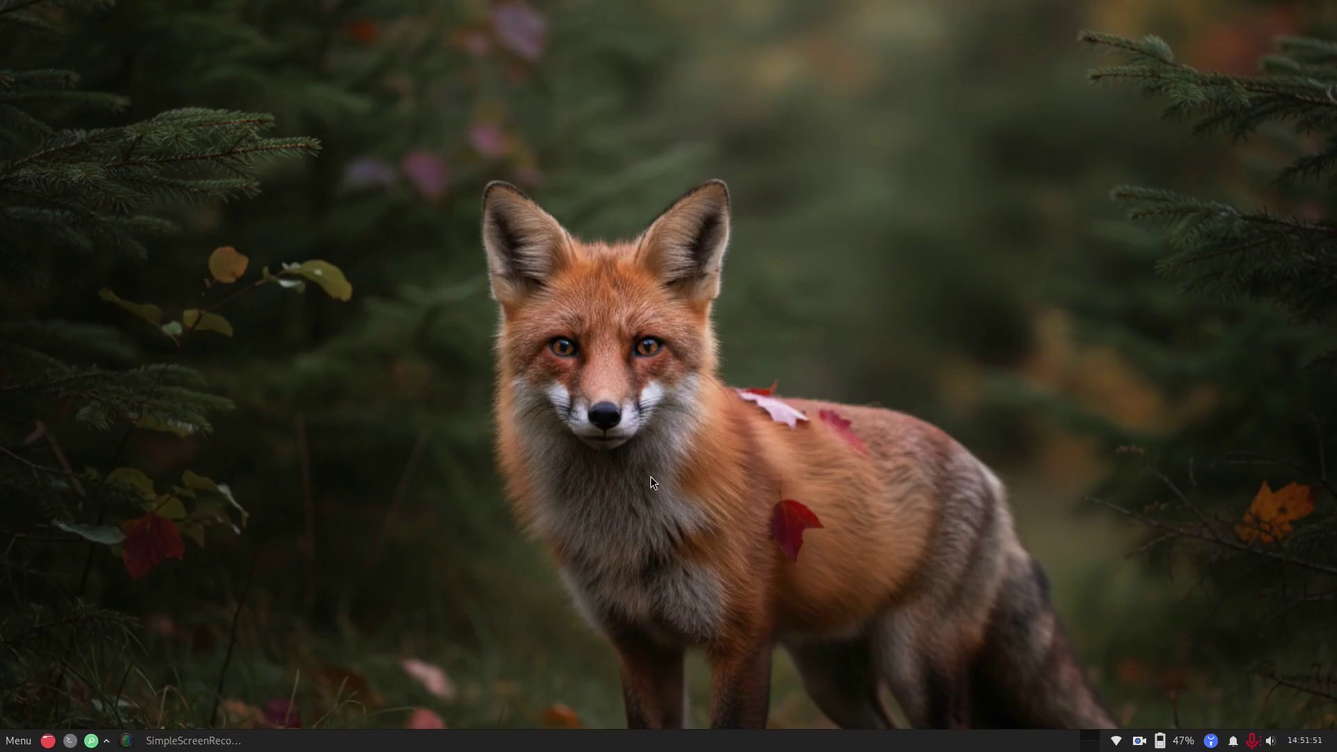
# - Lock the screen from the Whisker menu's lock icon
pyautogui.click(17, 742)
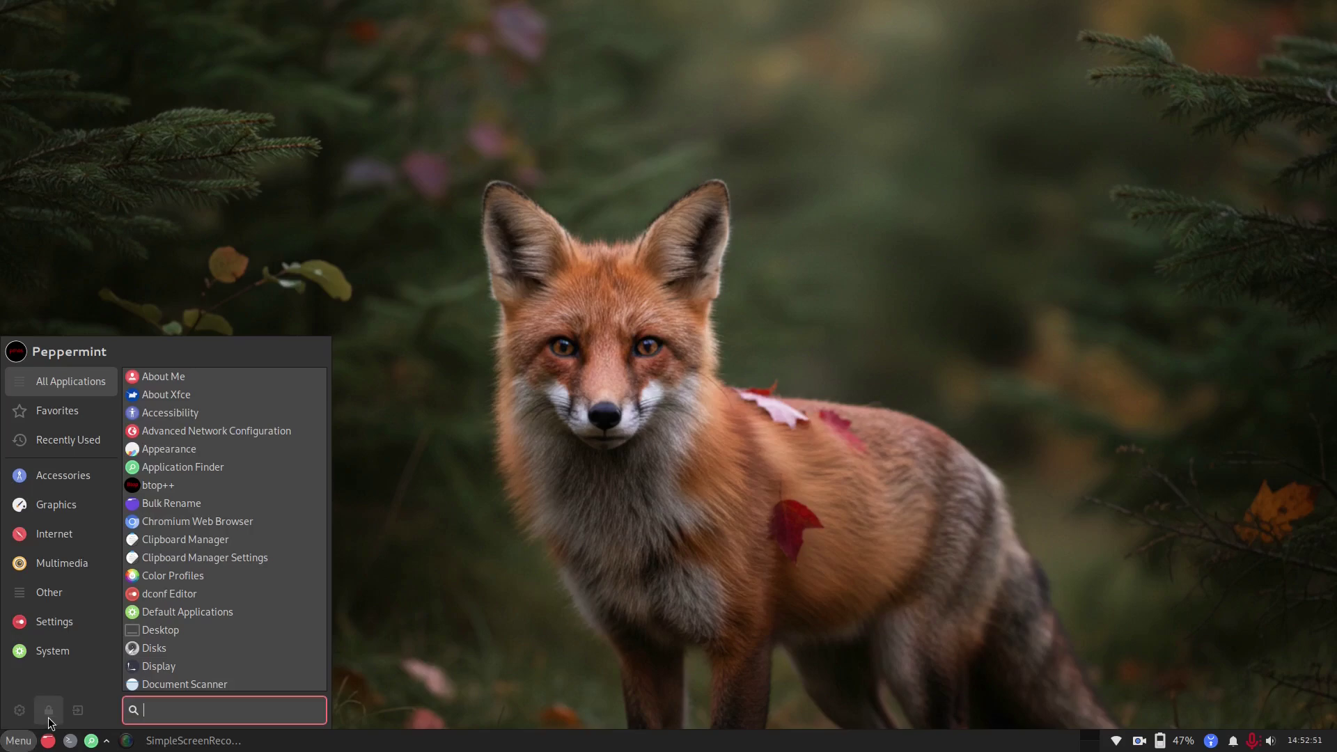
pyautogui.click(182, 466)
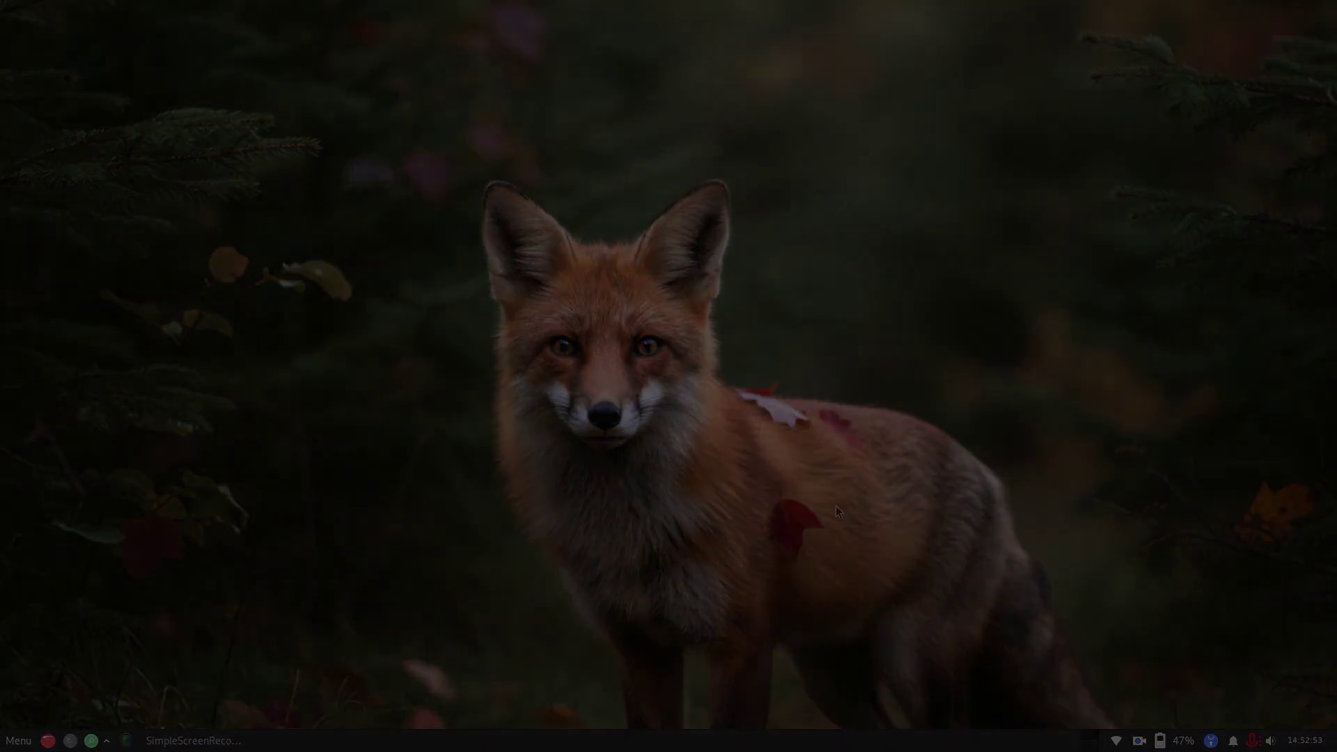